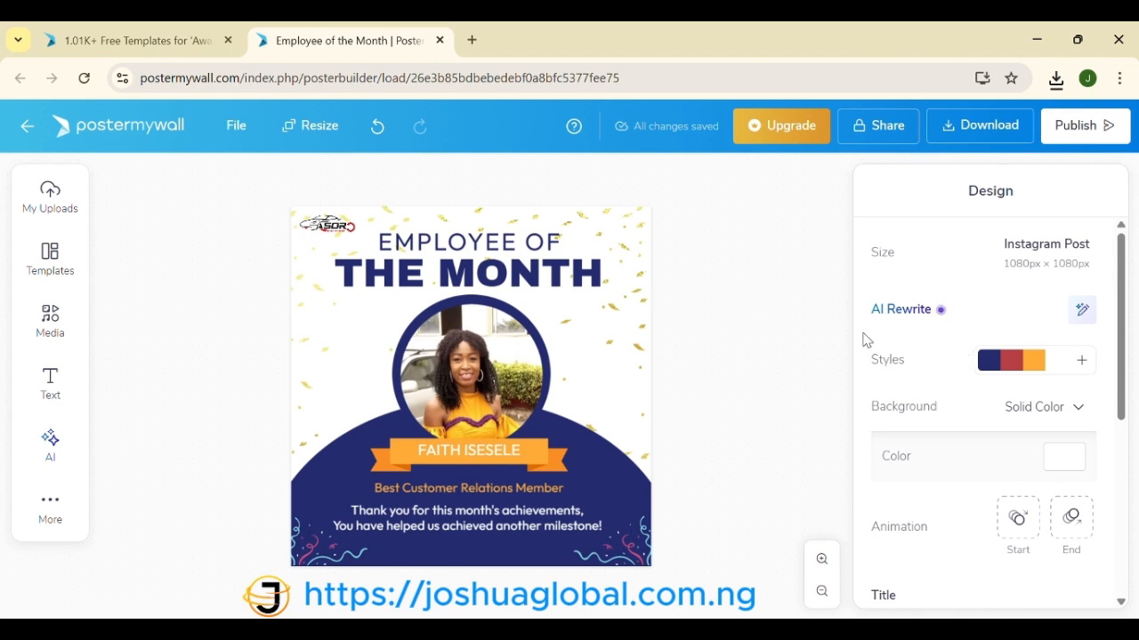
Step: Open the Resize options and browse down the list of design sizes
scroll(905, 435, down, 4)
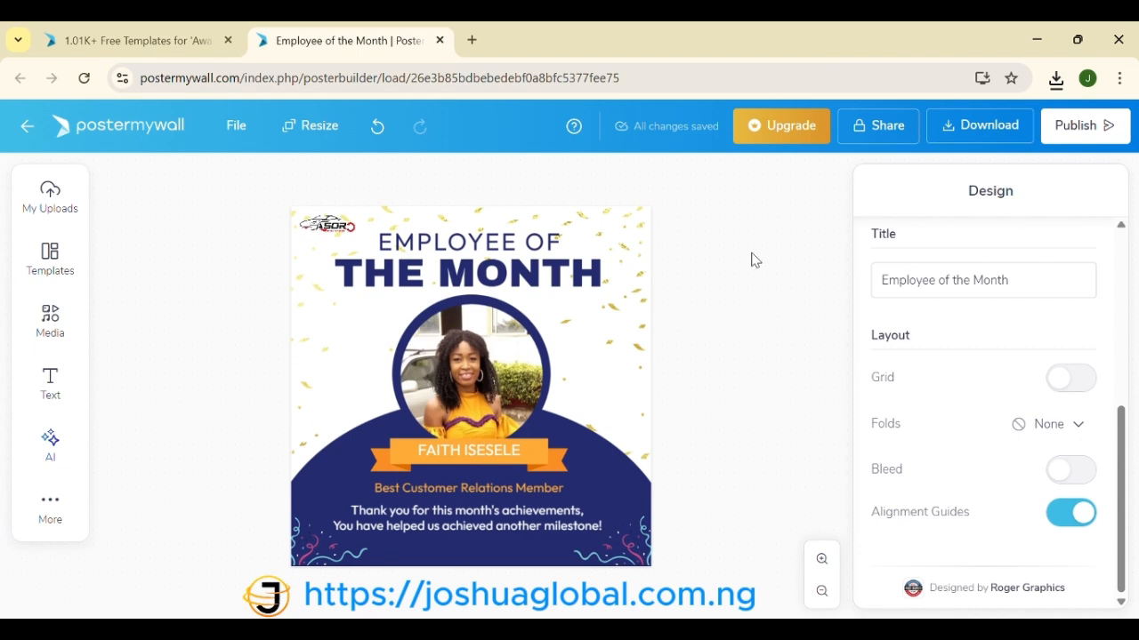
click(314, 141)
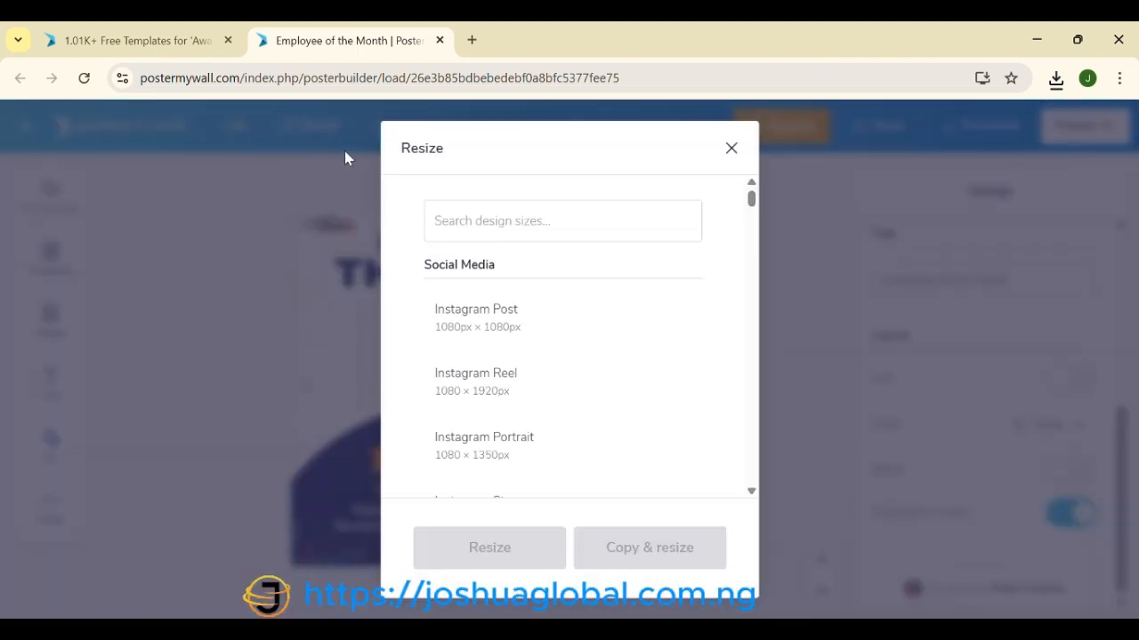
scroll(495, 419, down, 2)
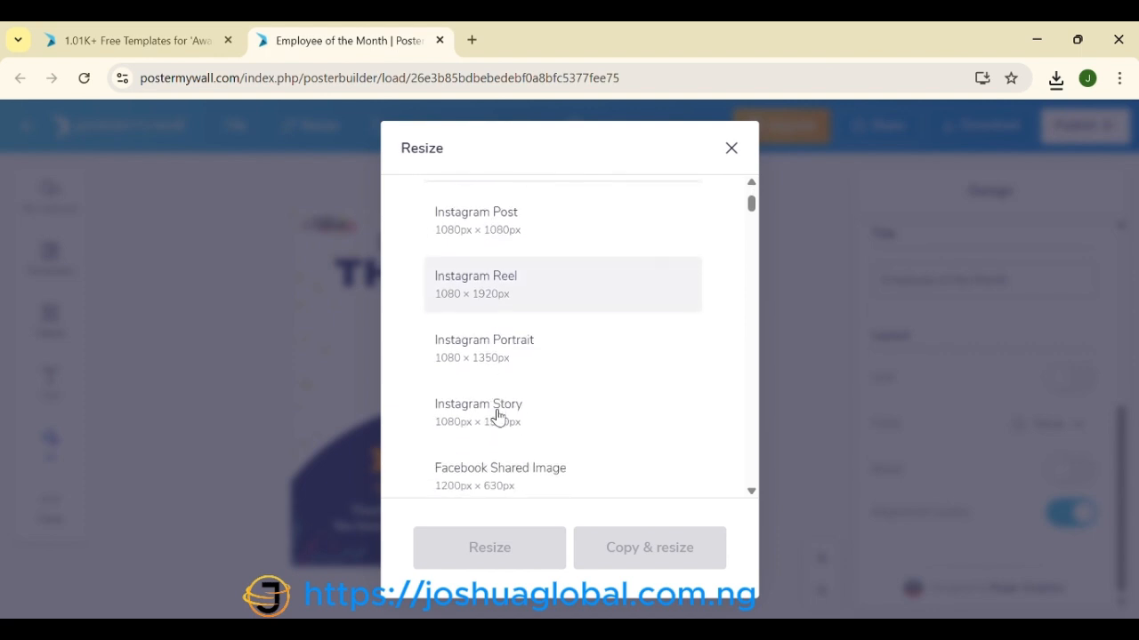
scroll(498, 416, down, 4)
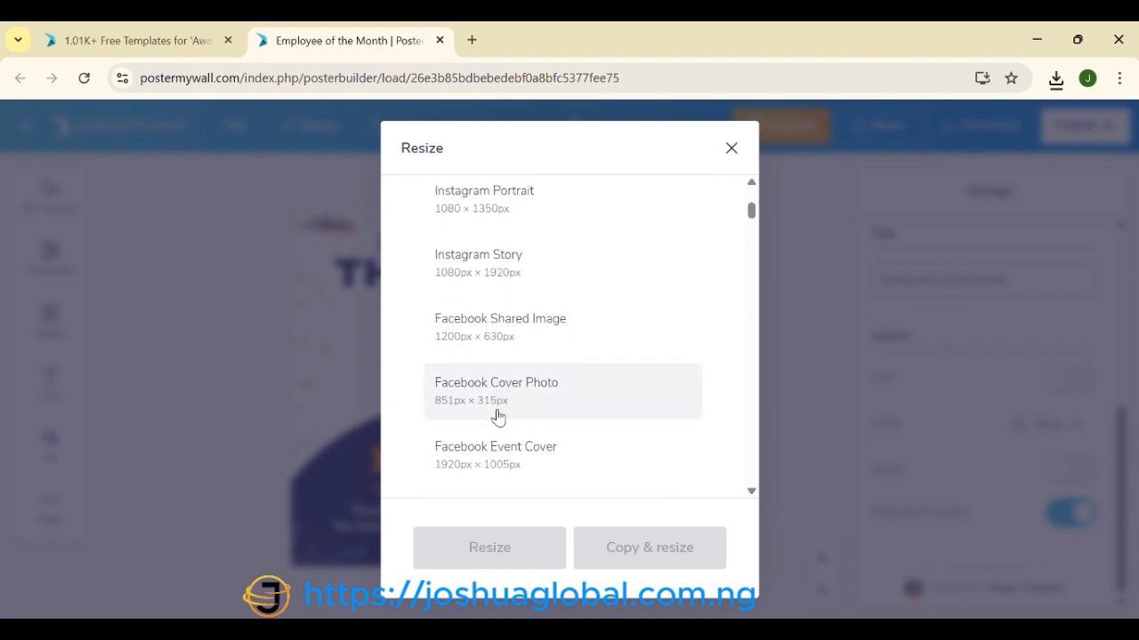
scroll(498, 417, down, 3)
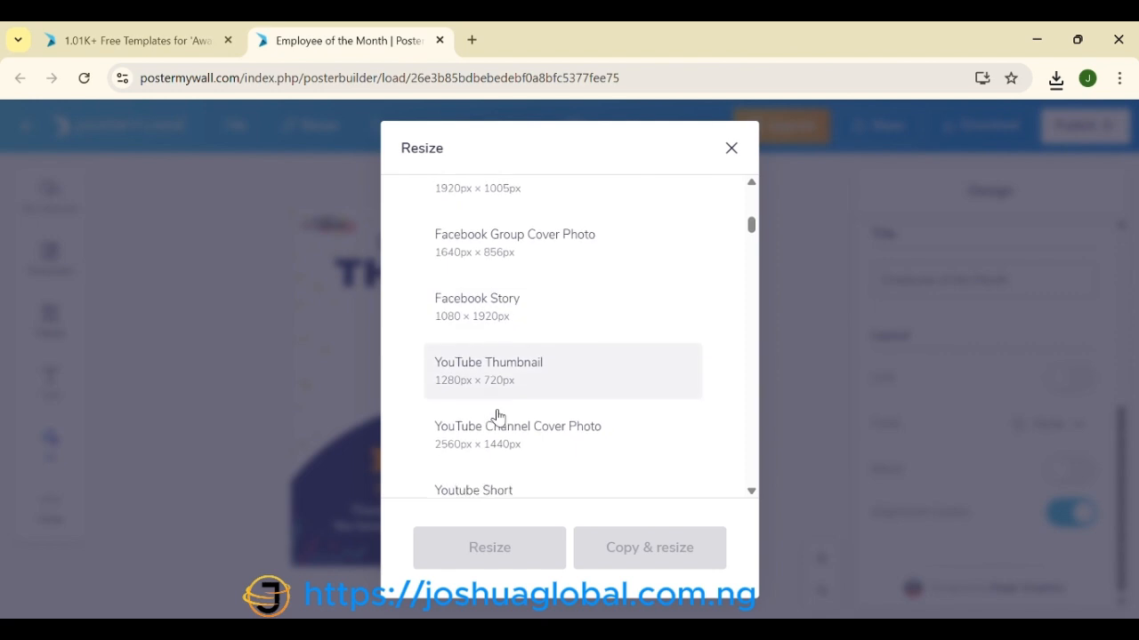
scroll(498, 416, down, 3)
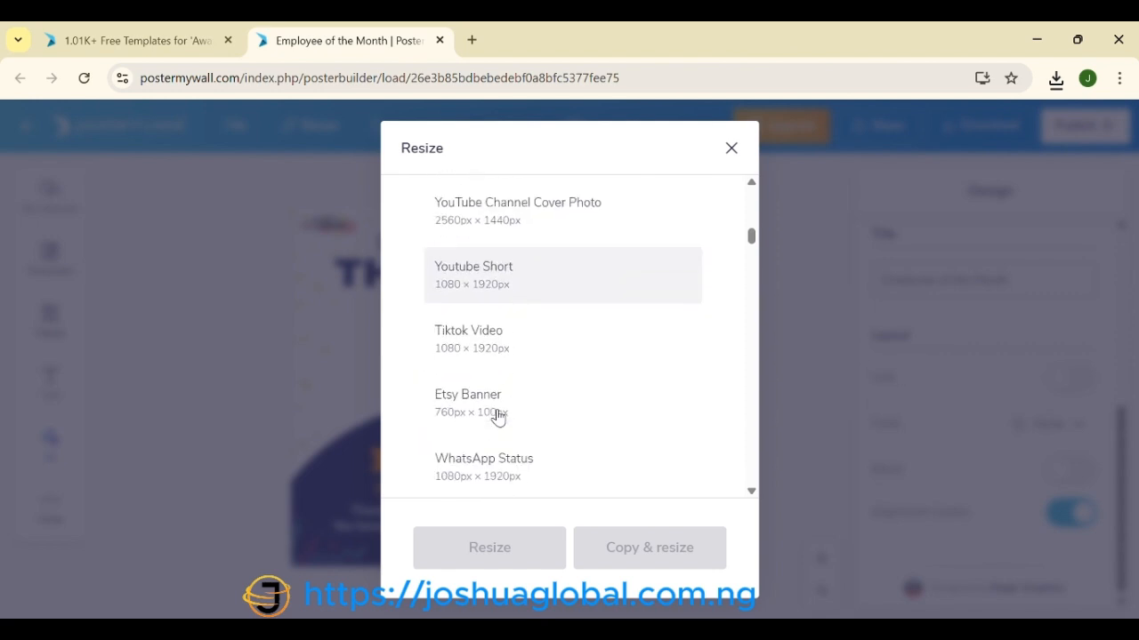
scroll(498, 416, down, 1)
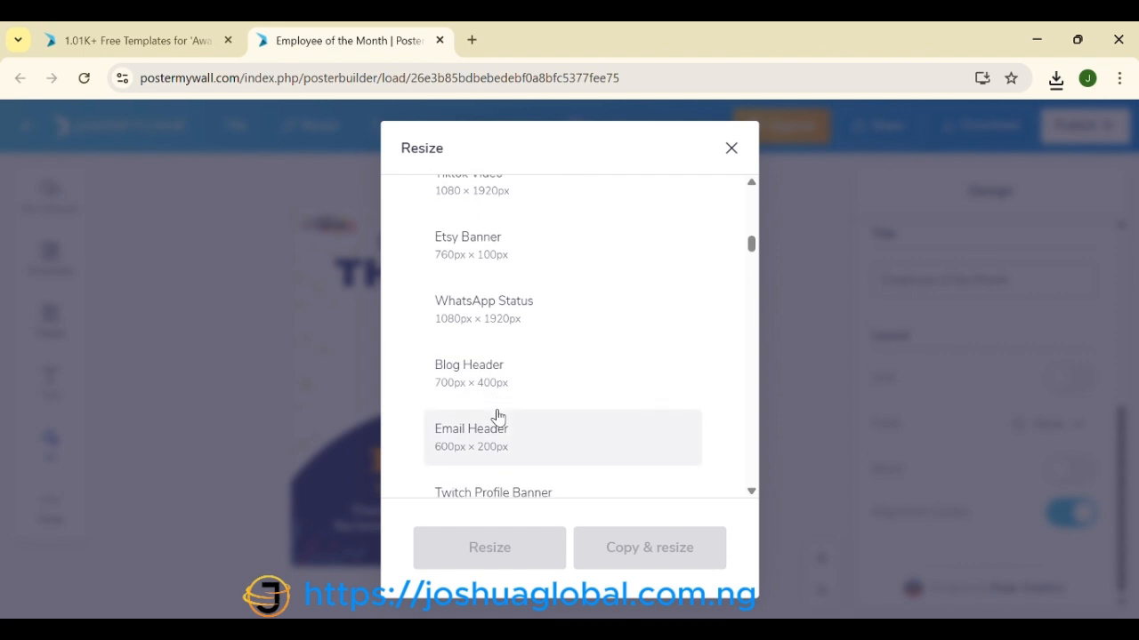
scroll(498, 417, up, 12)
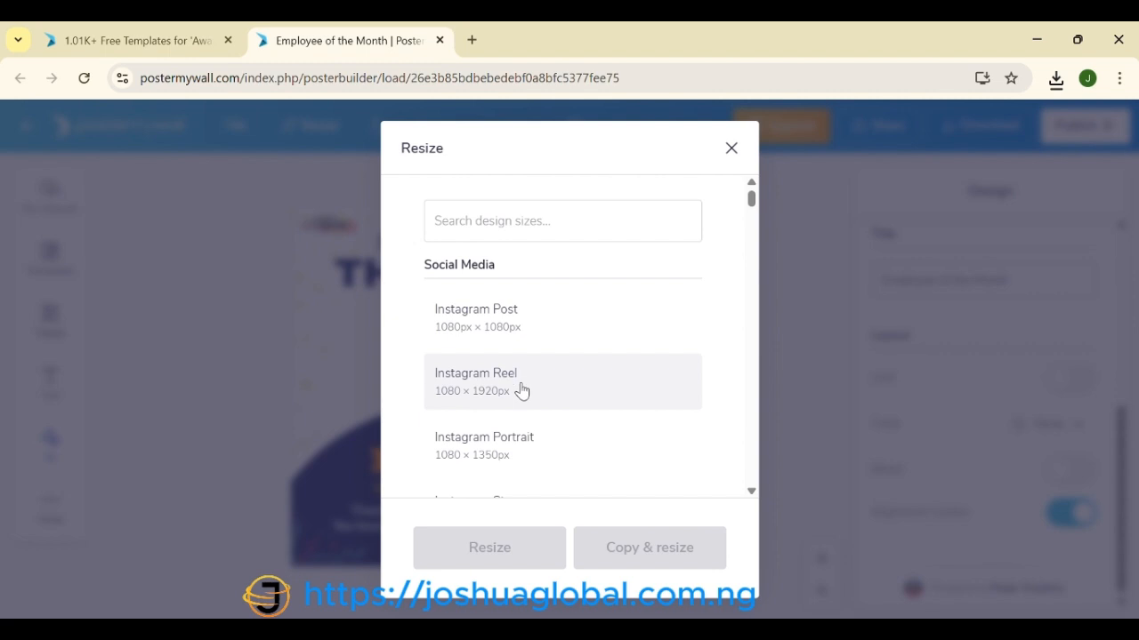
scroll(508, 439, down, 1)
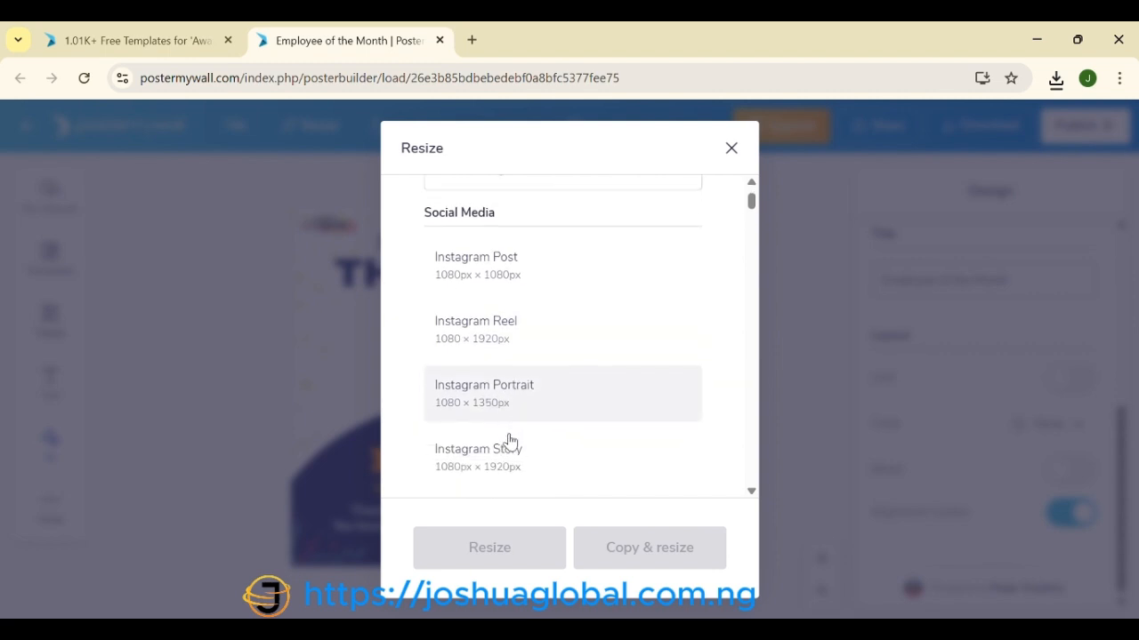
scroll(509, 440, down, 2)
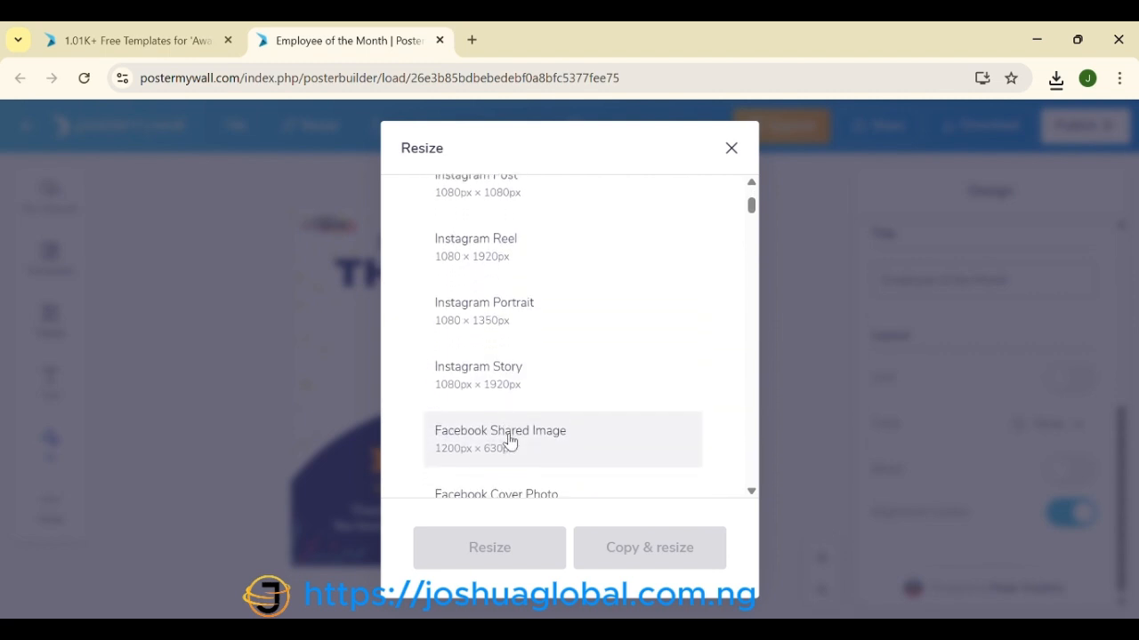
scroll(510, 439, down, 1)
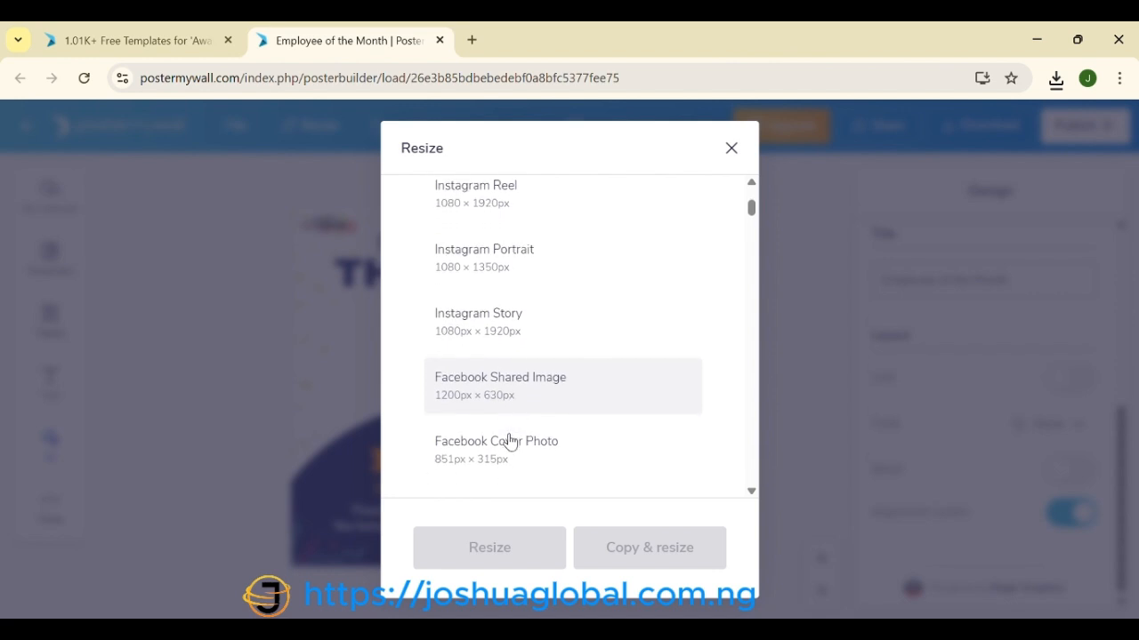
scroll(509, 442, down, 1)
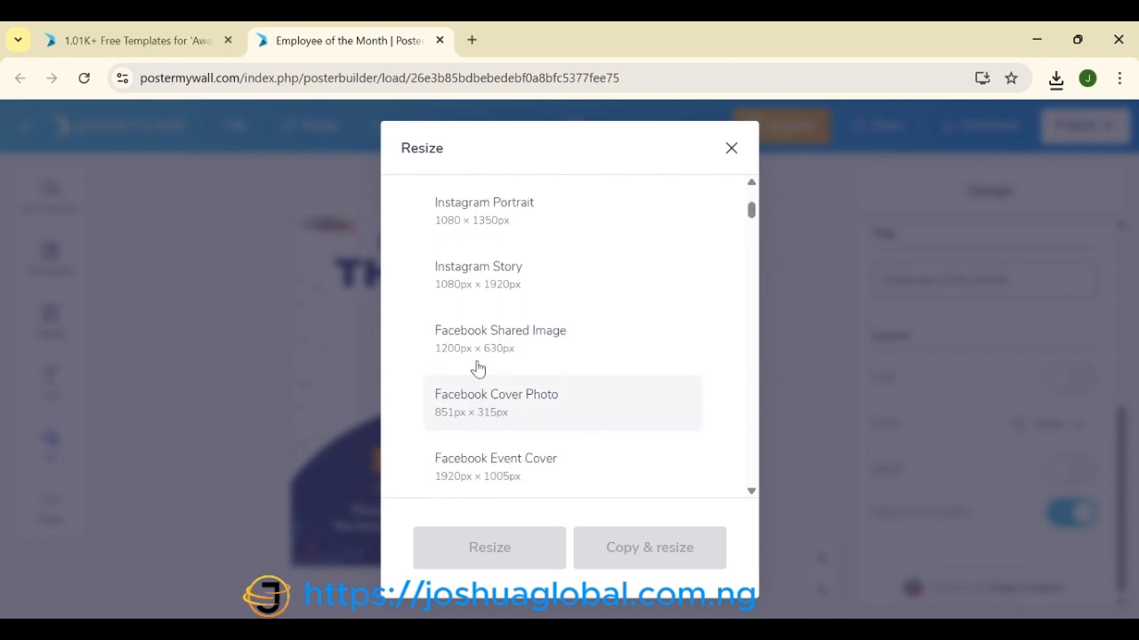
scroll(504, 414, down, 1)
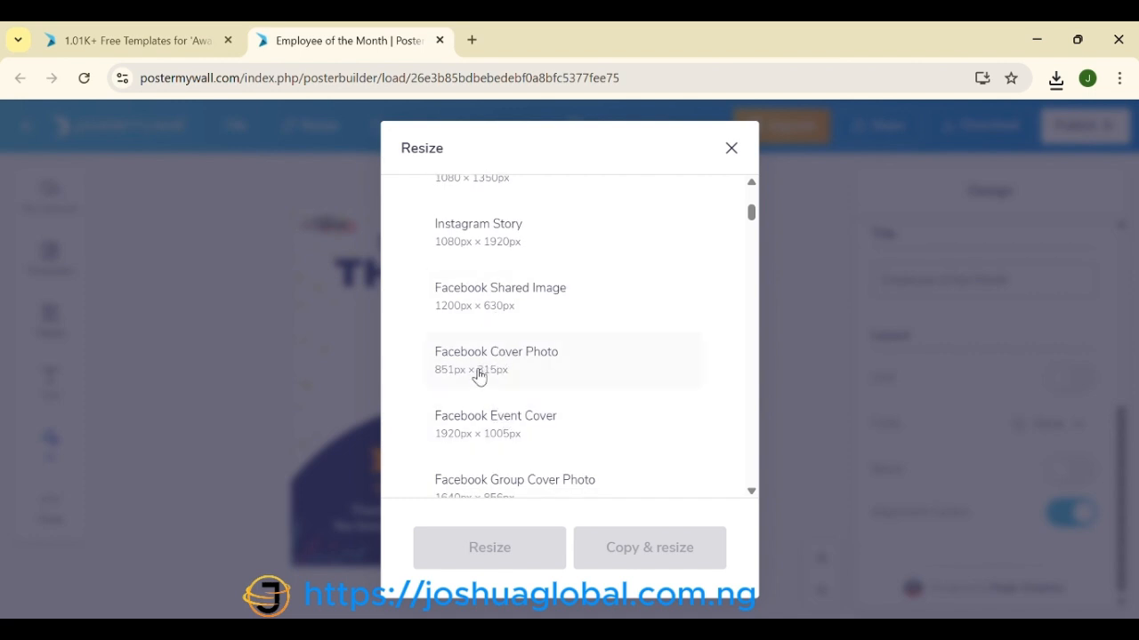
scroll(479, 394, down, 1)
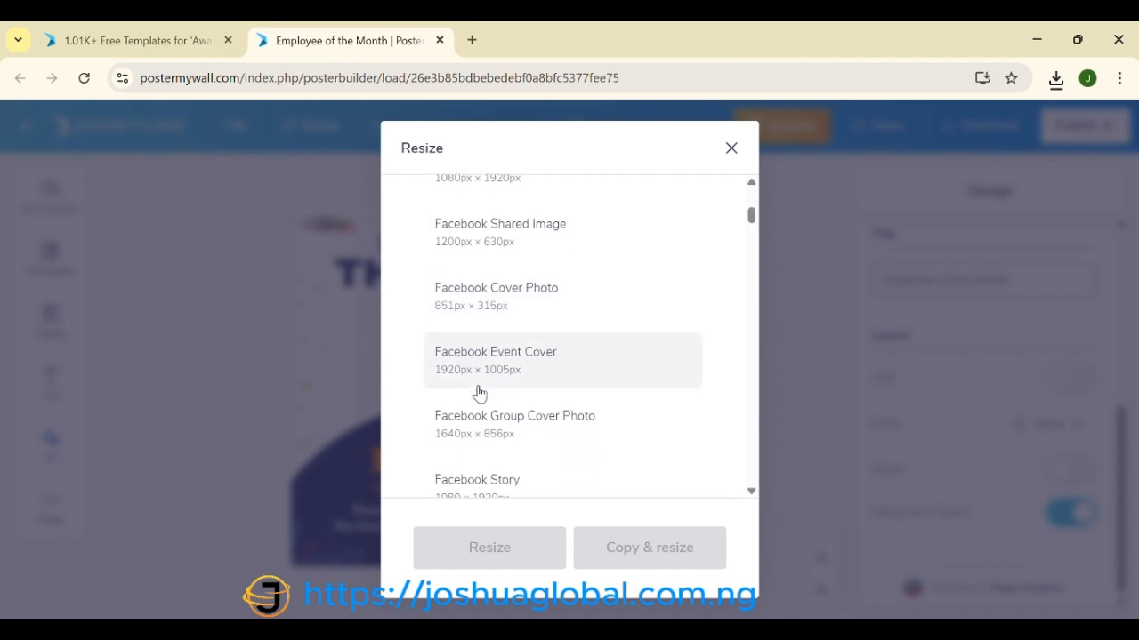
scroll(475, 444, down, 1)
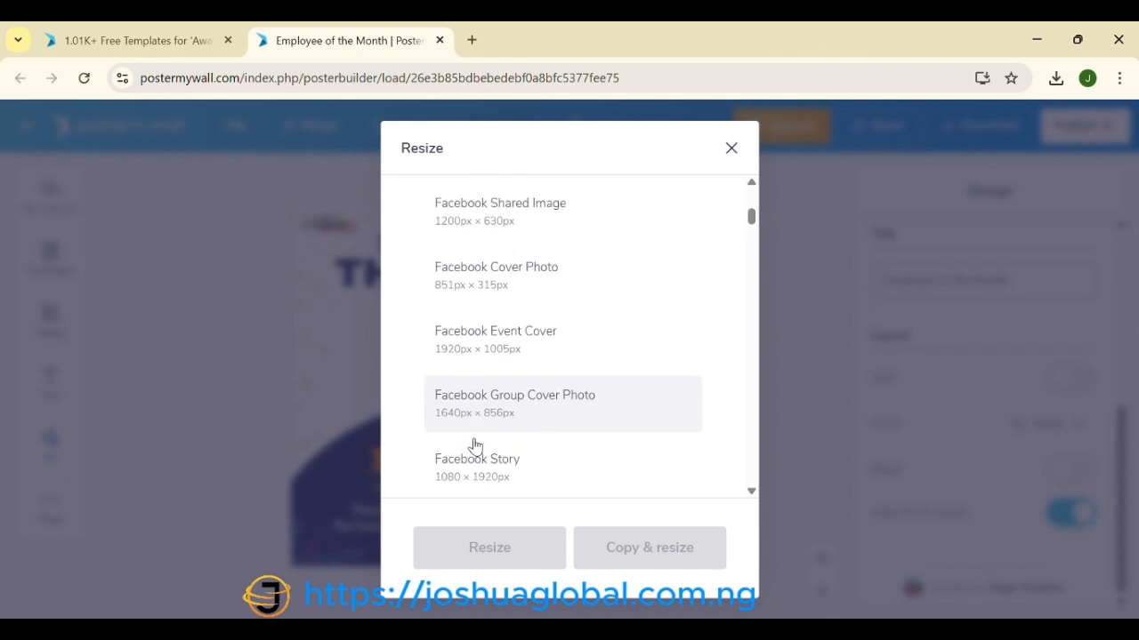
scroll(475, 447, down, 1)
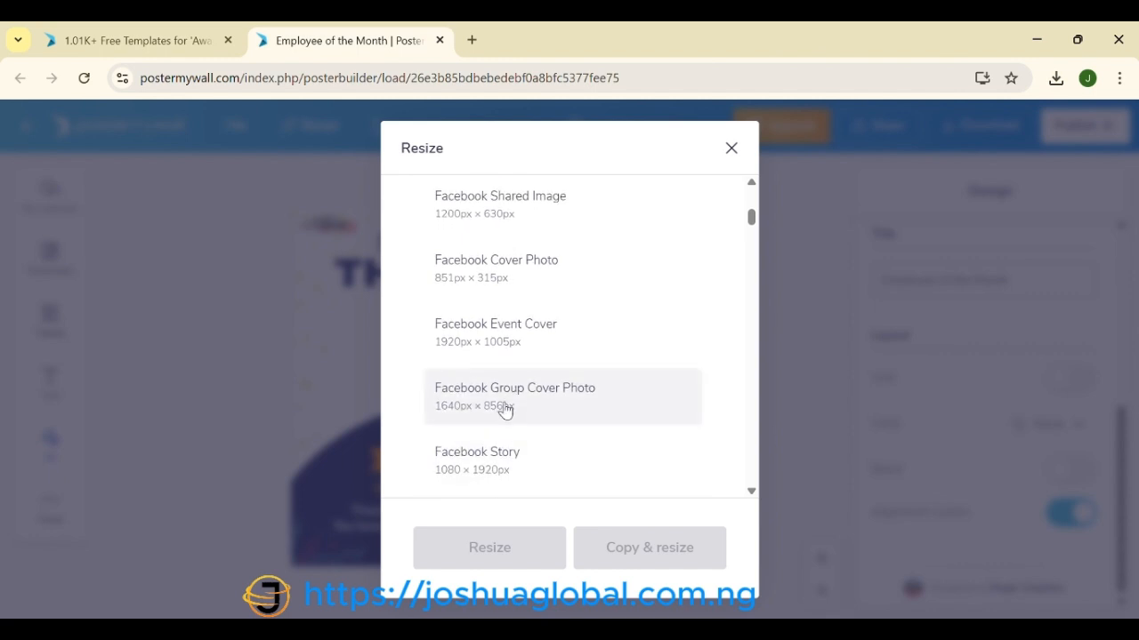
Step: Tick Facebook Group Cover Photo (1640×856 px) and YouTube Thumbnail, then create the resized copy
click(504, 408)
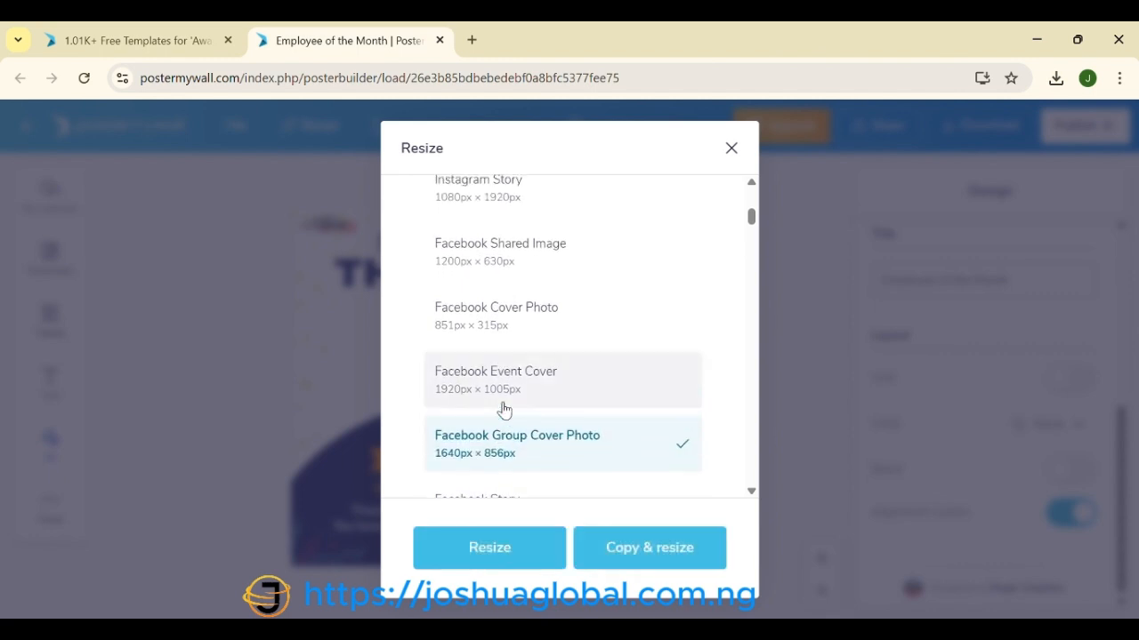
scroll(556, 467, down, 3)
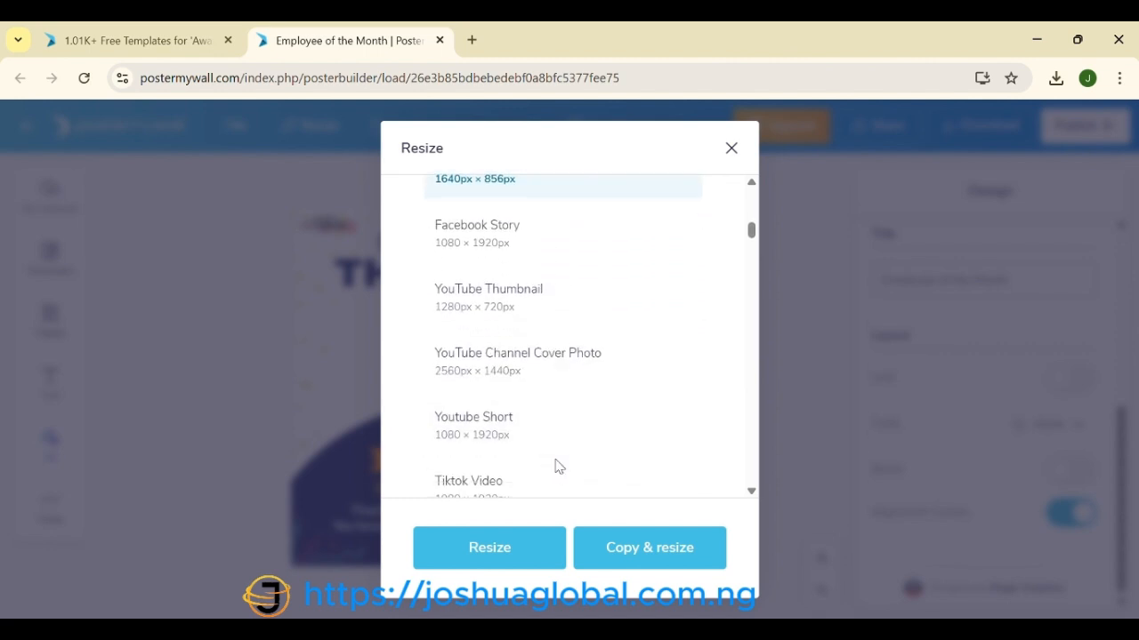
click(533, 310)
scroll(529, 311, up, 1)
click(635, 554)
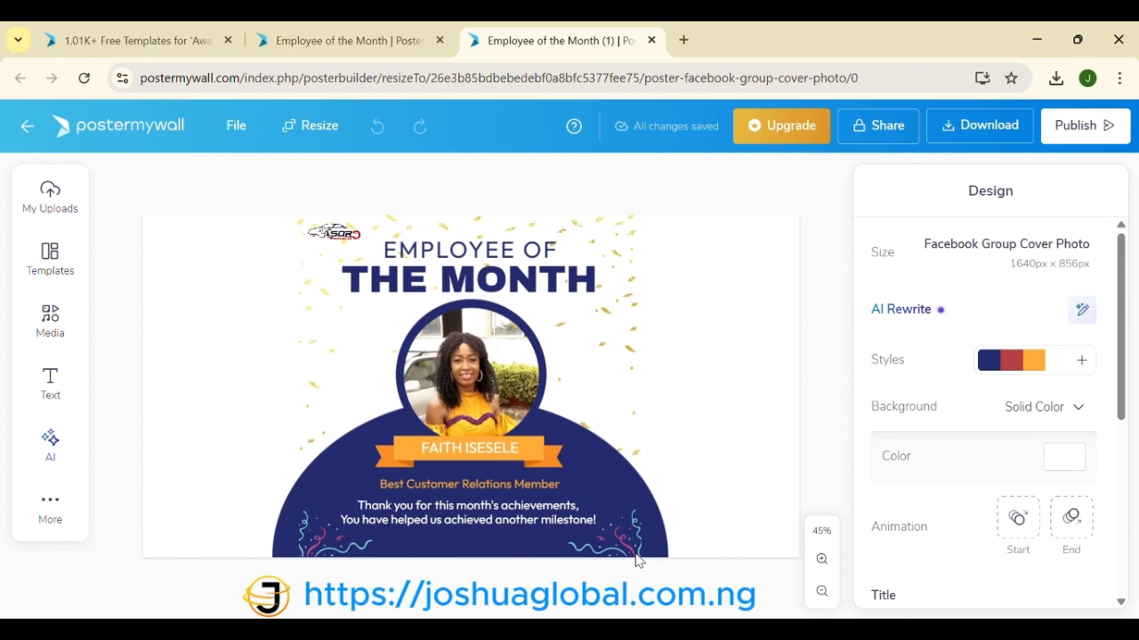
Step: Select the whole Employee of the Month poster group on the cover canvas and duplicate it
click(593, 352)
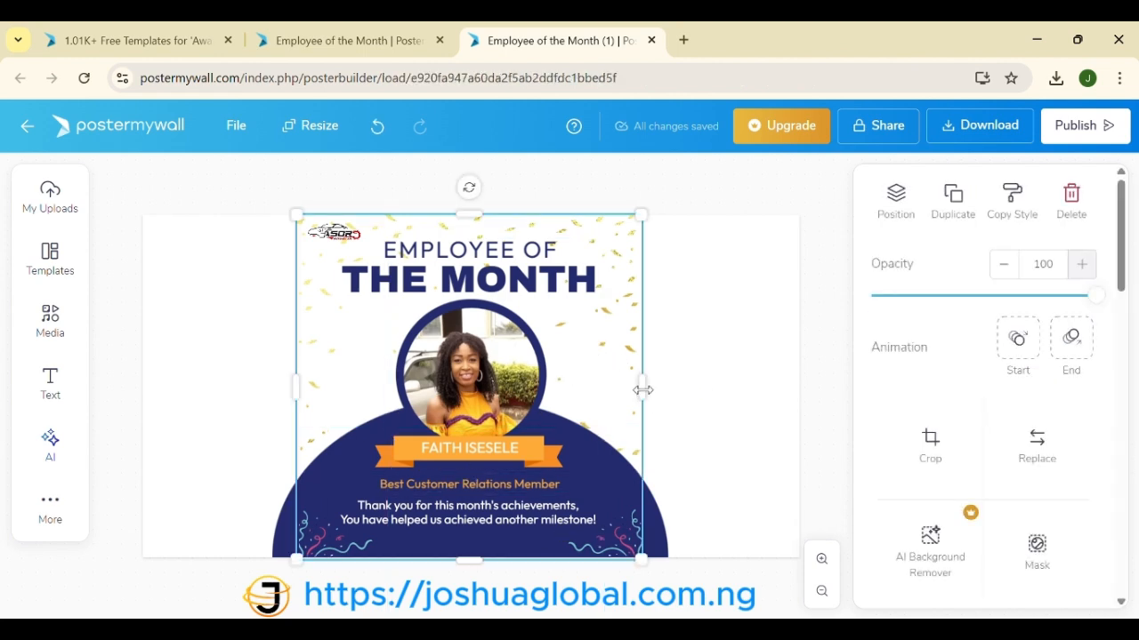
click(616, 388)
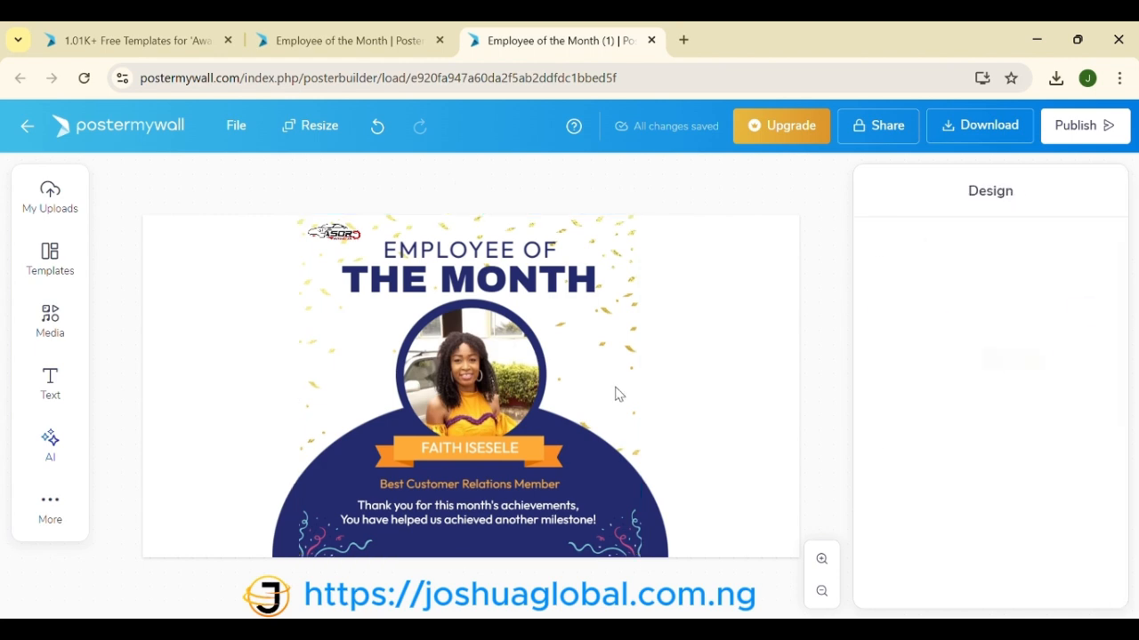
click(562, 398)
click(657, 364)
click(612, 344)
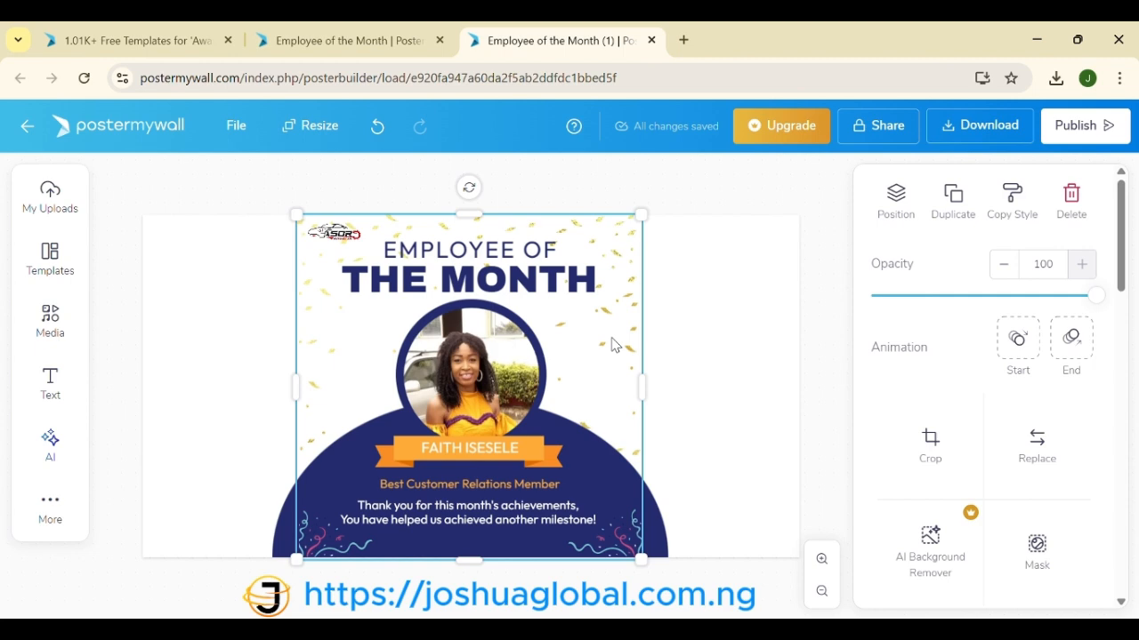
click(951, 201)
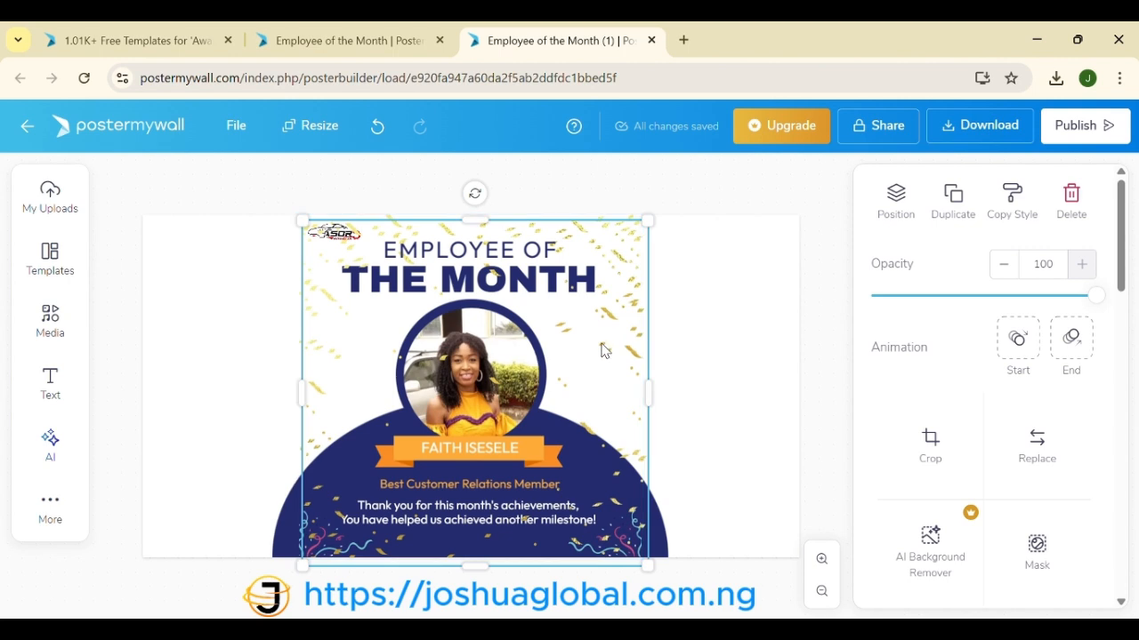
Step: Drag the duplicated poster copies out to fill the left and right blanks of the cover
drag(589, 346, 623, 357)
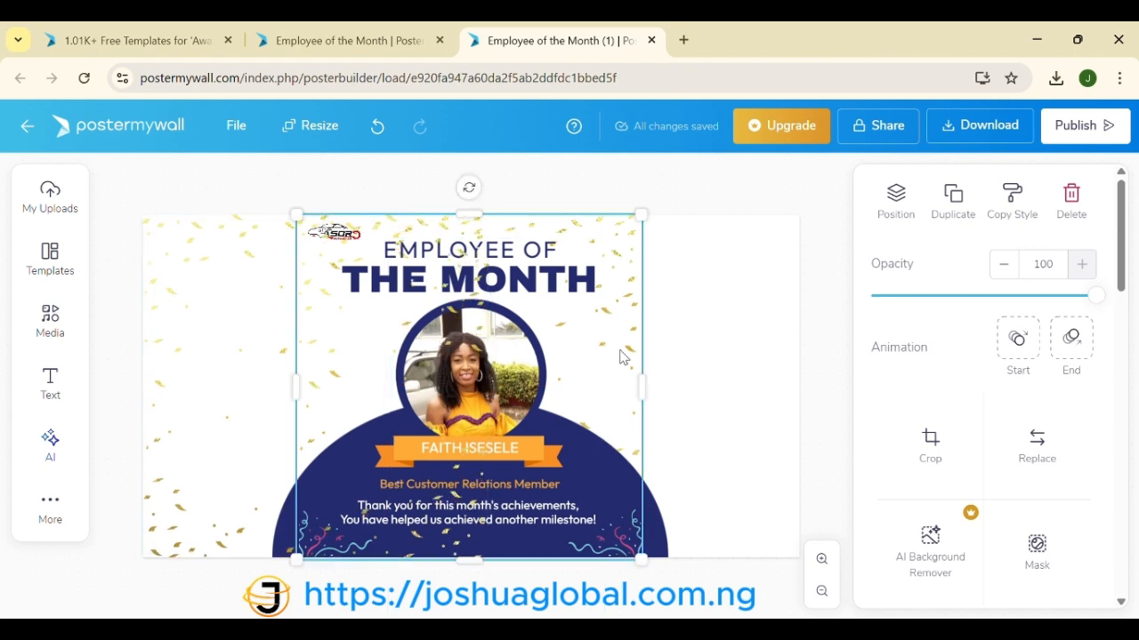
drag(621, 366, 805, 364)
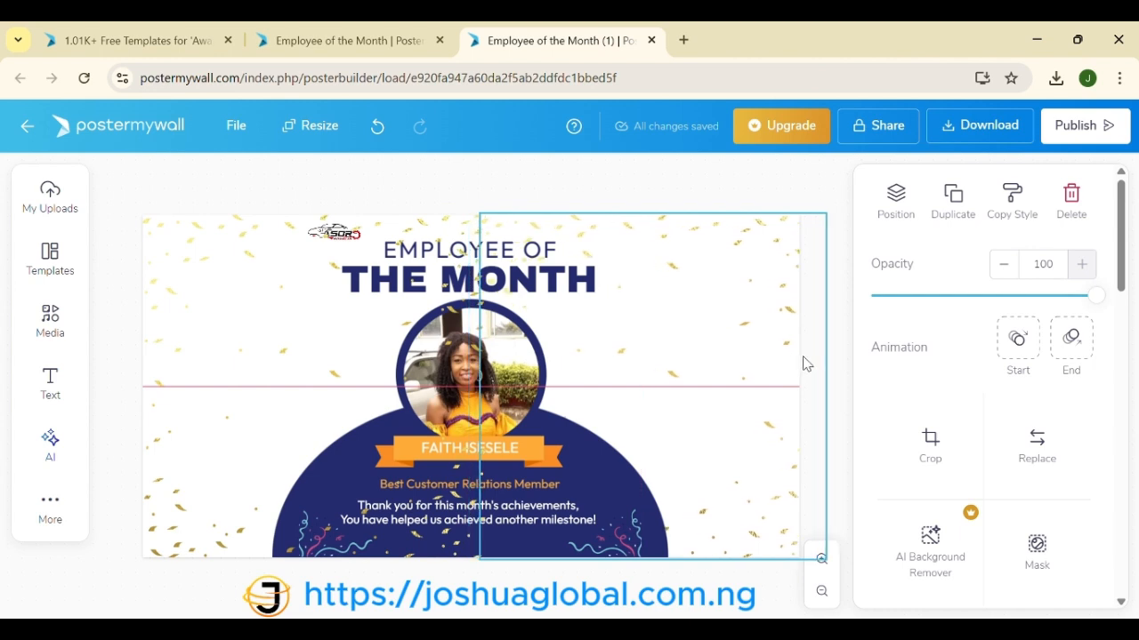
drag(803, 362, 803, 362)
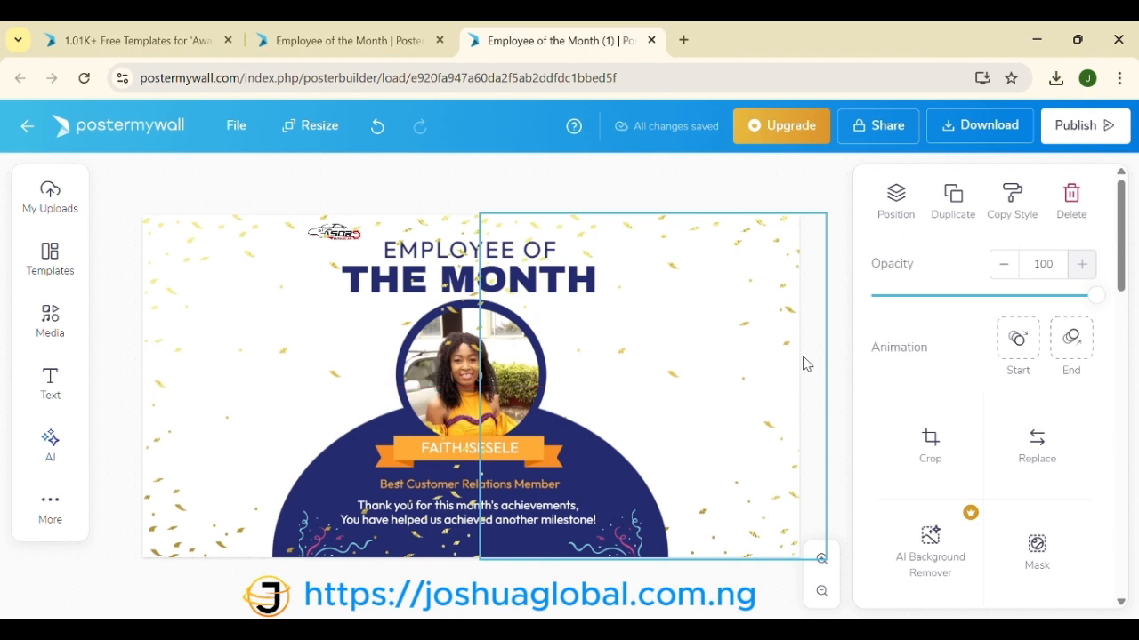
Step: Move the portrait photo and its dark circle frame to the cover's left side
click(331, 365)
drag(435, 369, 231, 350)
drag(449, 352, 247, 347)
Step: Move the employee's name text and the orange ribbon to the left side
click(506, 458)
drag(506, 465, 301, 466)
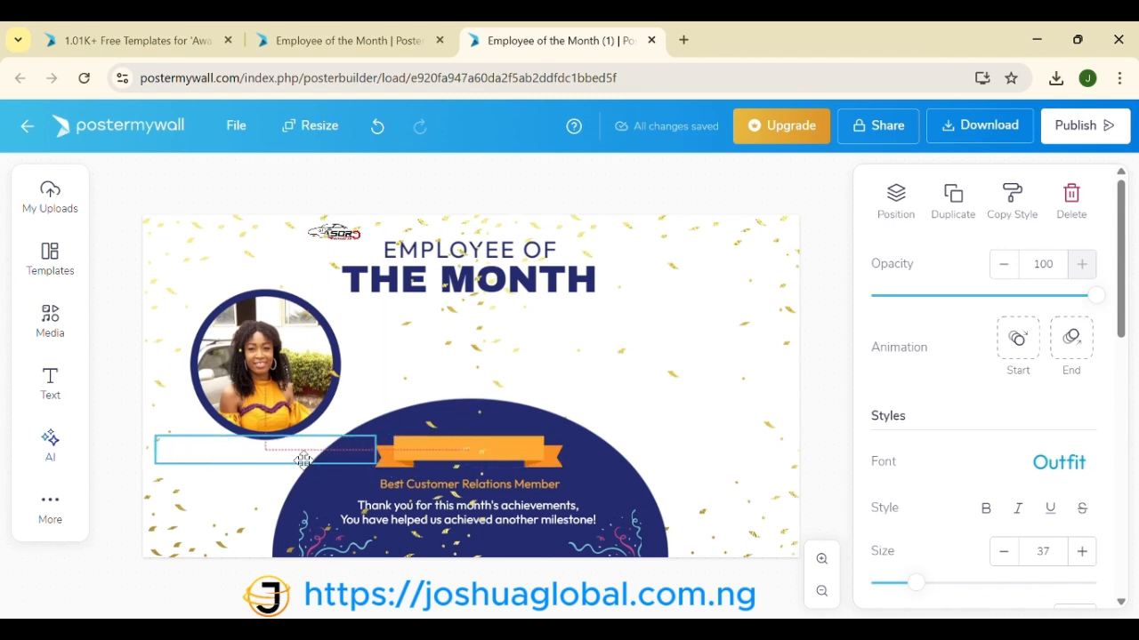
click(483, 459)
click(511, 449)
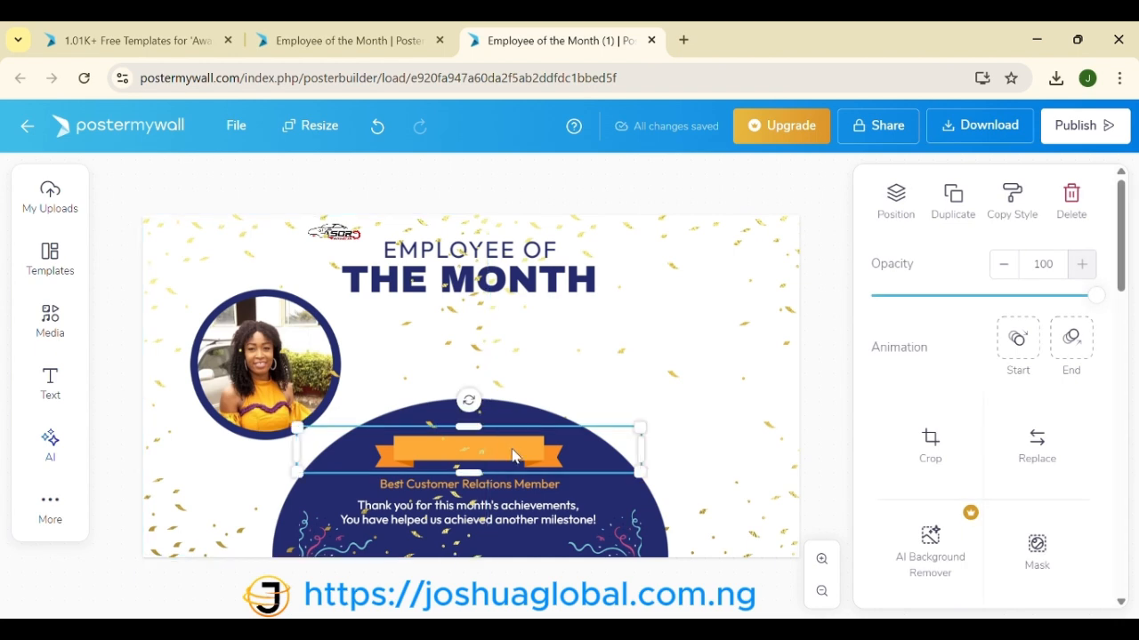
drag(513, 456, 318, 456)
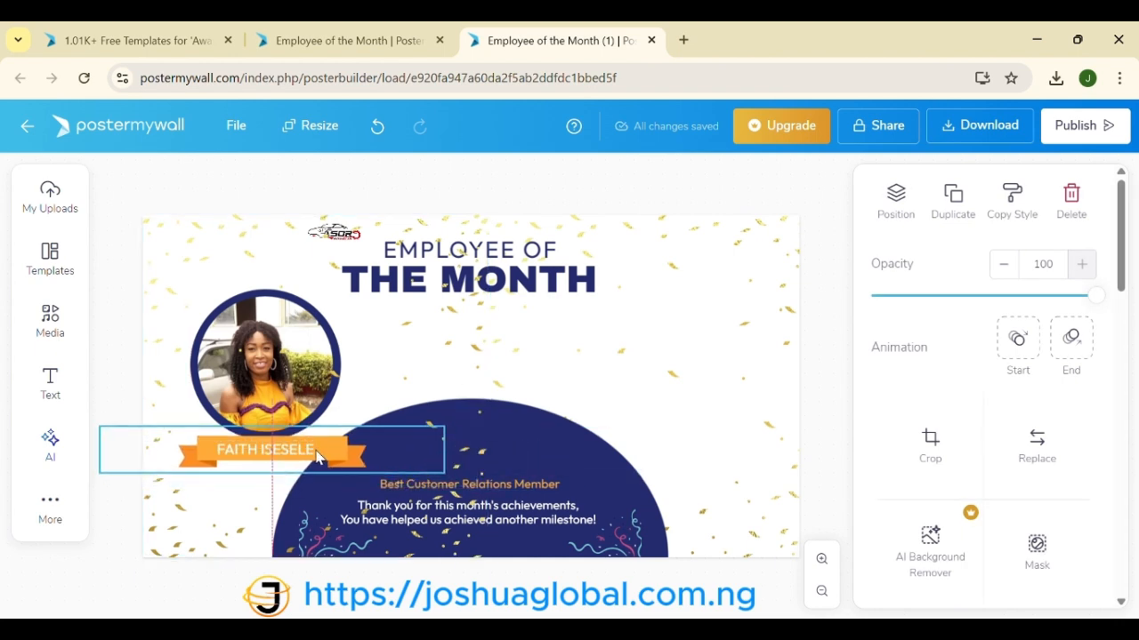
Step: Drop the ribbon below the photo and check the blue semicircle and 'Best Customer Relations Member' text
drag(316, 456, 316, 457)
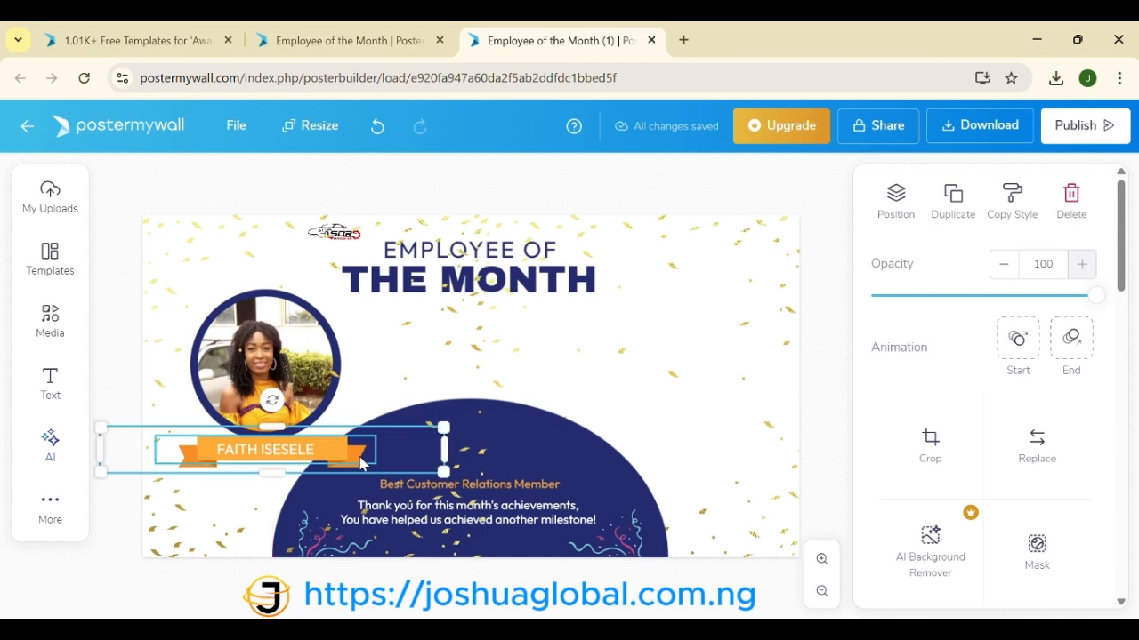
click(556, 441)
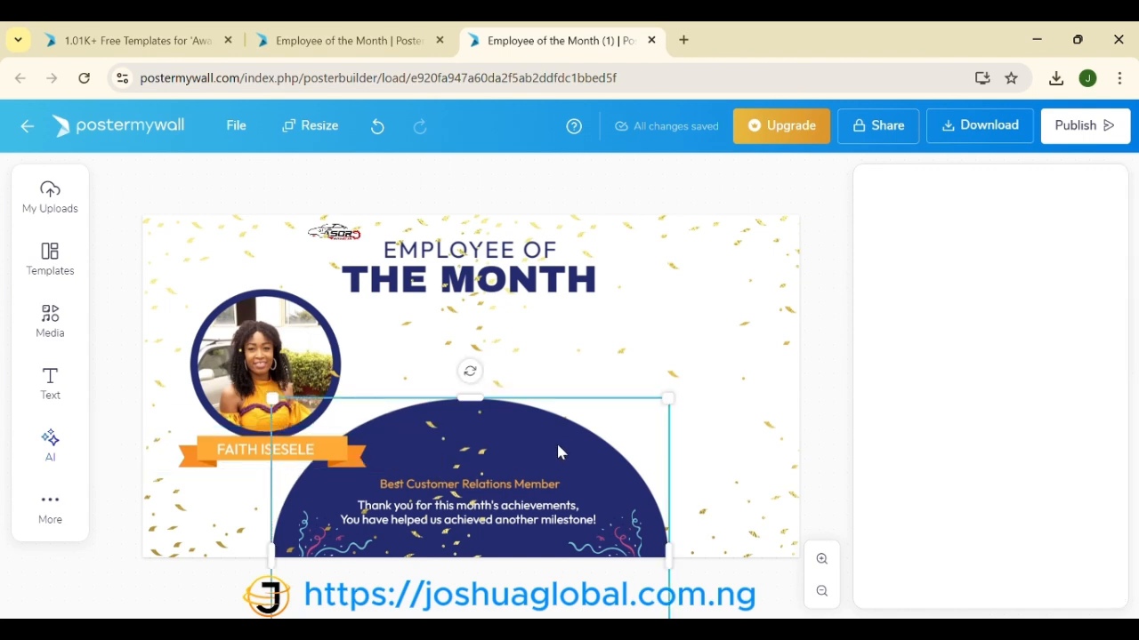
click(536, 487)
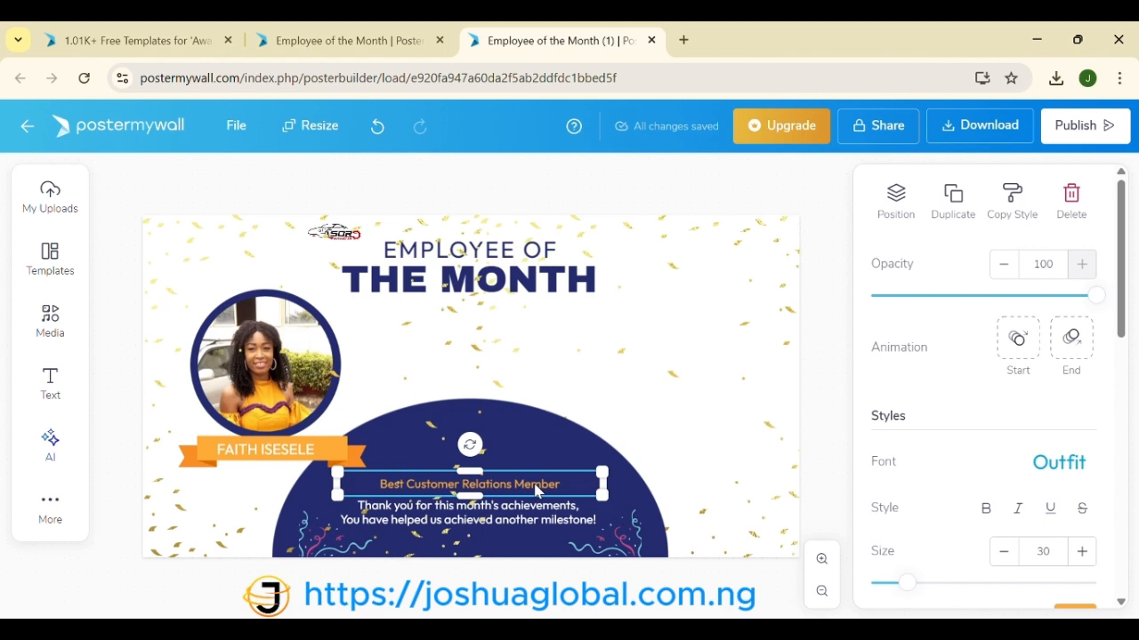
Step: Add an S so the heading reads 'EMPLOYEES OF', then widen its text box to one line
click(519, 257)
double_click(514, 255)
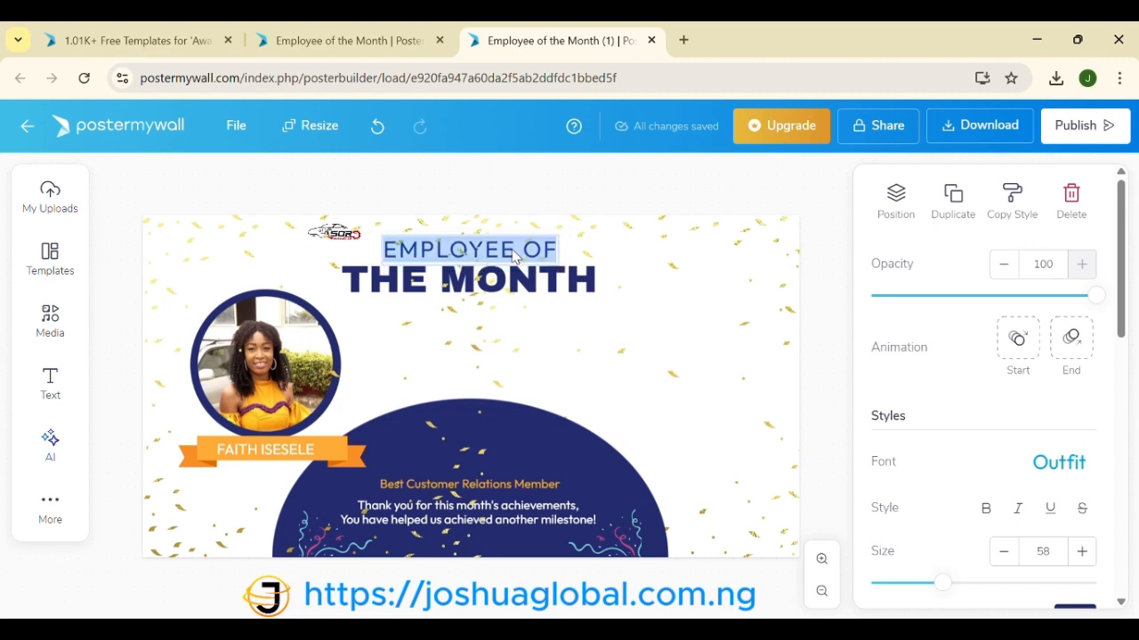
click(513, 255)
text(S)
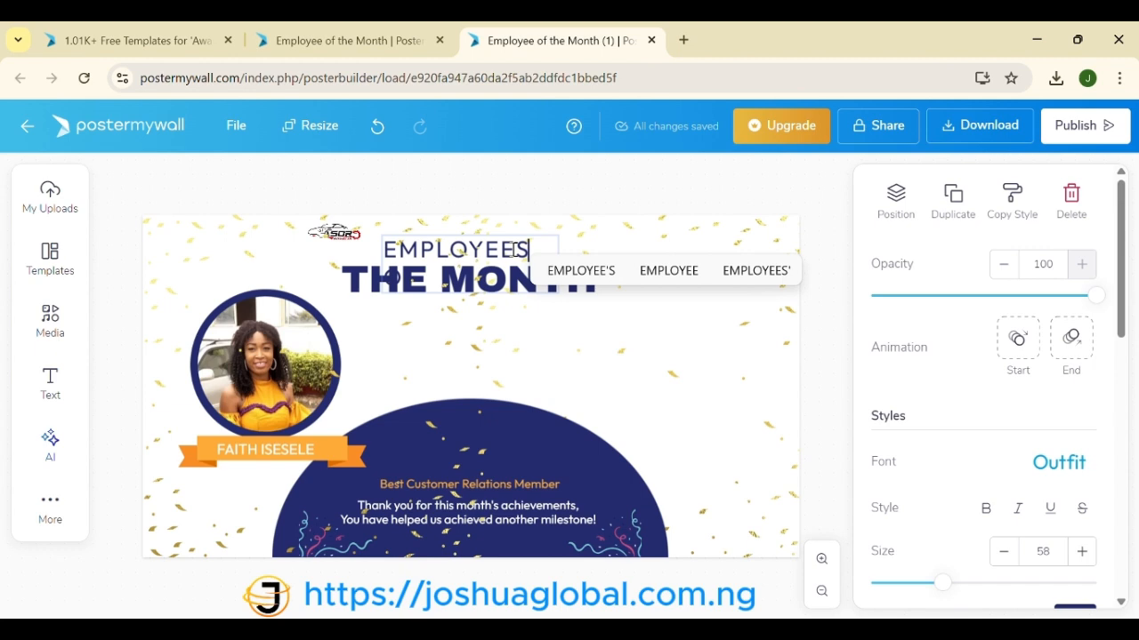
click(638, 399)
click(516, 241)
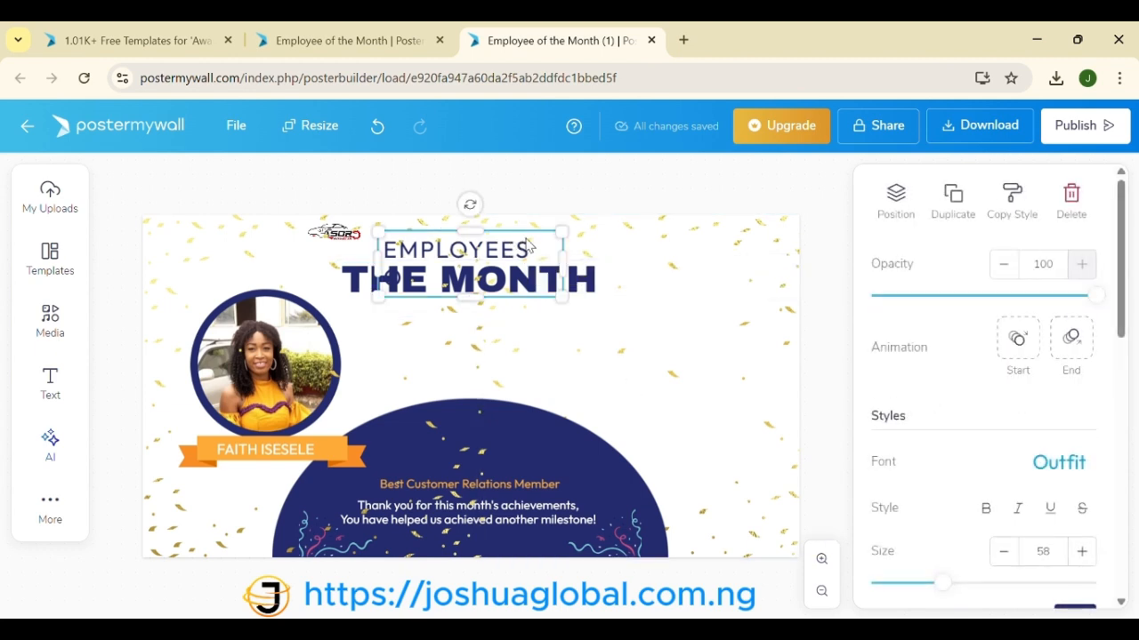
drag(563, 264, 601, 257)
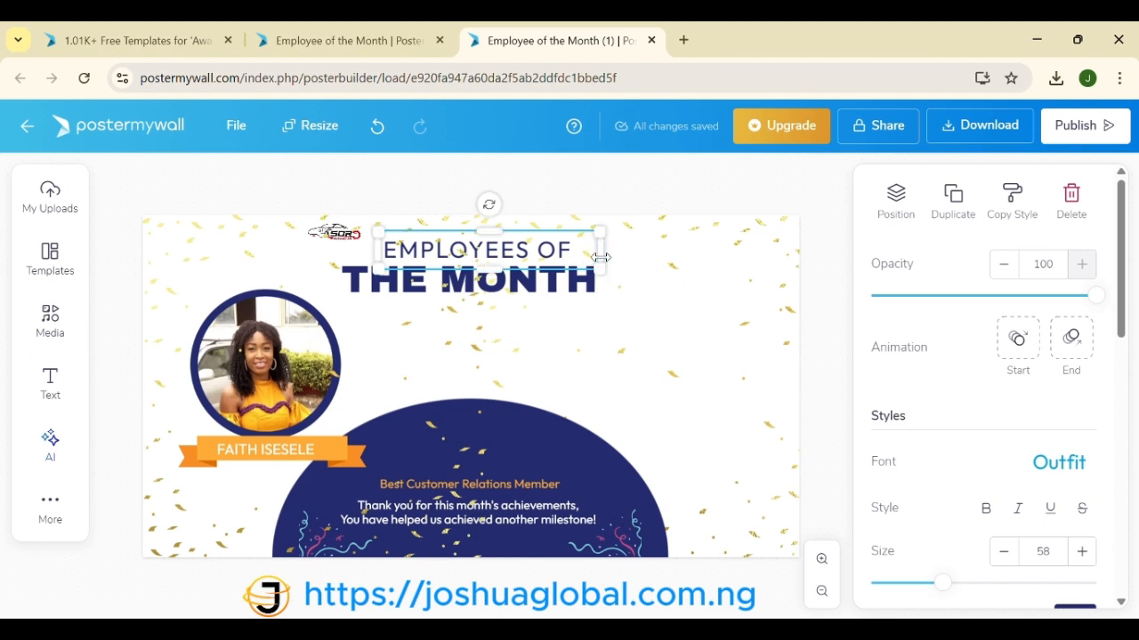
Step: Place the small logo in the top-left corner and shift the right confetti slightly right
click(340, 232)
drag(334, 232, 202, 249)
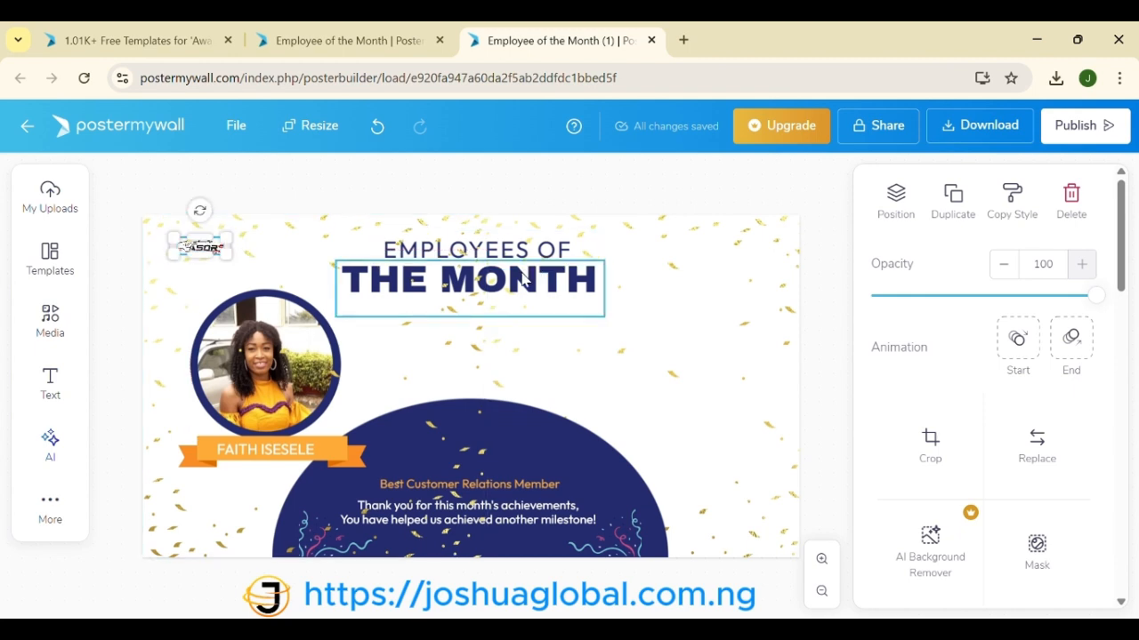
click(623, 360)
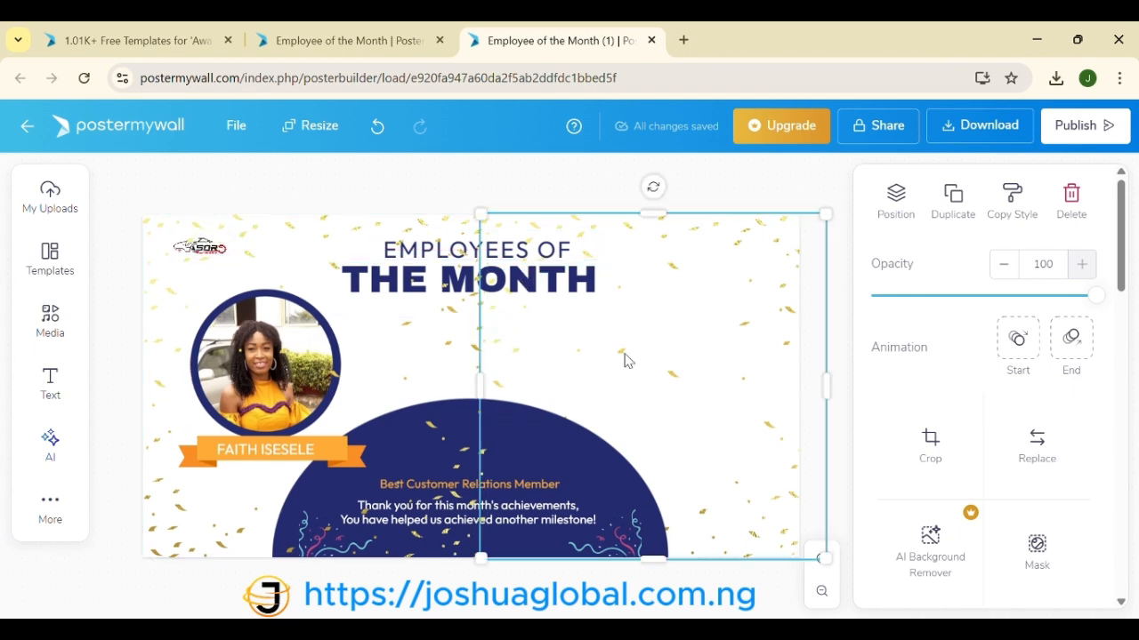
mouse_move(626, 360)
mouse_down()
mouse_move(652, 361)
mouse_move(635, 361)
mouse_up()
click(458, 372)
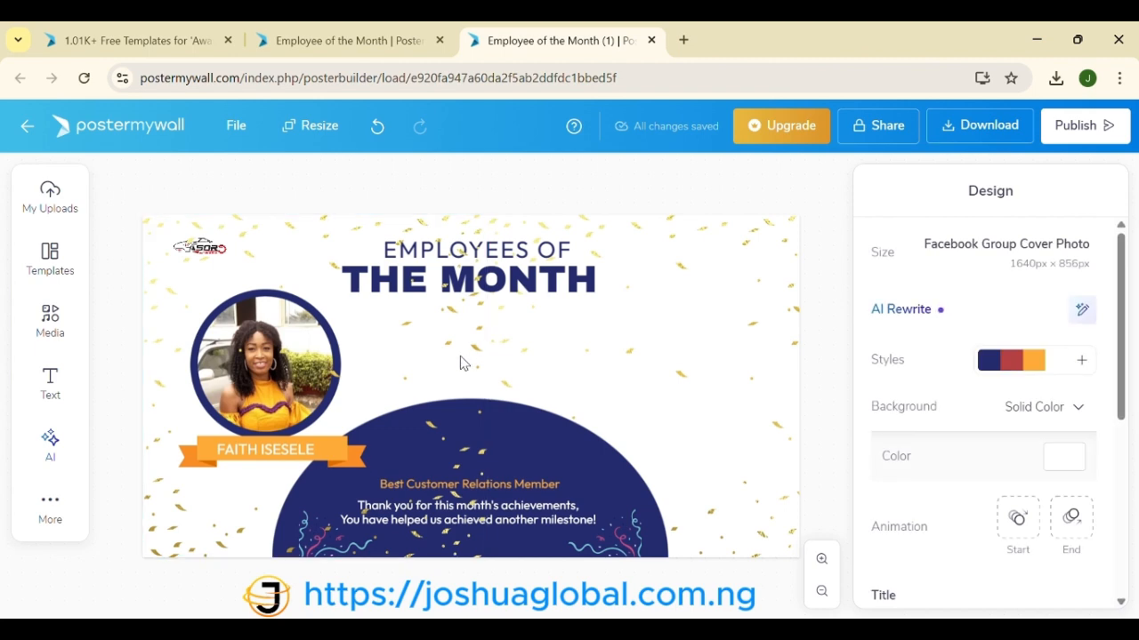
Step: Nudge the right confetti slightly left, then open and close the left confetti's Crop image dialog without cropping
click(556, 351)
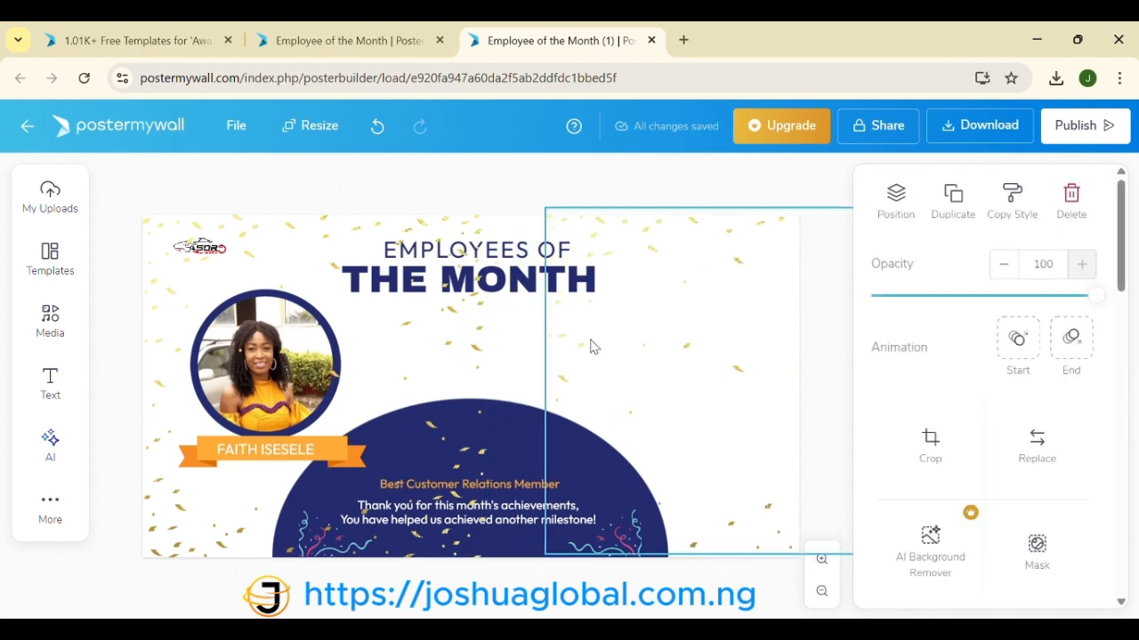
drag(585, 347, 579, 343)
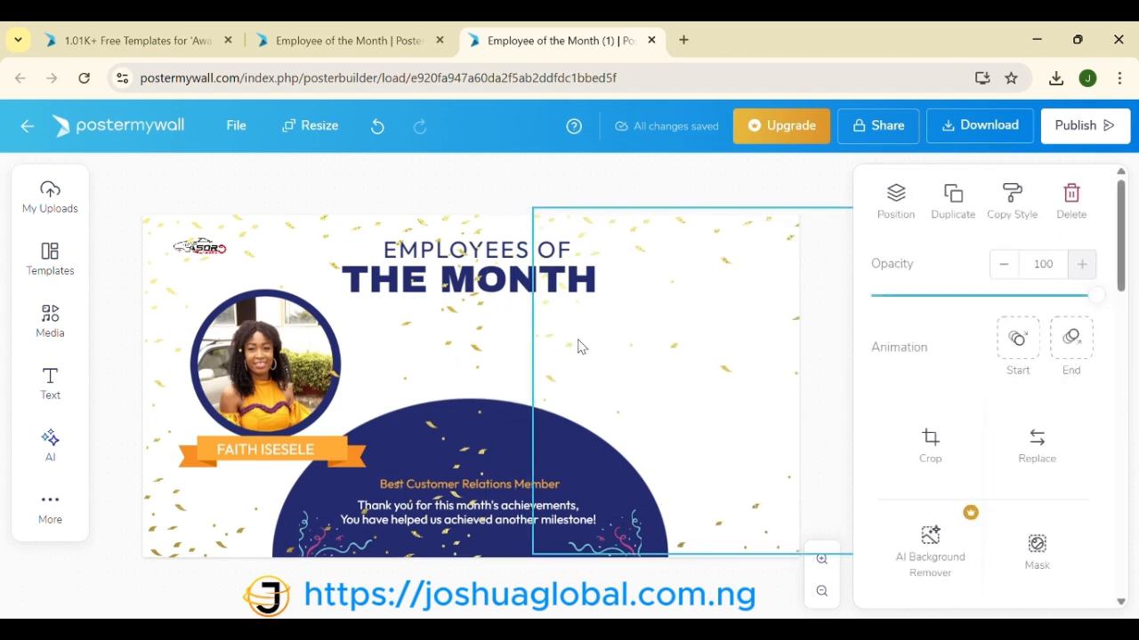
click(469, 350)
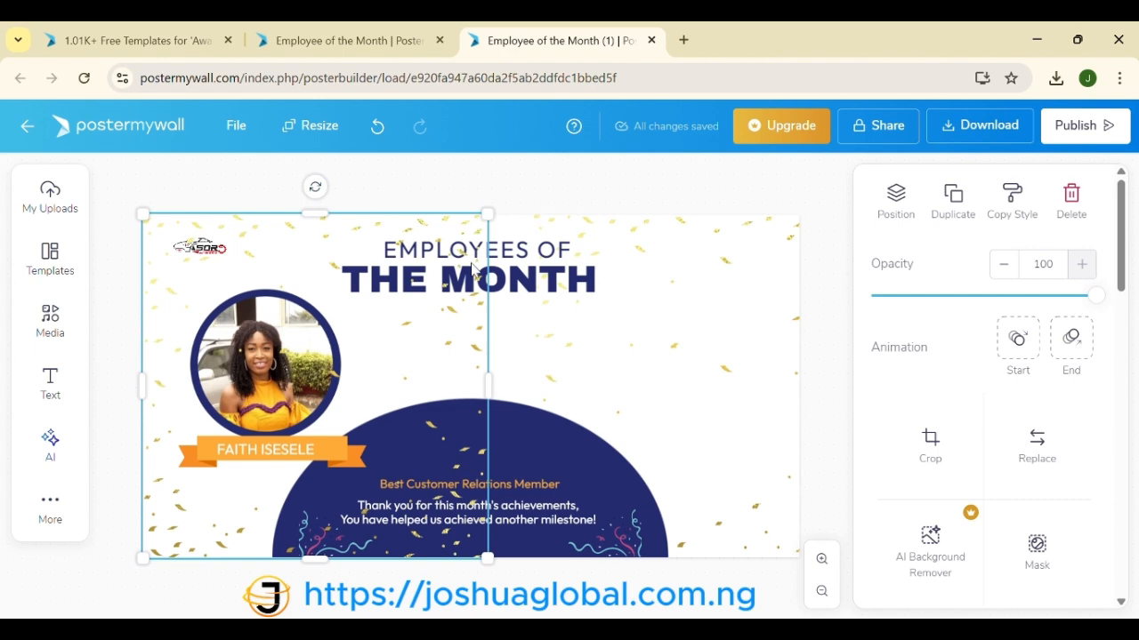
click(935, 458)
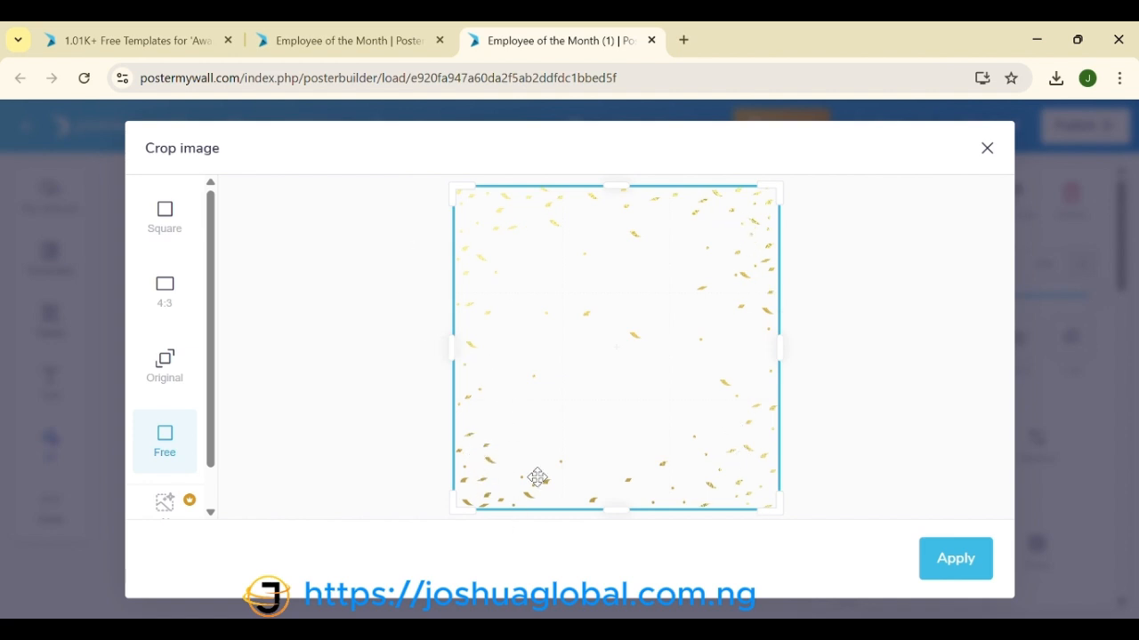
click(987, 149)
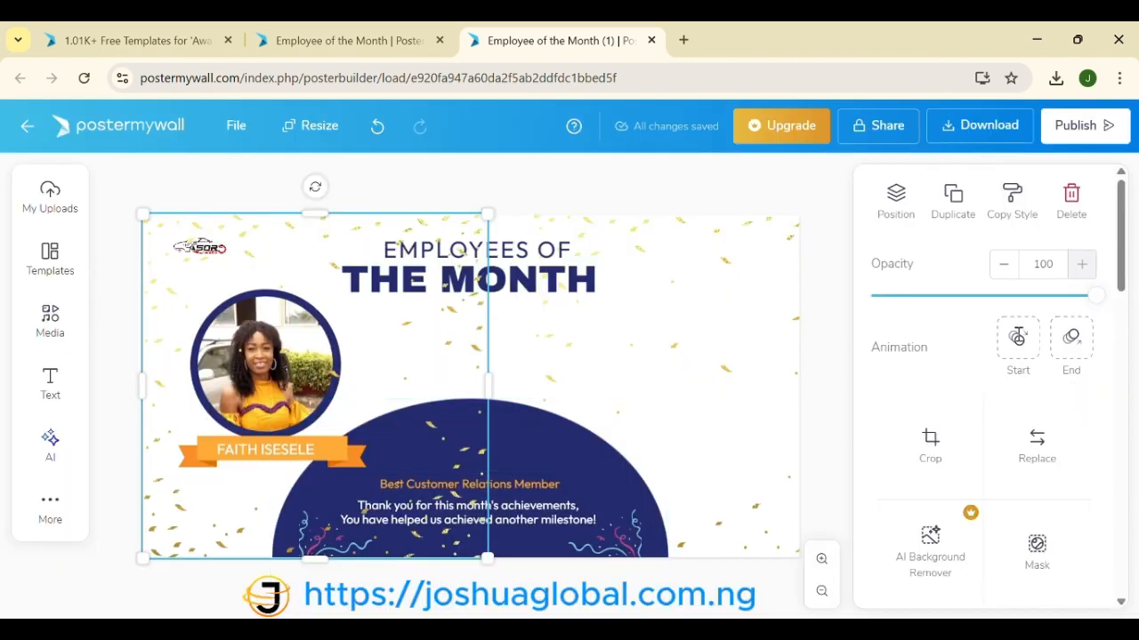
Step: Flip the left confetti layer horizontally from the Position options
scroll(955, 365, down, 1)
scroll(955, 365, down, 3)
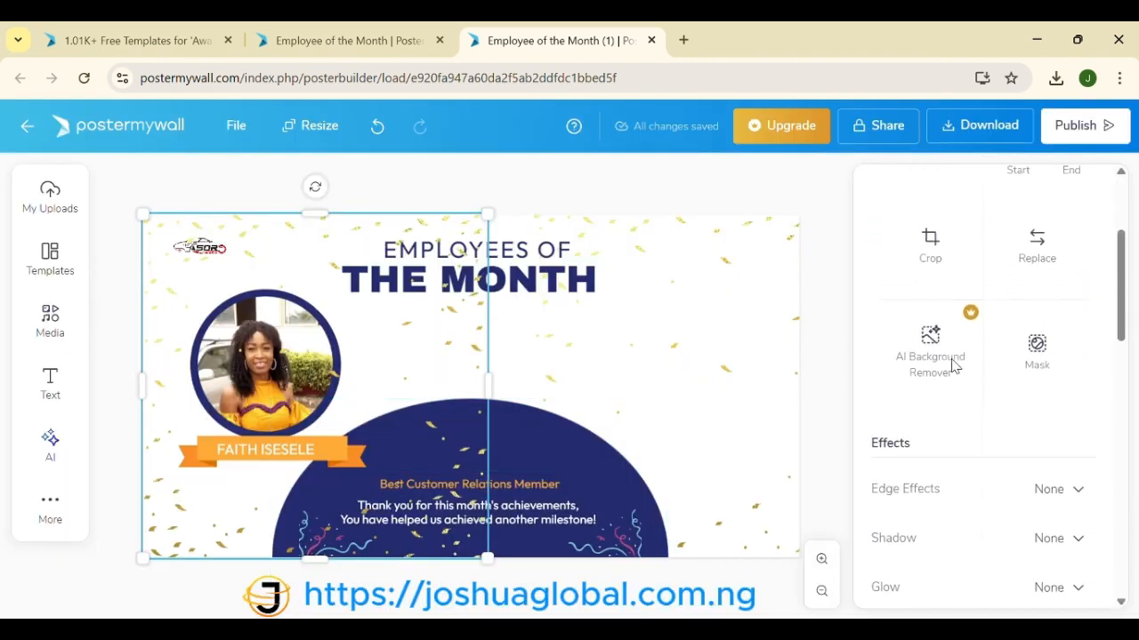
scroll(954, 365, up, 4)
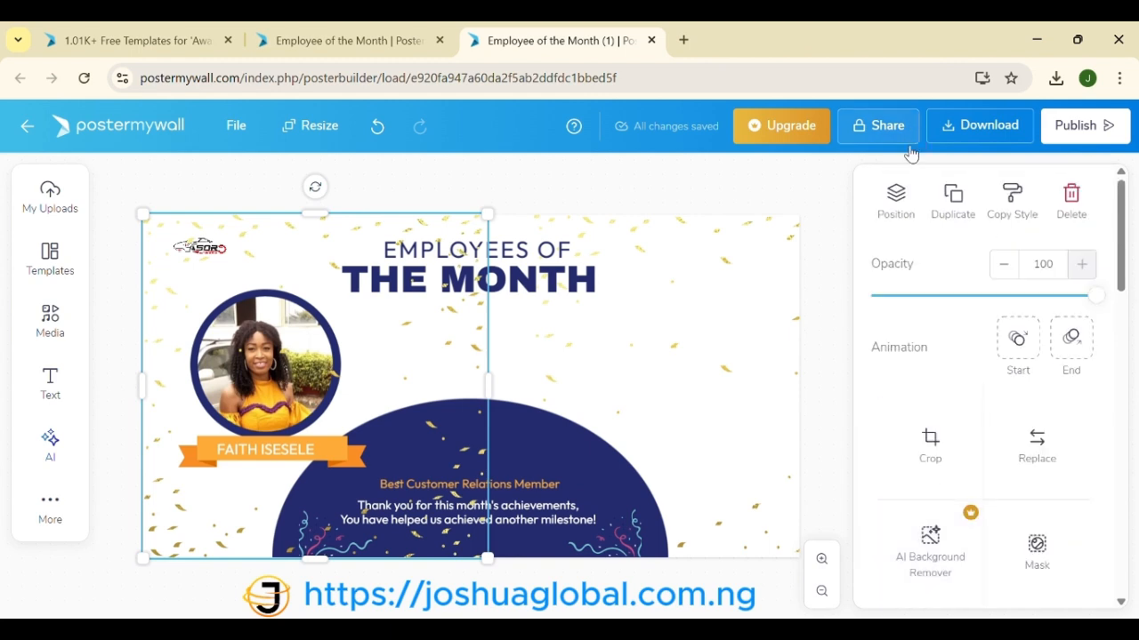
click(896, 198)
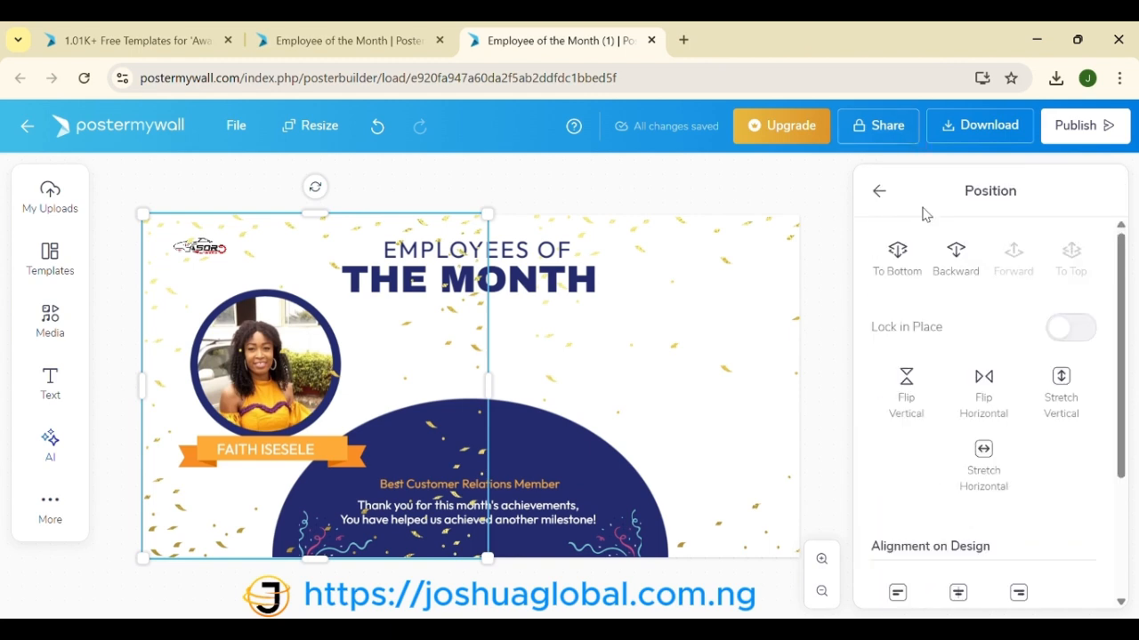
click(988, 394)
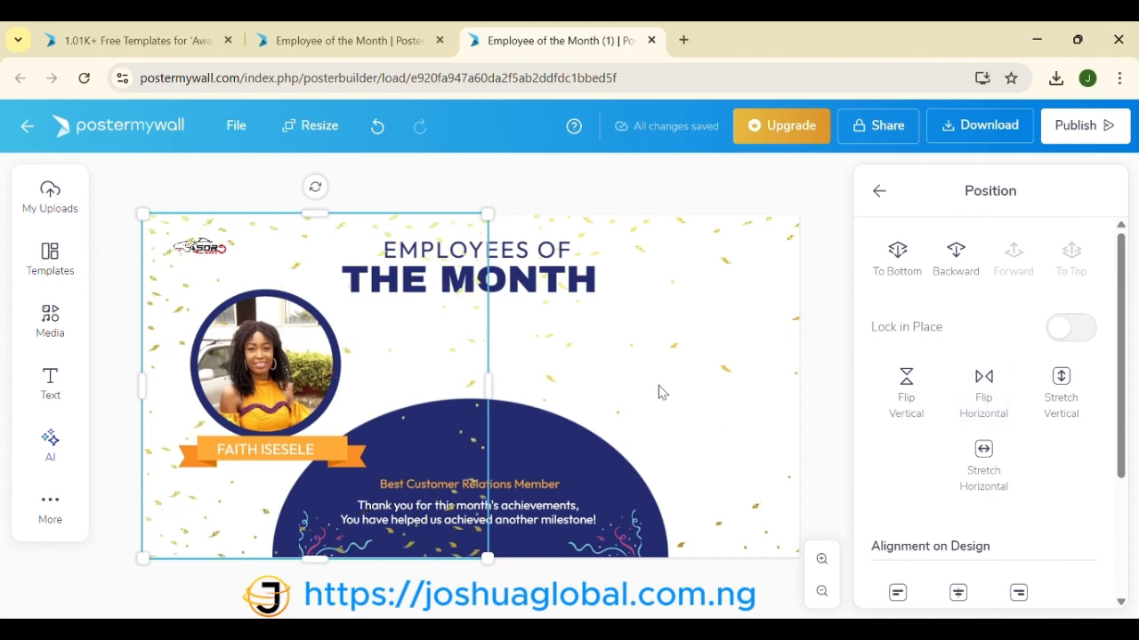
Step: Drag the right-hand confetti layer up and to the left, then select the left confetti
click(583, 370)
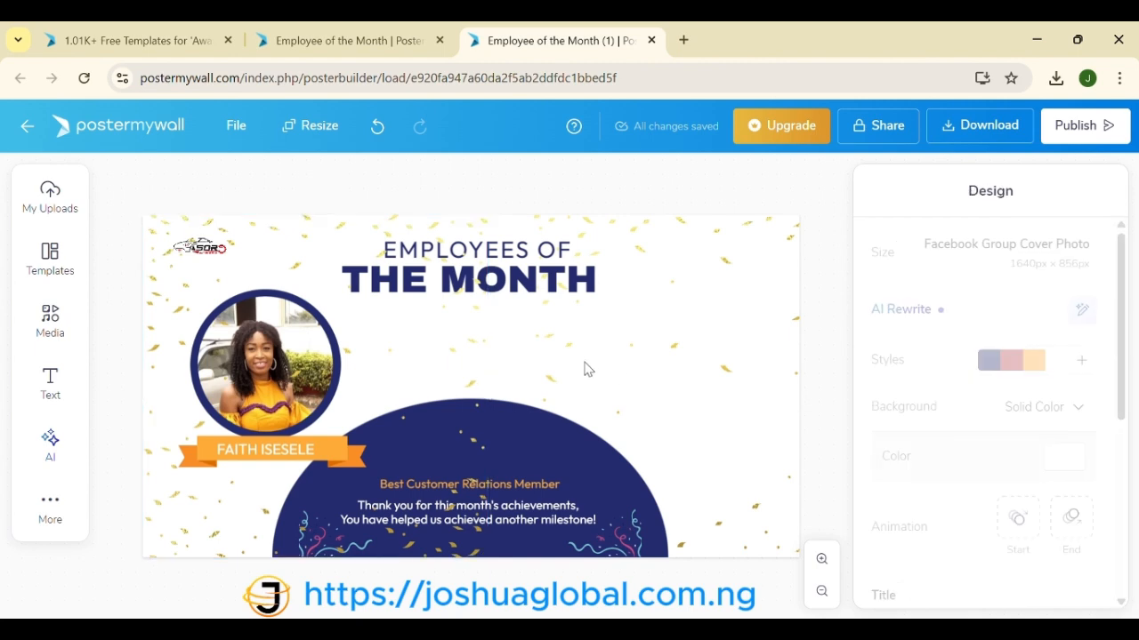
click(539, 369)
drag(569, 363, 533, 348)
click(453, 361)
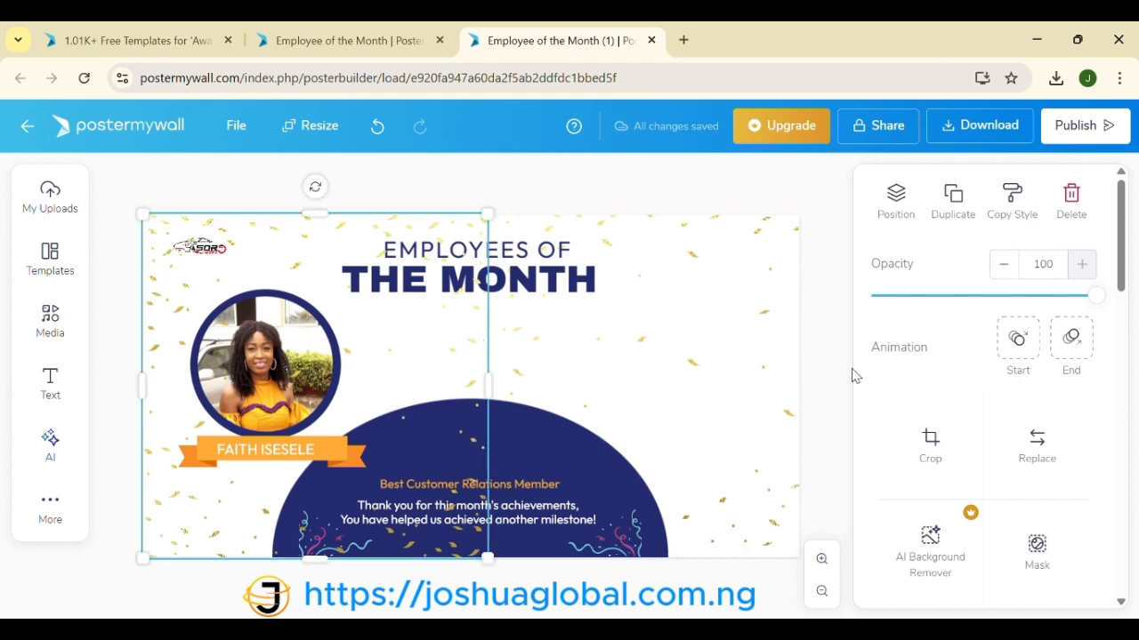
Step: Crop the left confetti layer by pulling its left edge inward, and apply the crop
click(930, 442)
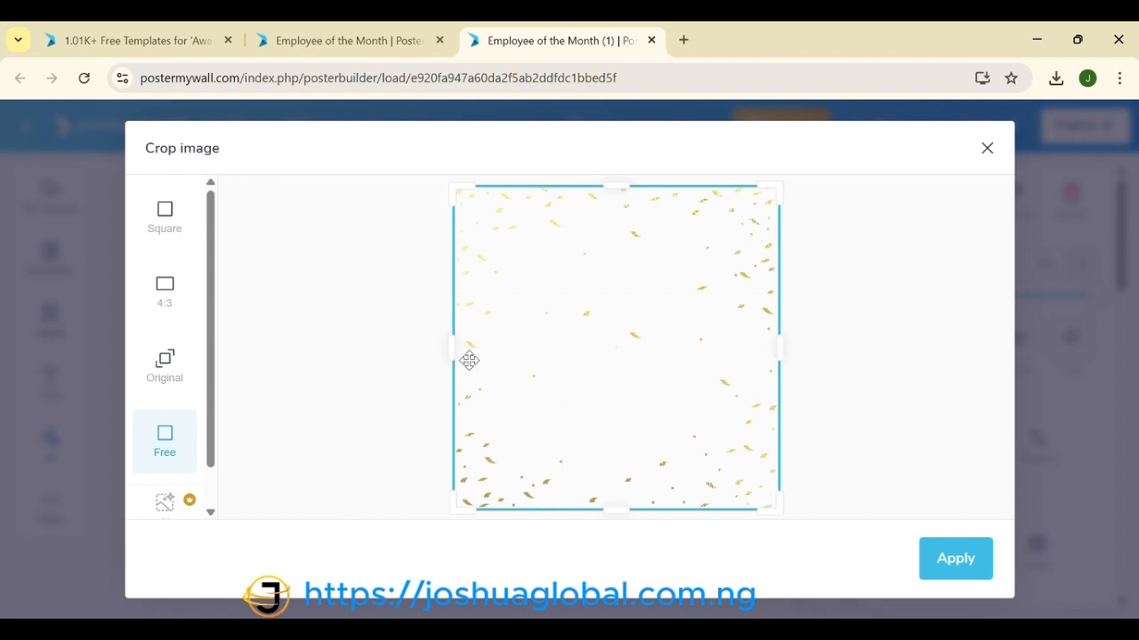
drag(448, 350, 490, 351)
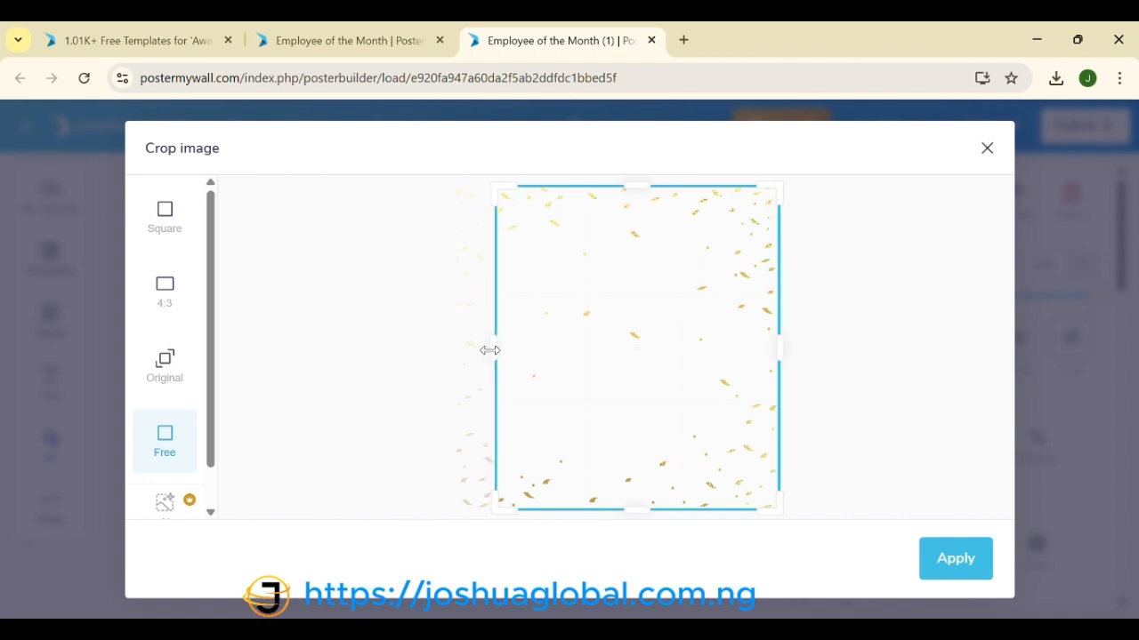
click(934, 560)
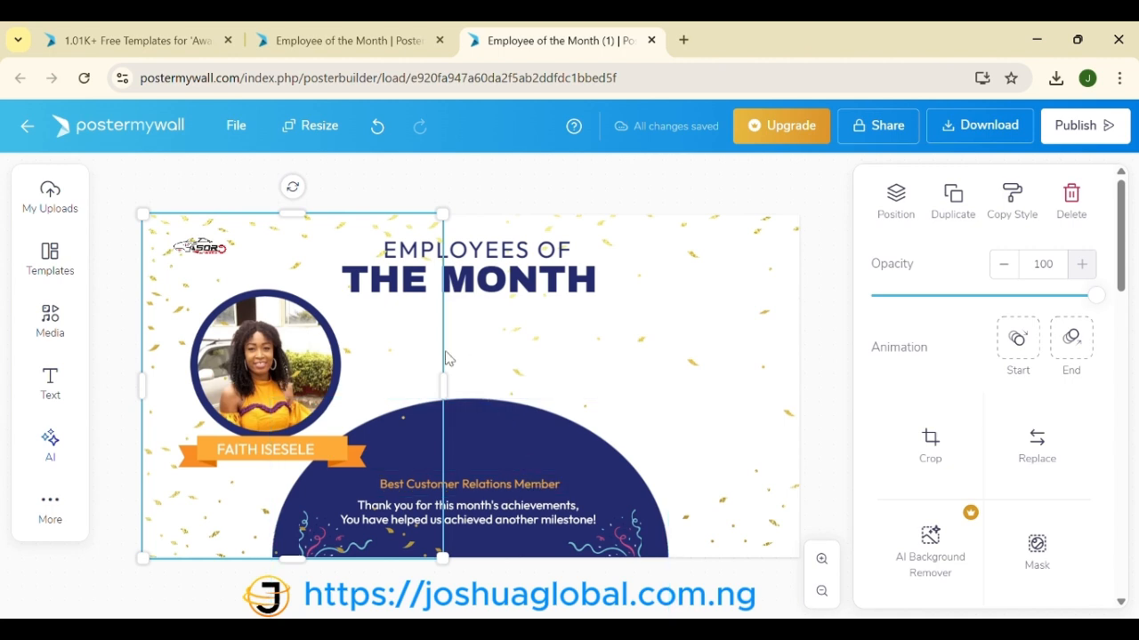
Step: Select the right-hand confetti layer and move it left and down over the cover's middle
click(723, 387)
click(709, 383)
click(708, 383)
click(688, 387)
click(686, 386)
click(676, 387)
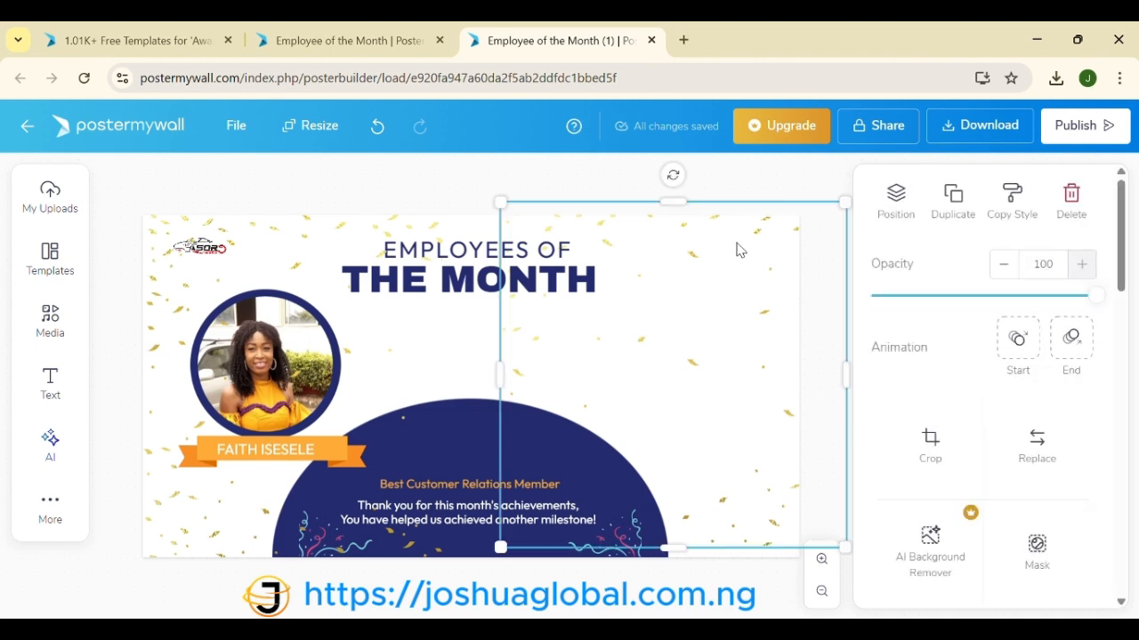
click(783, 210)
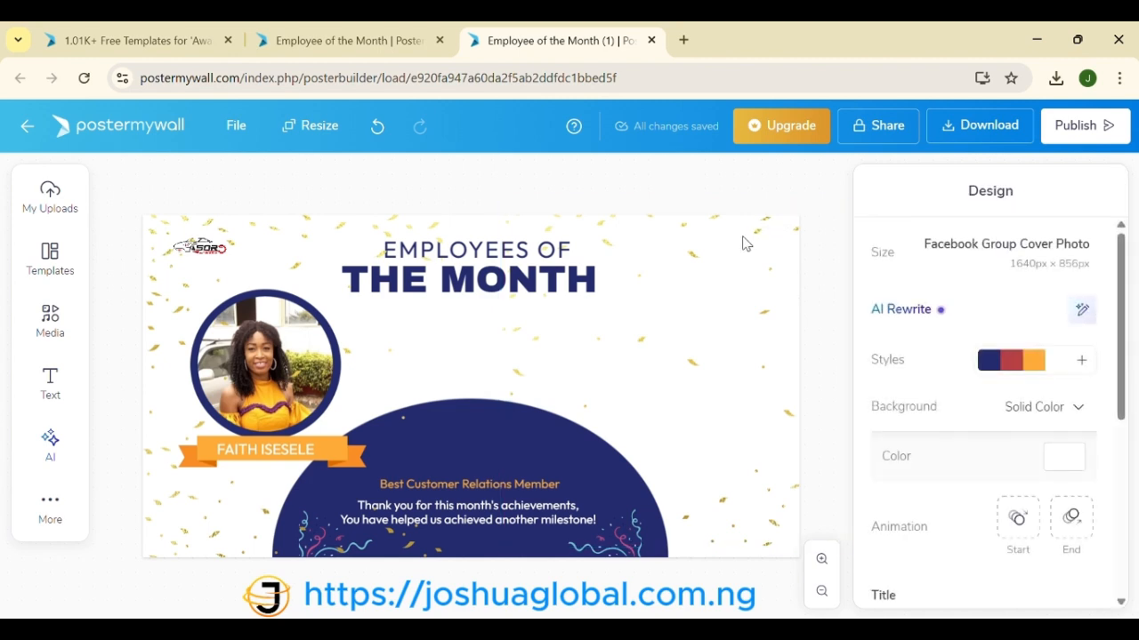
click(779, 263)
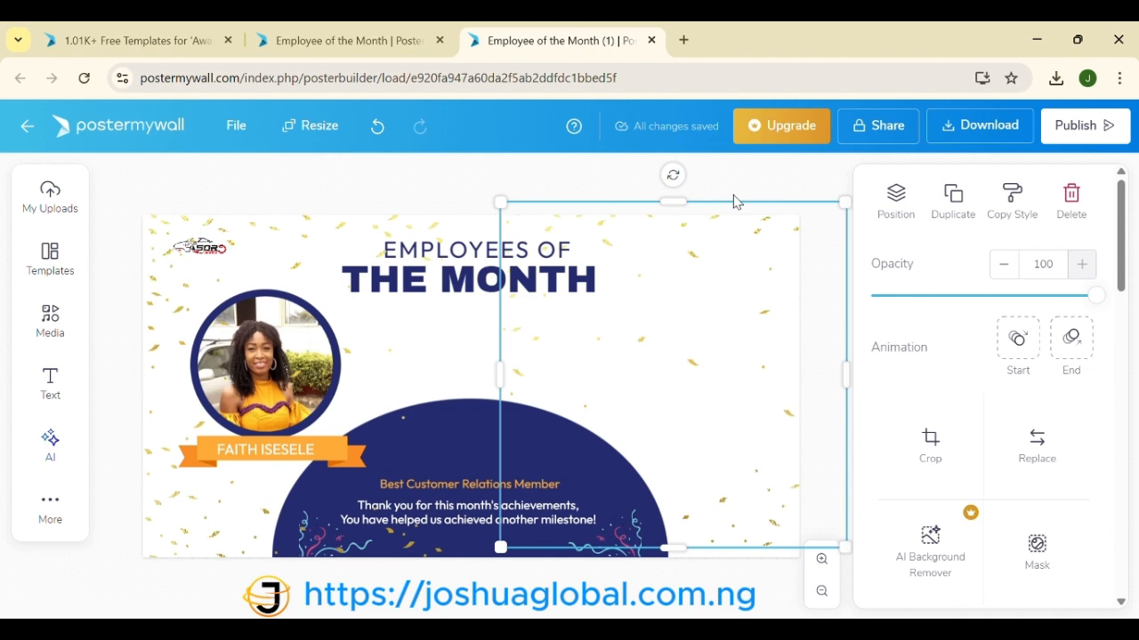
click(736, 207)
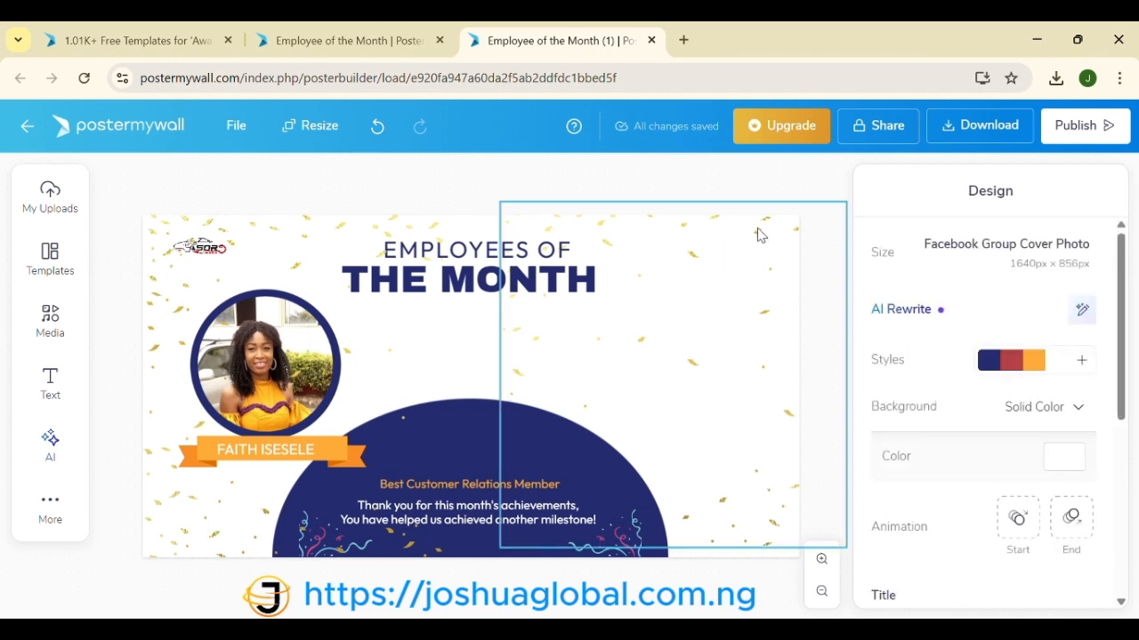
click(757, 234)
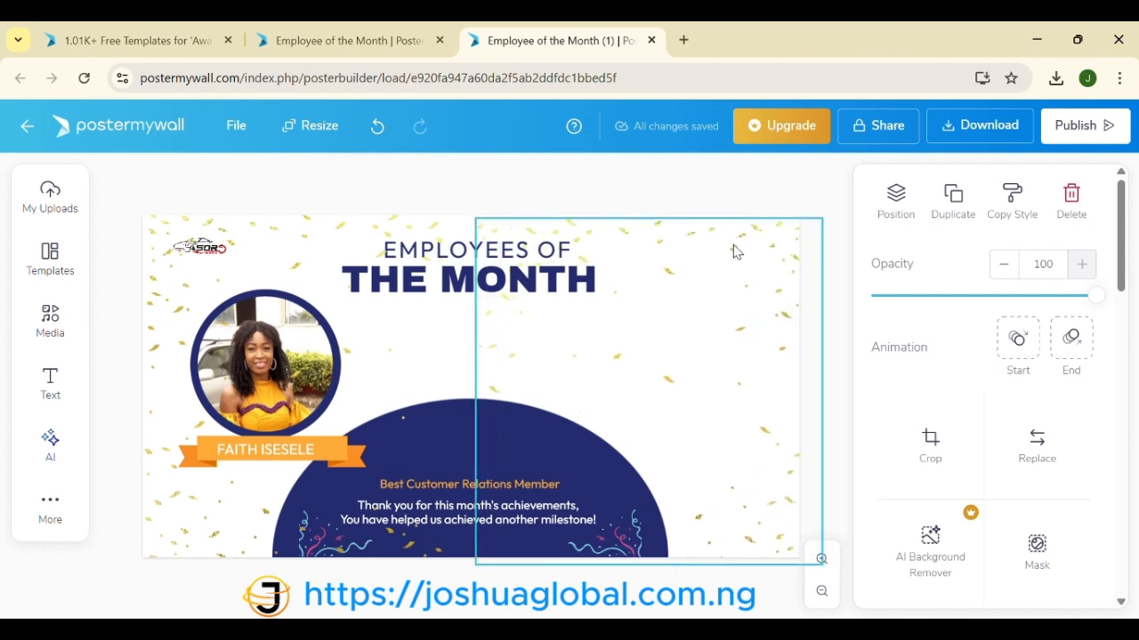
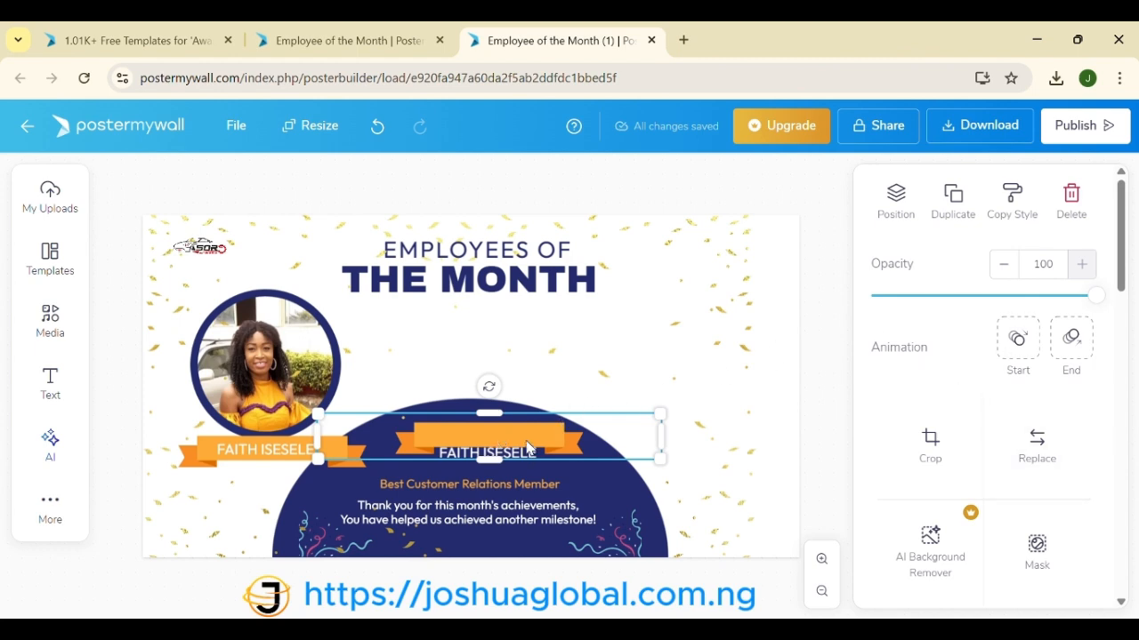
Step: Scroll through the image properties panel to review the photo's settings
scroll(950, 485, down, 5)
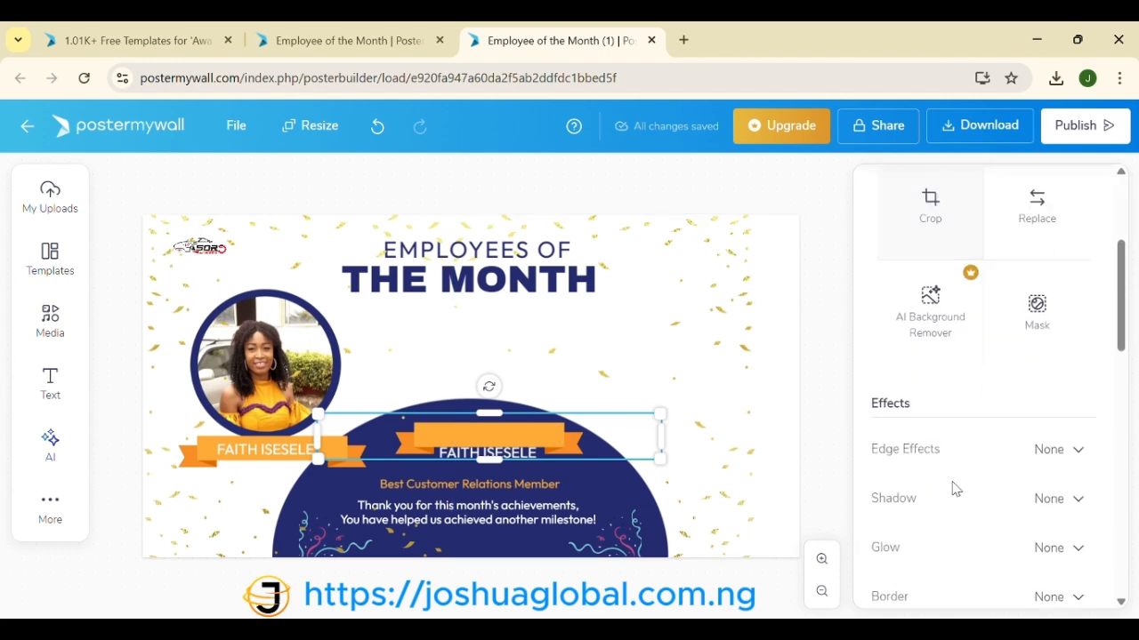
scroll(952, 486, down, 3)
scroll(952, 487, up, 8)
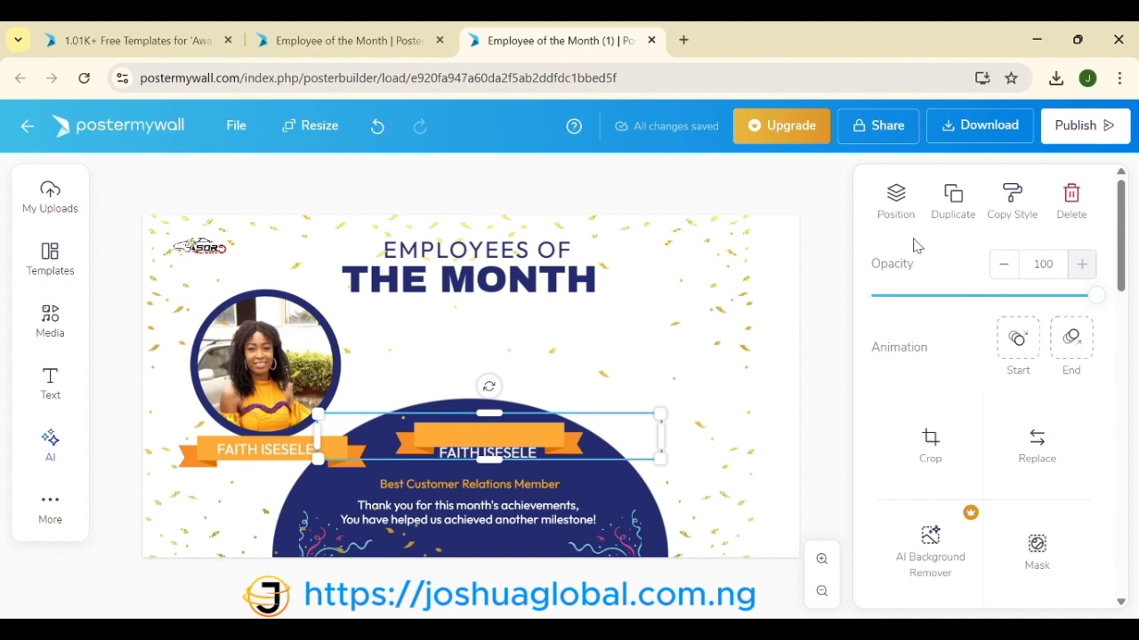
Step: Send the centre orange banner one layer backward and move it down behind the name
click(897, 204)
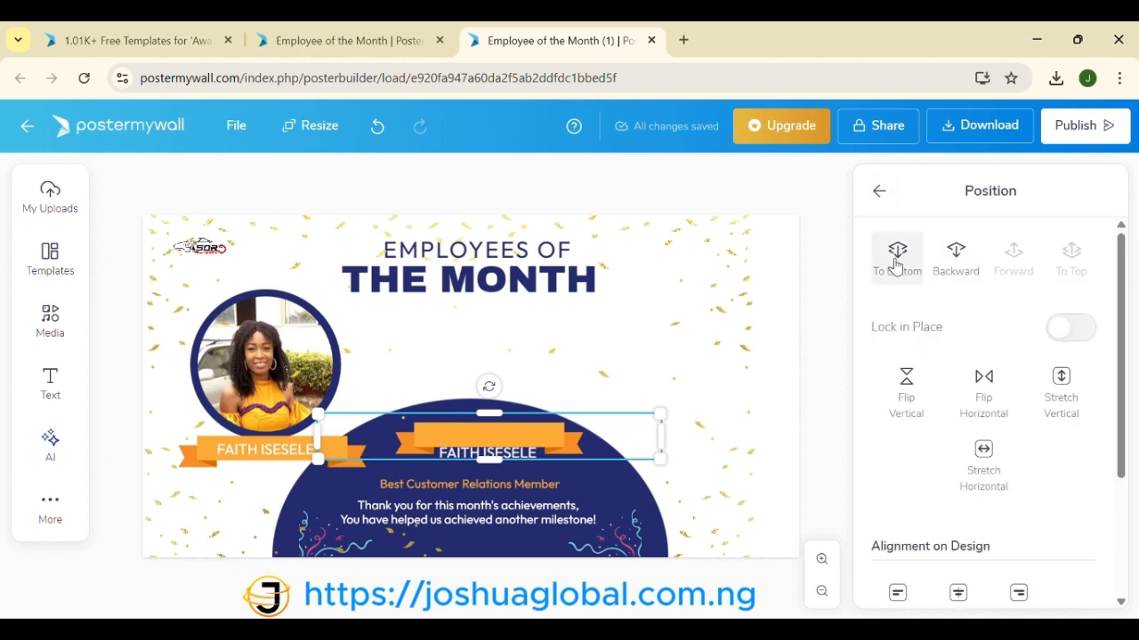
click(961, 267)
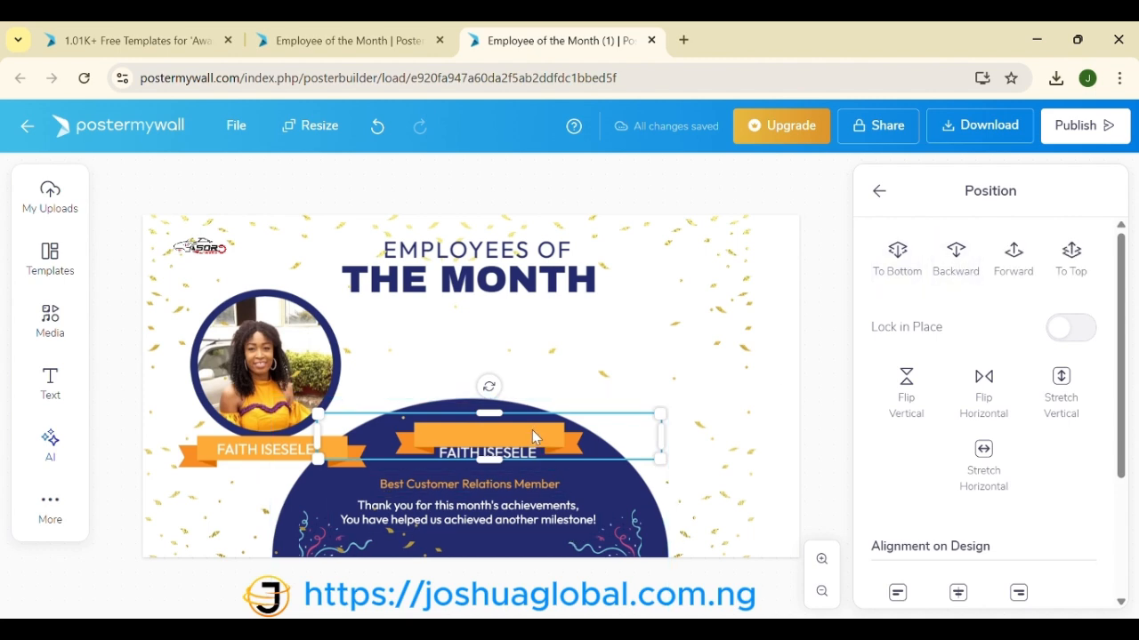
drag(533, 437, 532, 444)
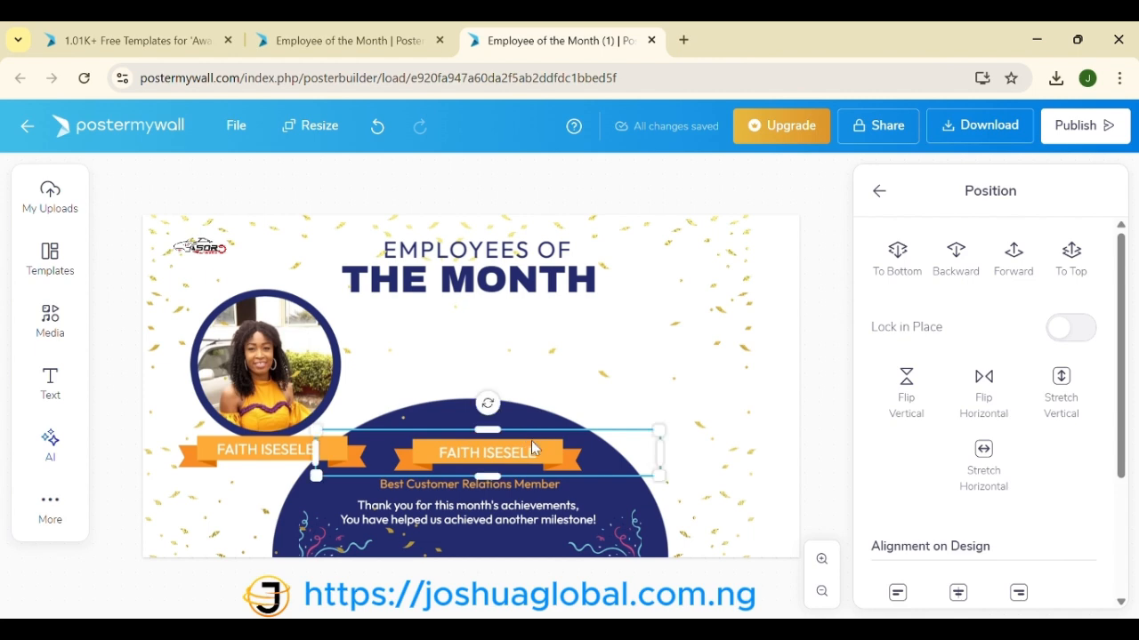
Step: Duplicate the circular photo, place the copy right of centre, and slide the original aside
click(322, 350)
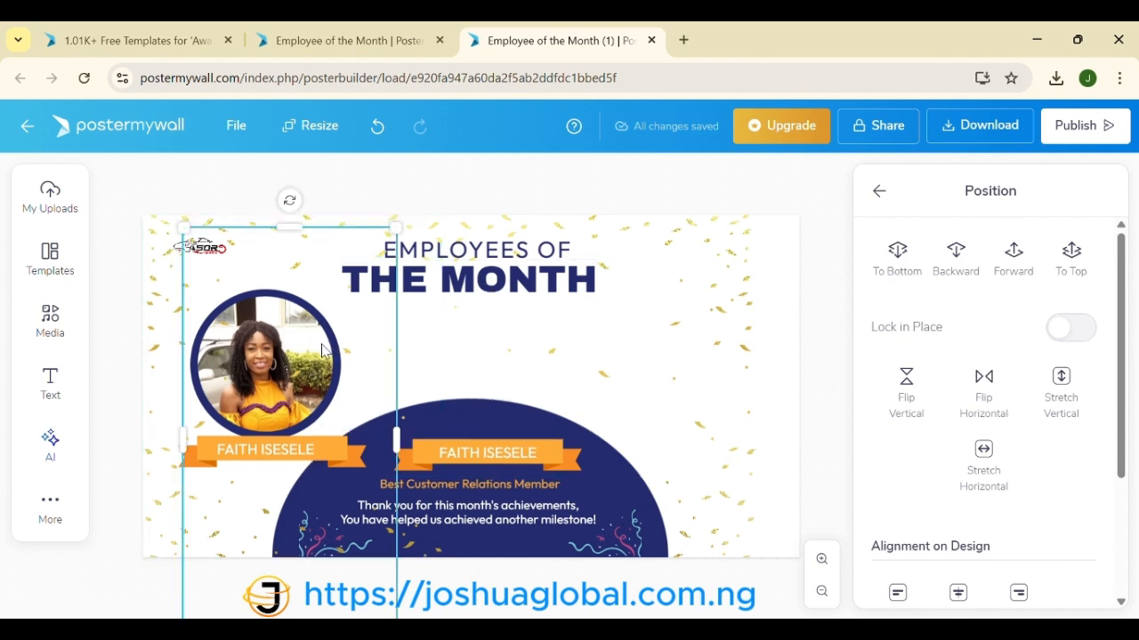
key(ctrl+d)
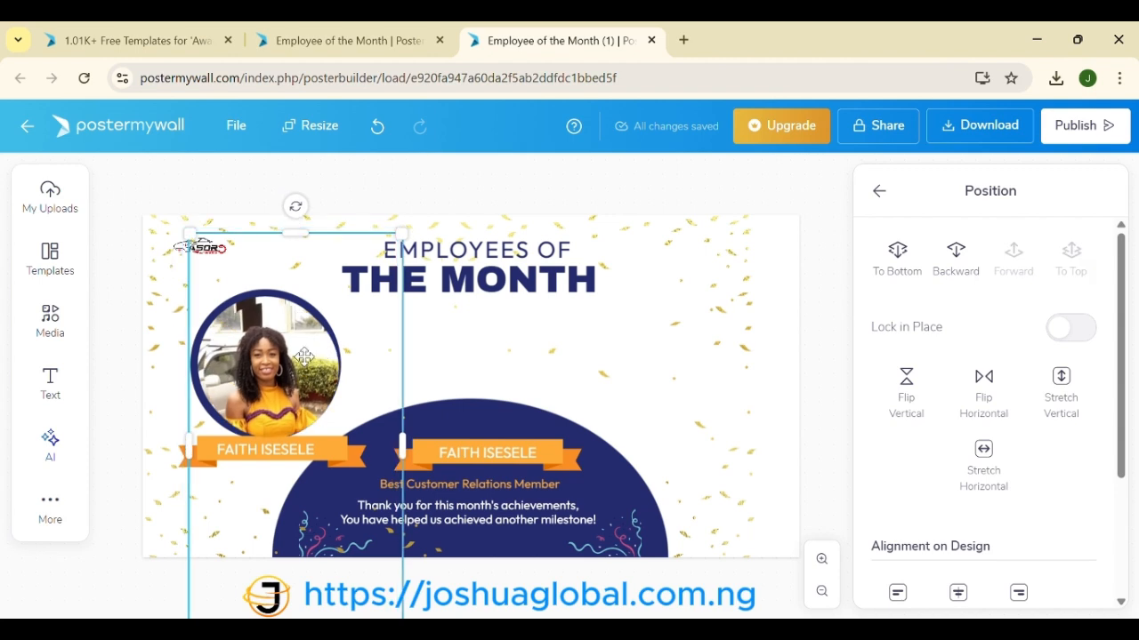
drag(322, 350, 618, 370)
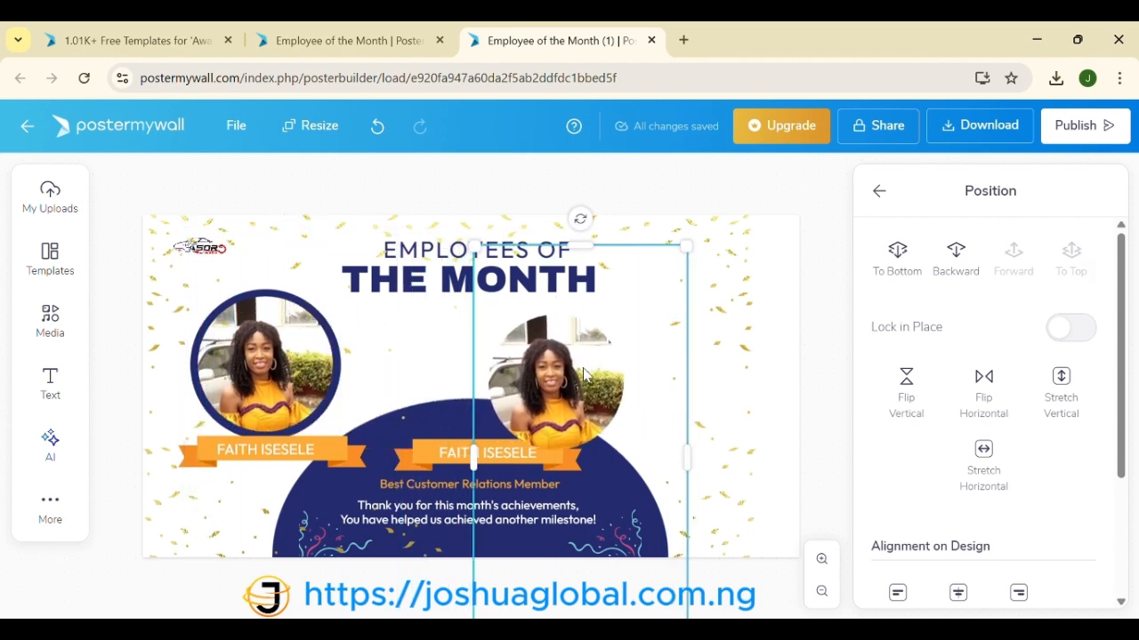
click(335, 342)
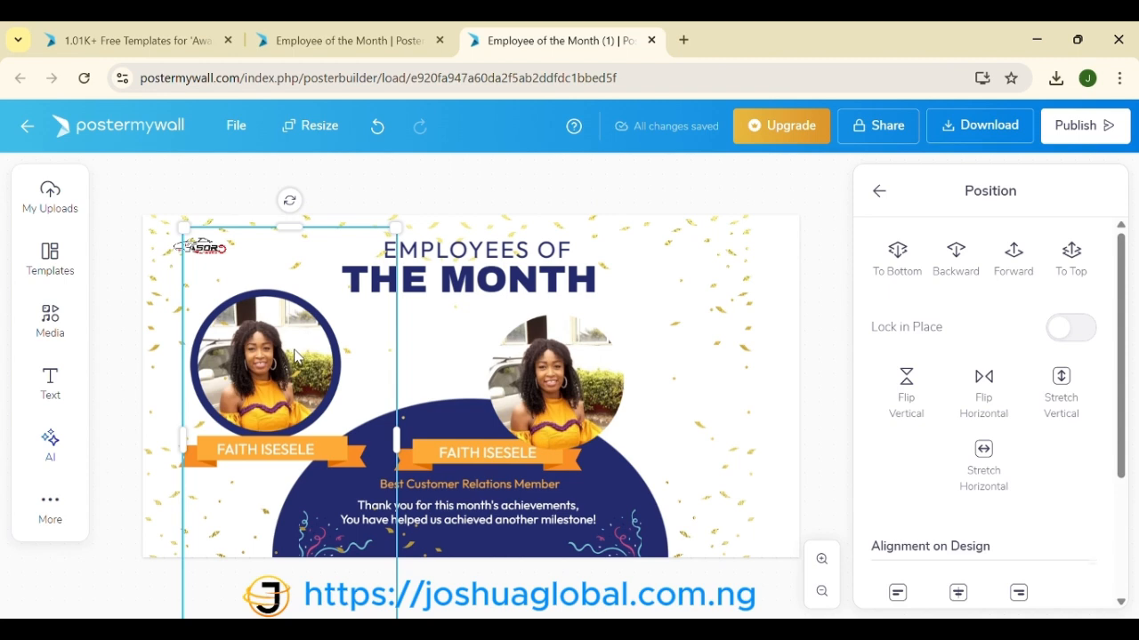
drag(296, 355, 396, 358)
Step: Duplicate the navy circle onto the right side and return the left photo into its circle
click(237, 369)
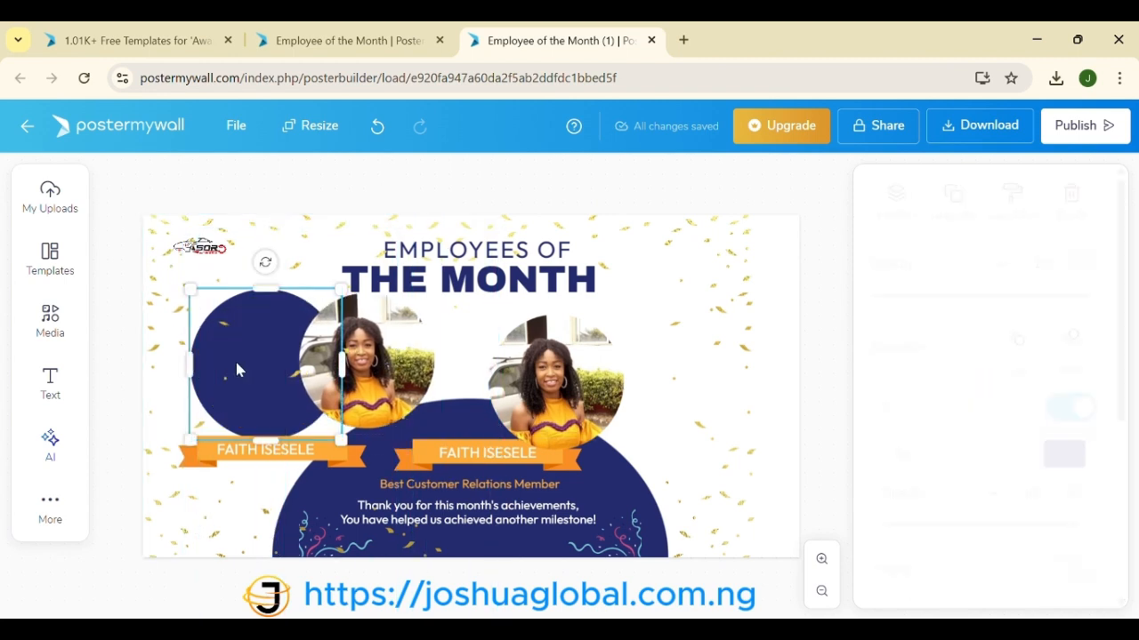
key(ctrl+d)
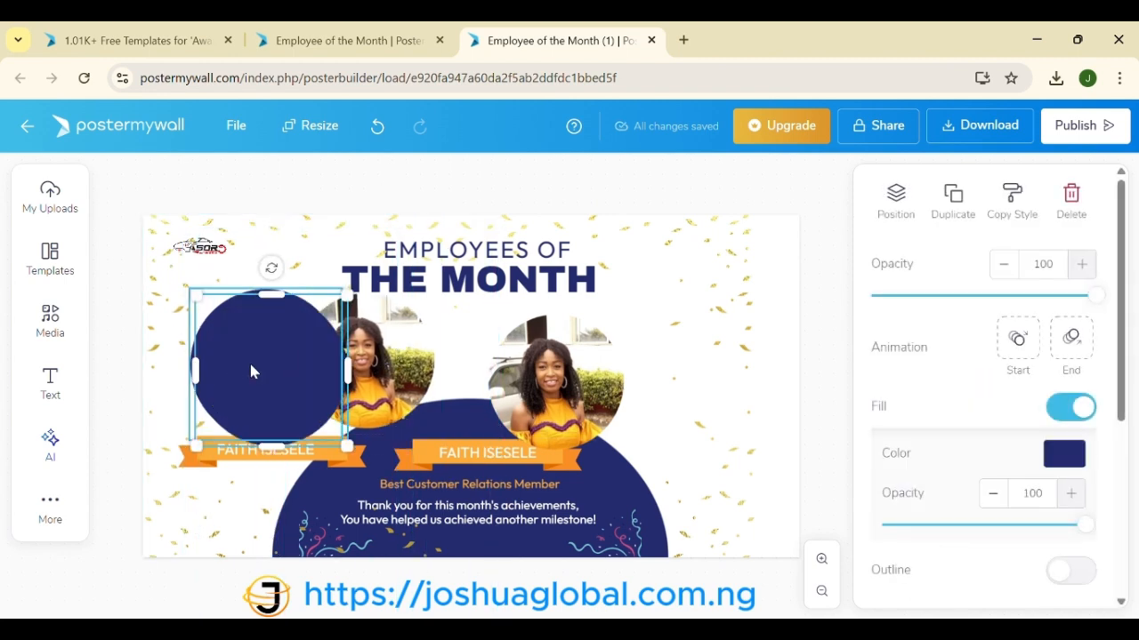
drag(252, 372, 632, 374)
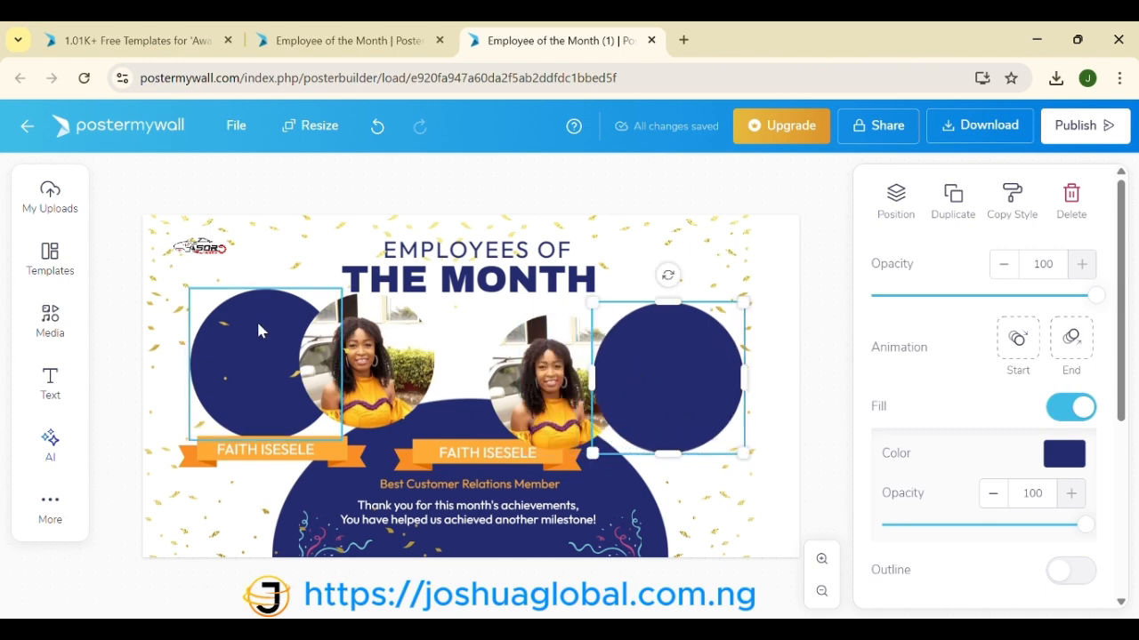
click(363, 351)
drag(354, 347, 260, 345)
Step: Put the right photo on the new navy circle, sending the circle behind and centring the photo
click(569, 402)
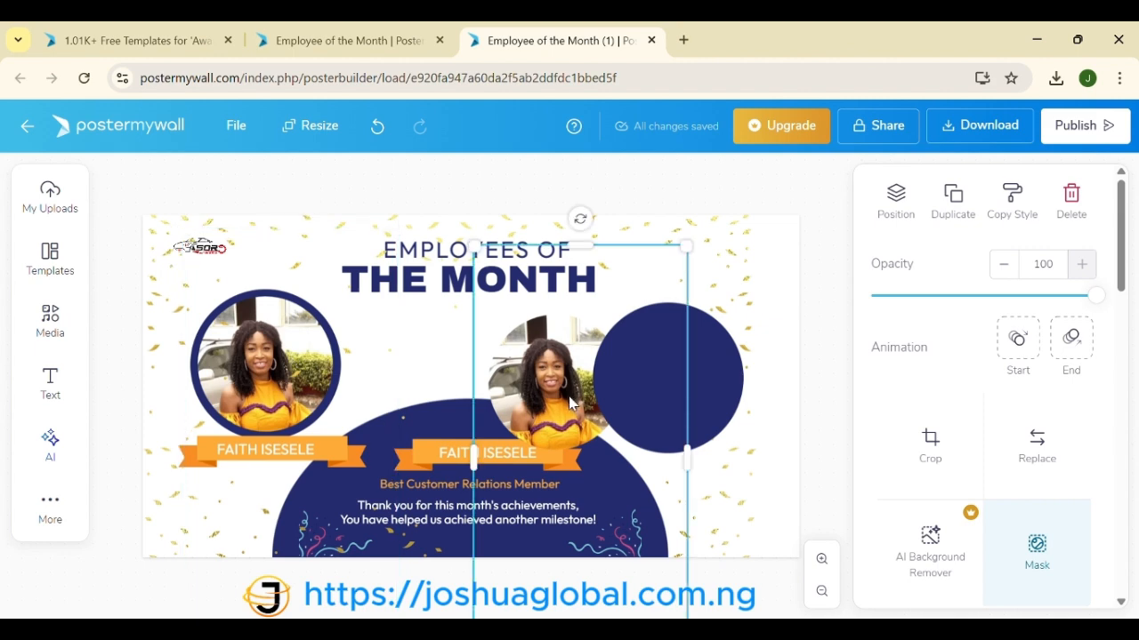
drag(569, 402, 648, 389)
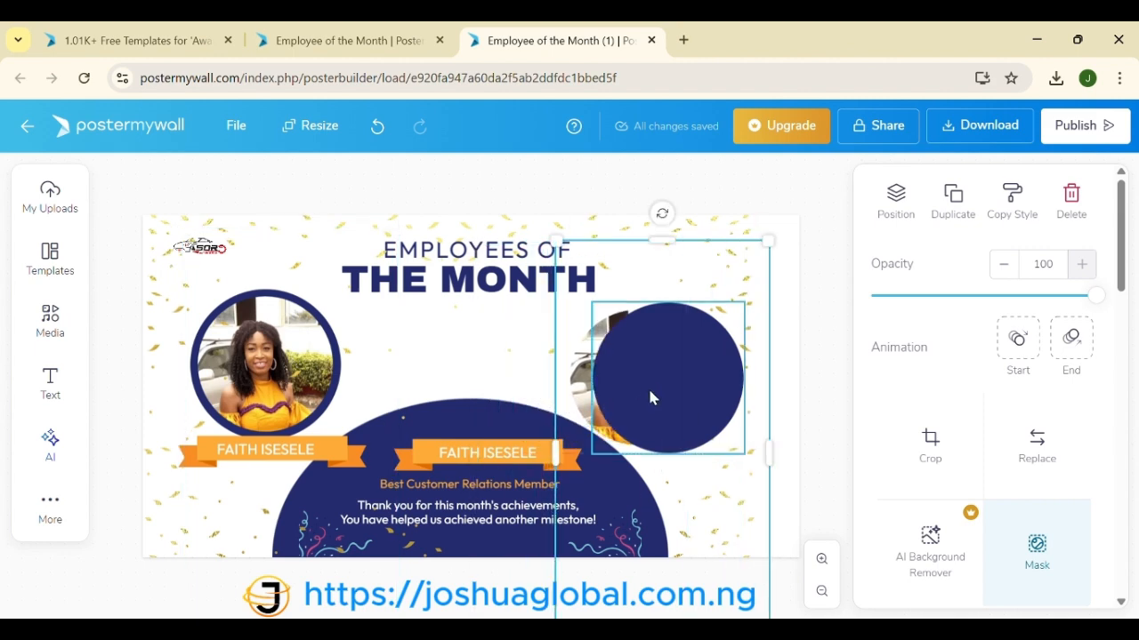
click(649, 392)
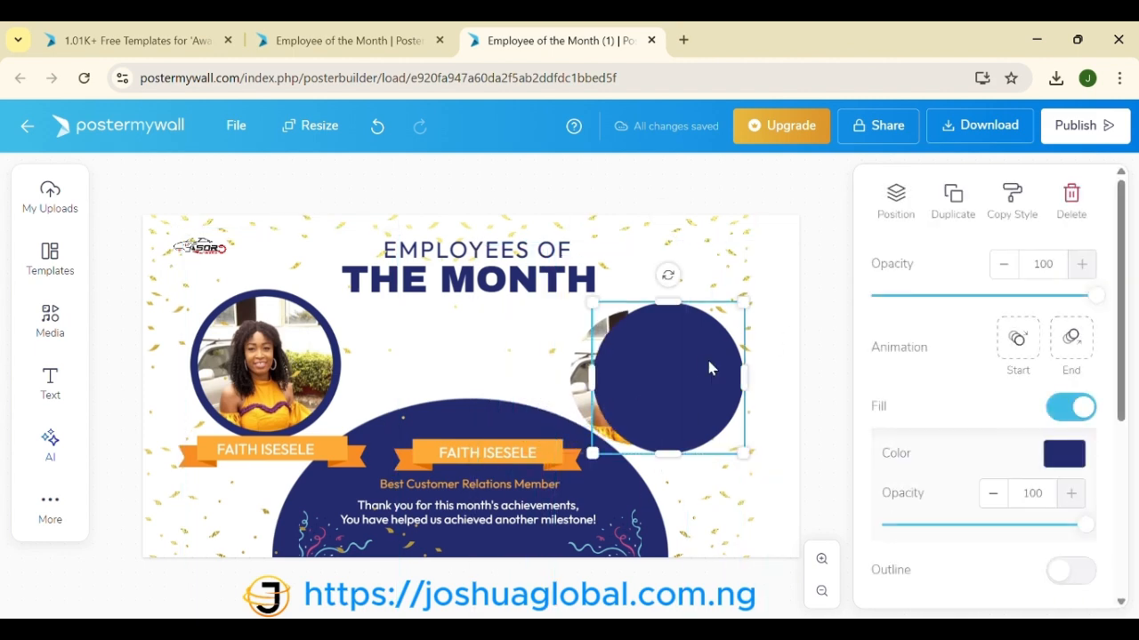
click(898, 208)
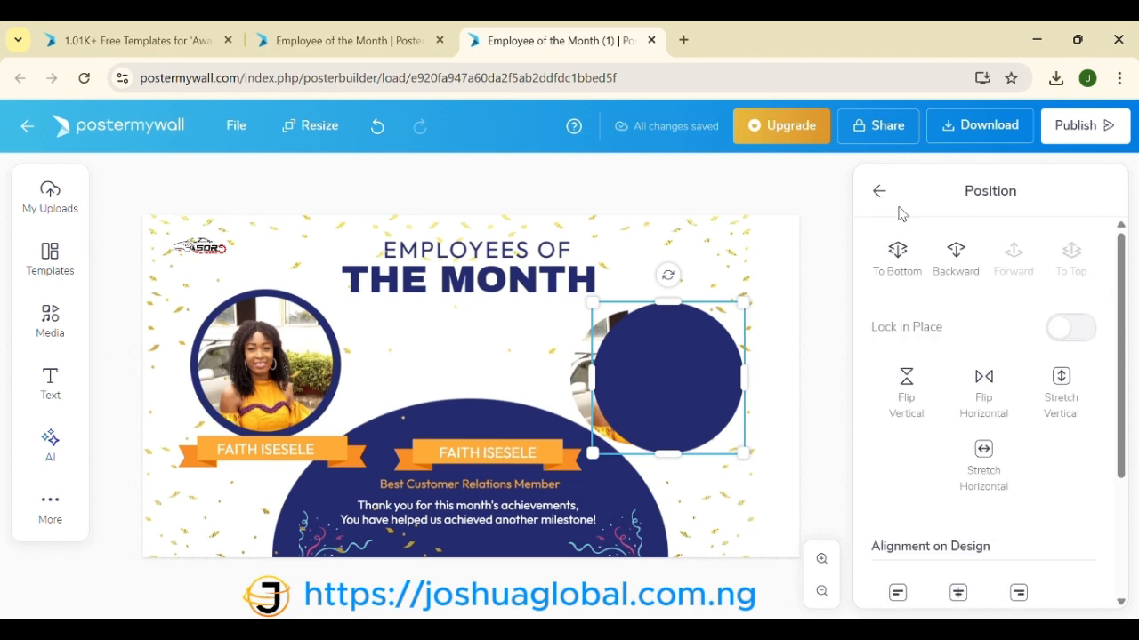
click(956, 264)
click(678, 377)
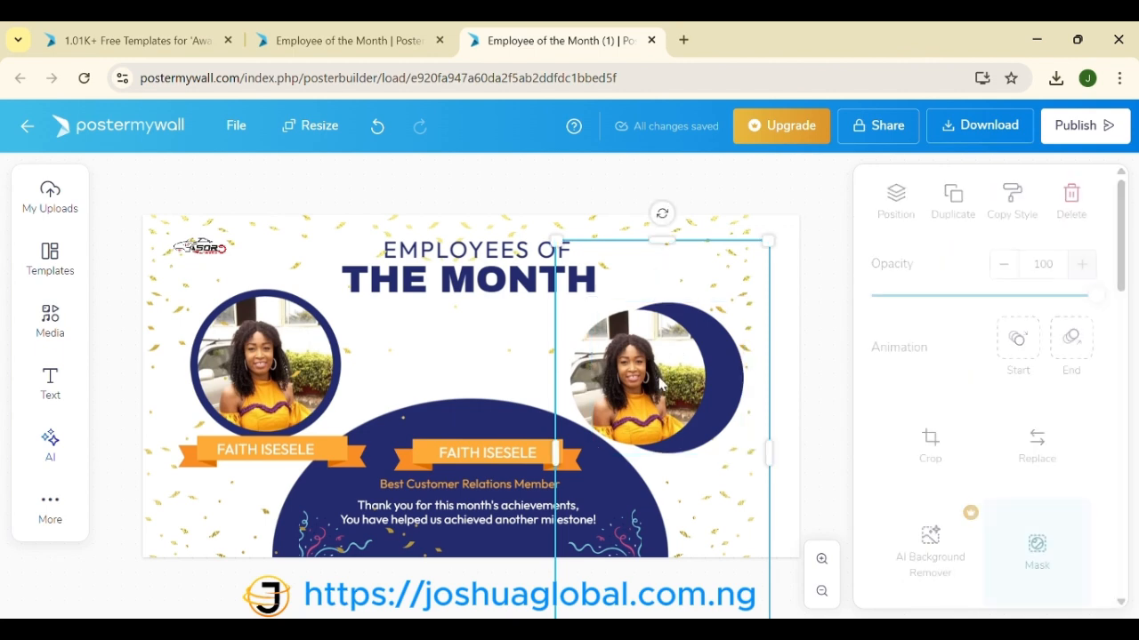
drag(679, 377, 688, 377)
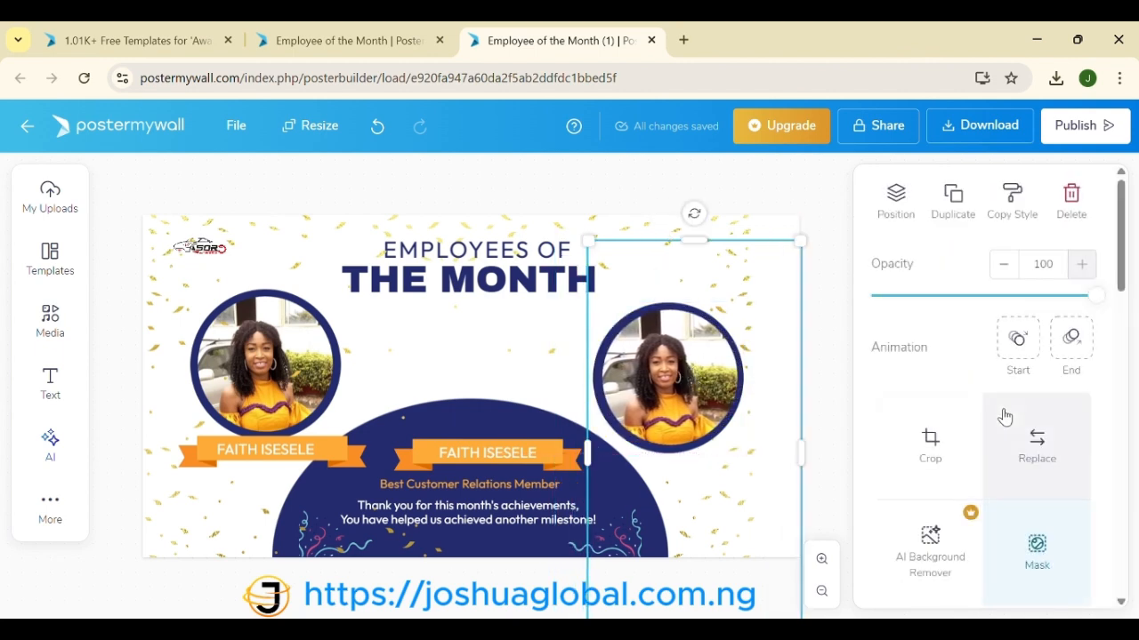
Step: Replace the right photo with the man's photo from My Uploads
click(1034, 454)
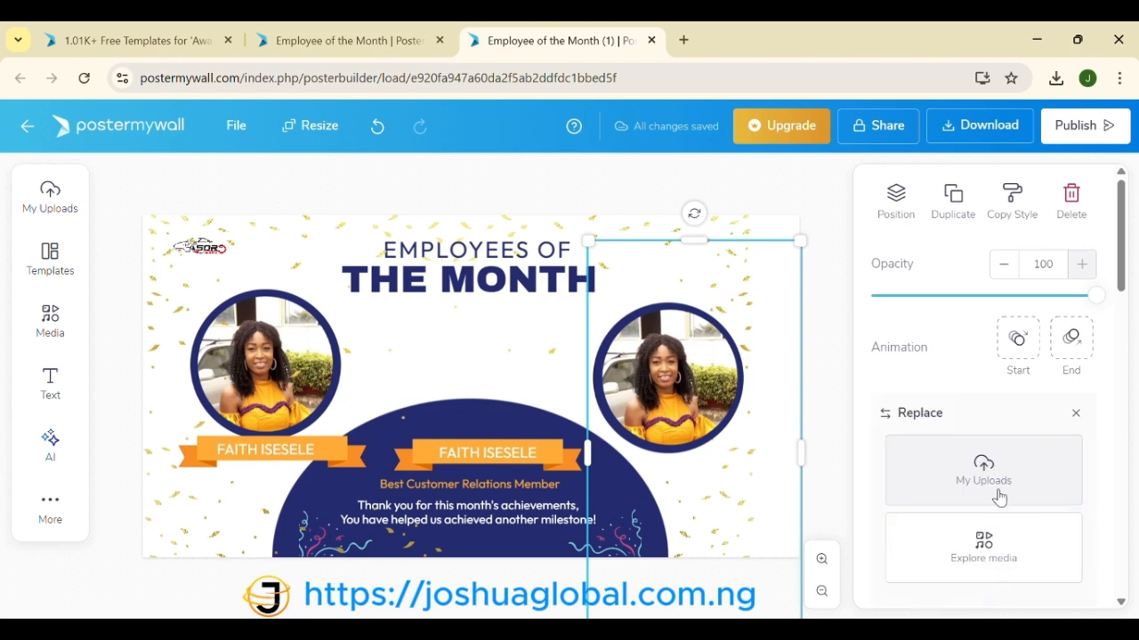
click(990, 457)
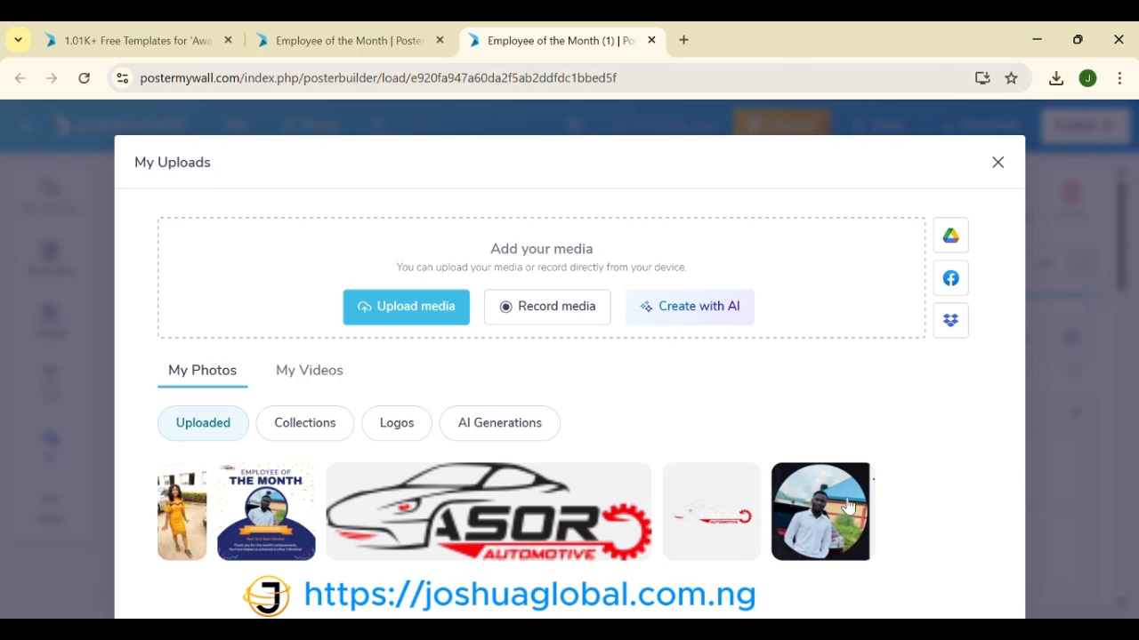
click(840, 525)
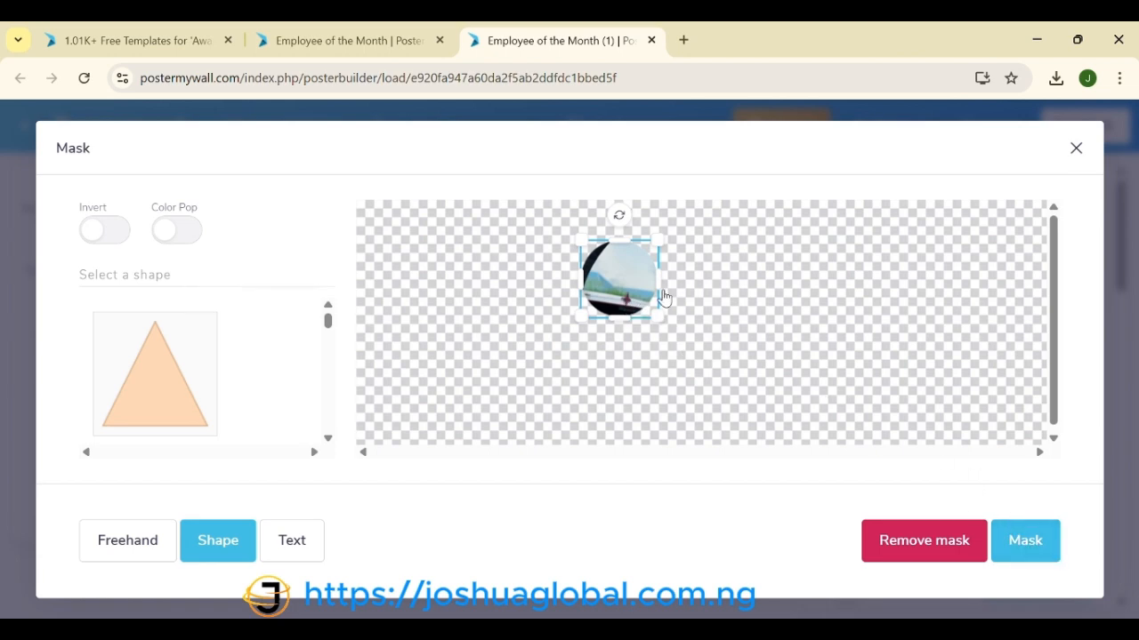
Step: Remove the old mask and apply a circle mask to the man's photo
click(942, 554)
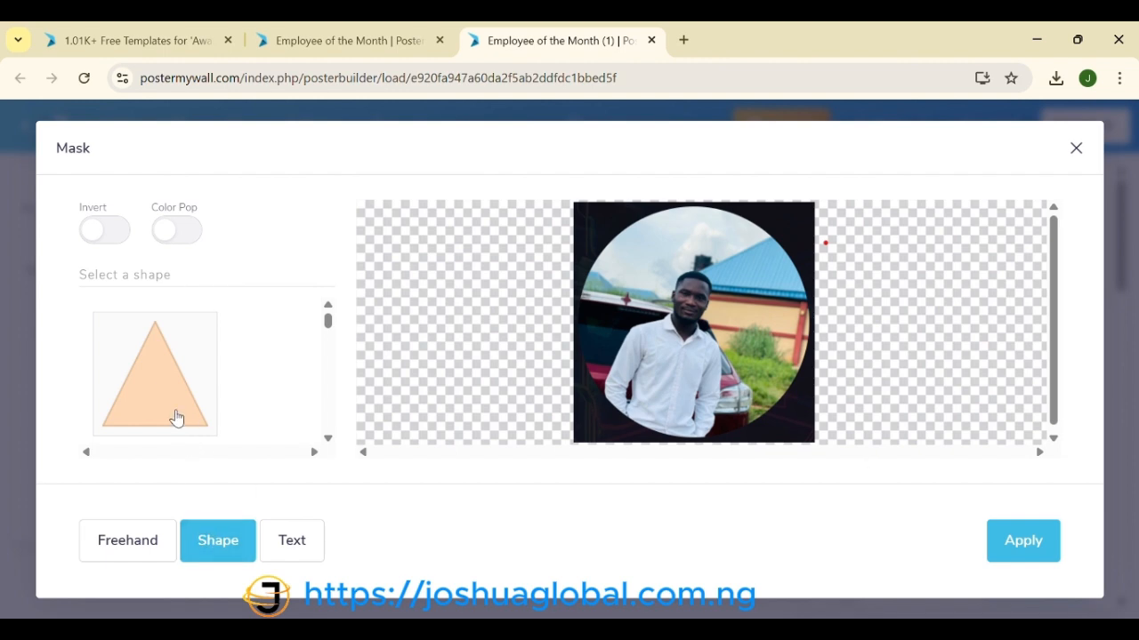
scroll(178, 416, down, 3)
scroll(175, 412, down, 2)
scroll(175, 408, up, 1)
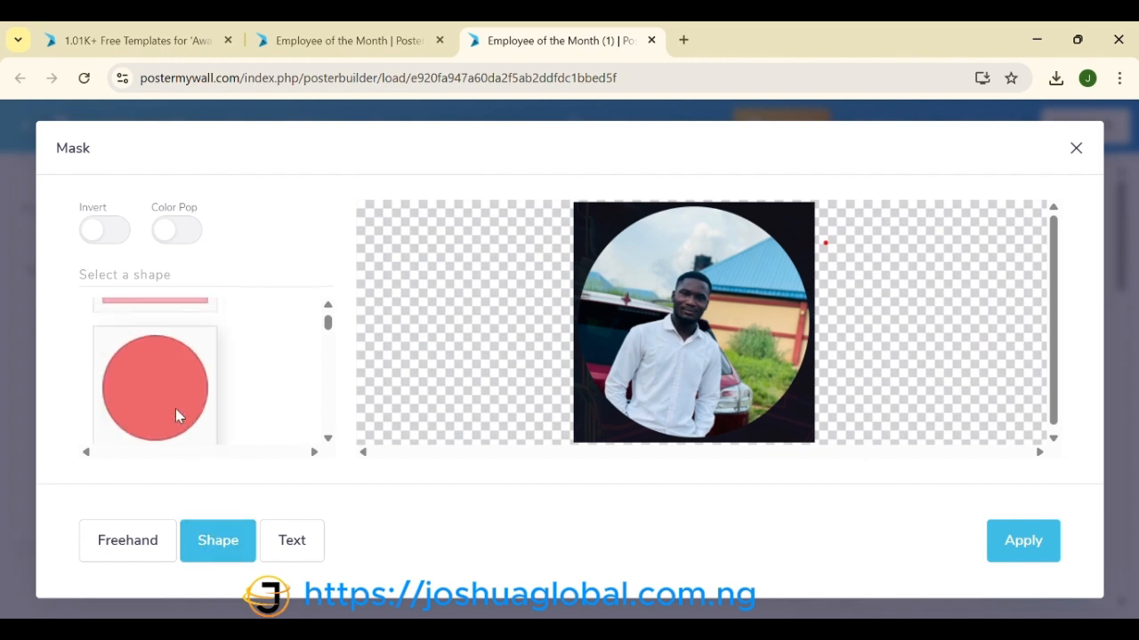
click(175, 408)
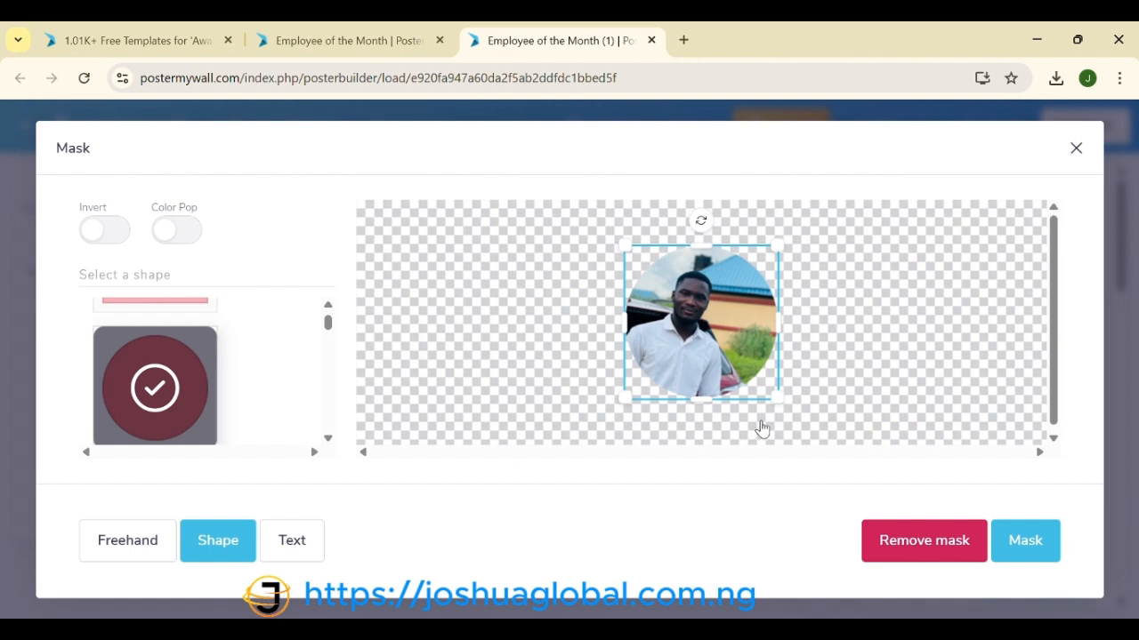
click(1025, 544)
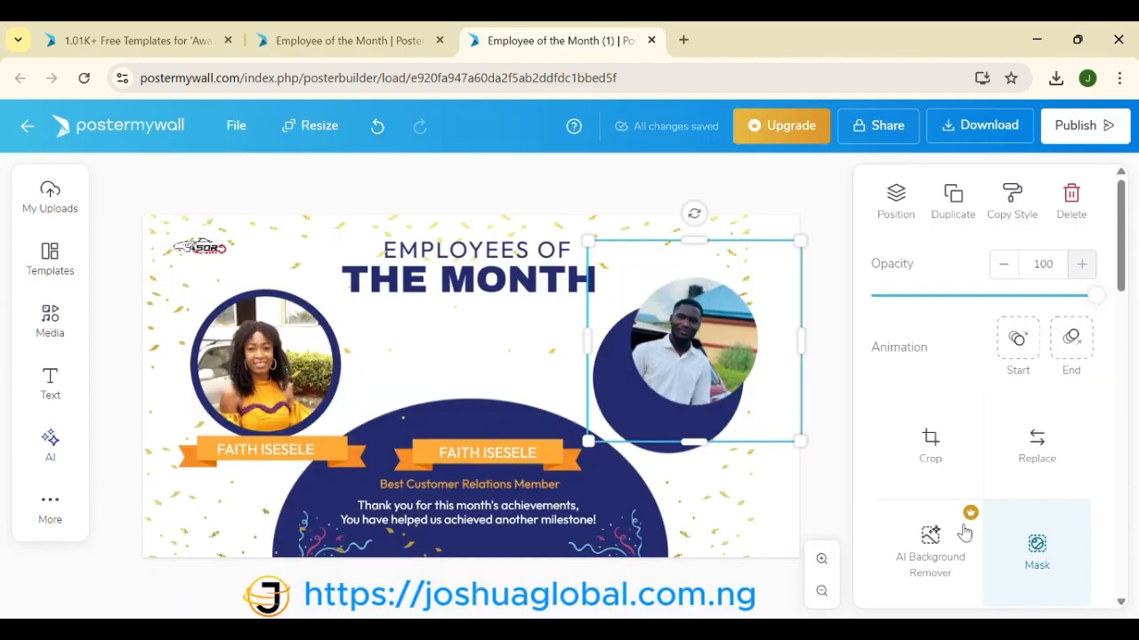
Step: Move the man's masked photo into the right navy ring, enlarge it and centre it
drag(710, 363, 689, 387)
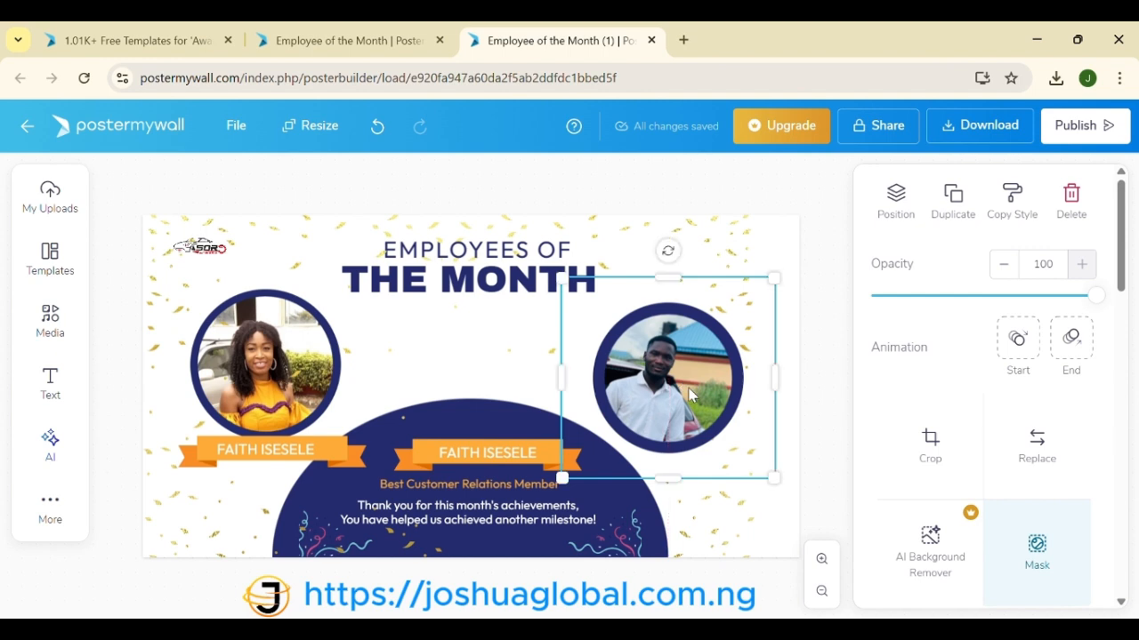
drag(776, 479, 787, 487)
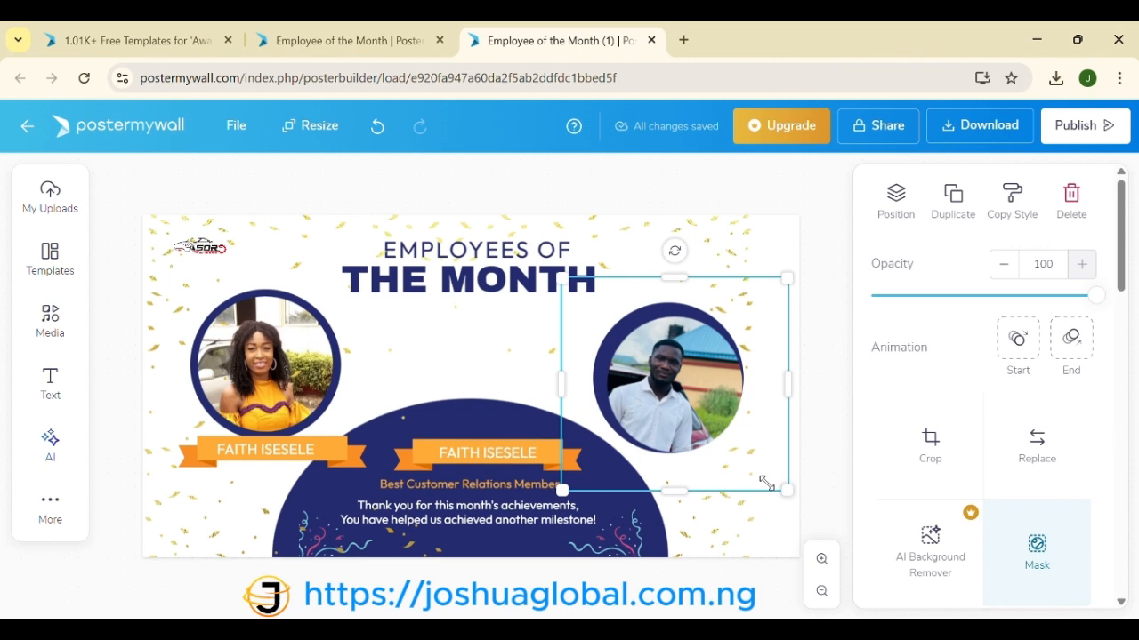
drag(668, 394, 660, 387)
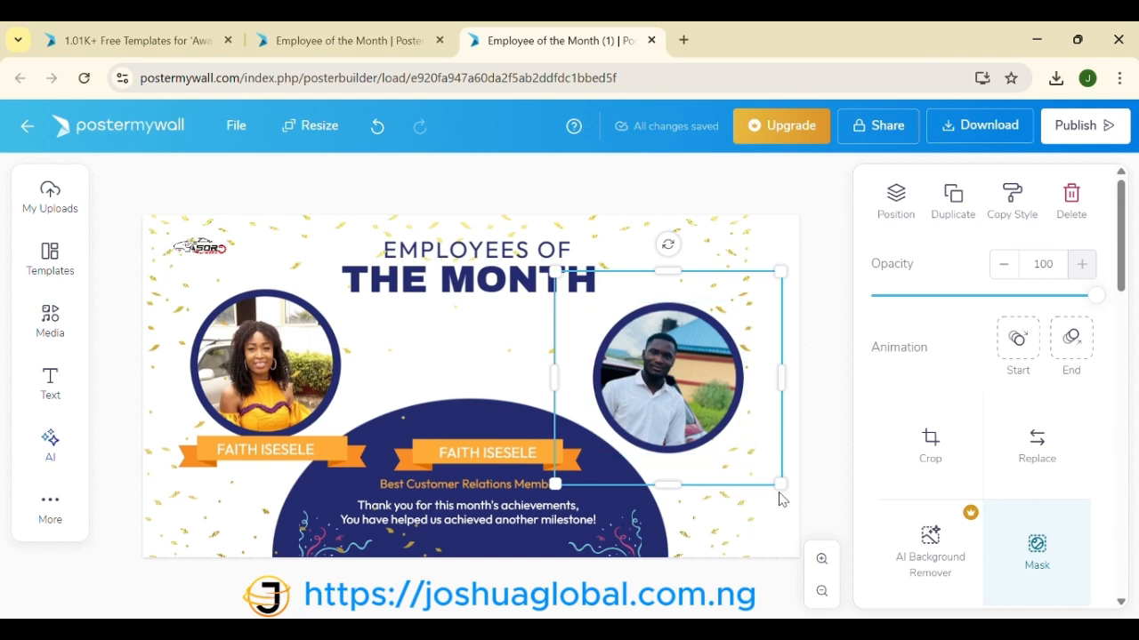
click(399, 347)
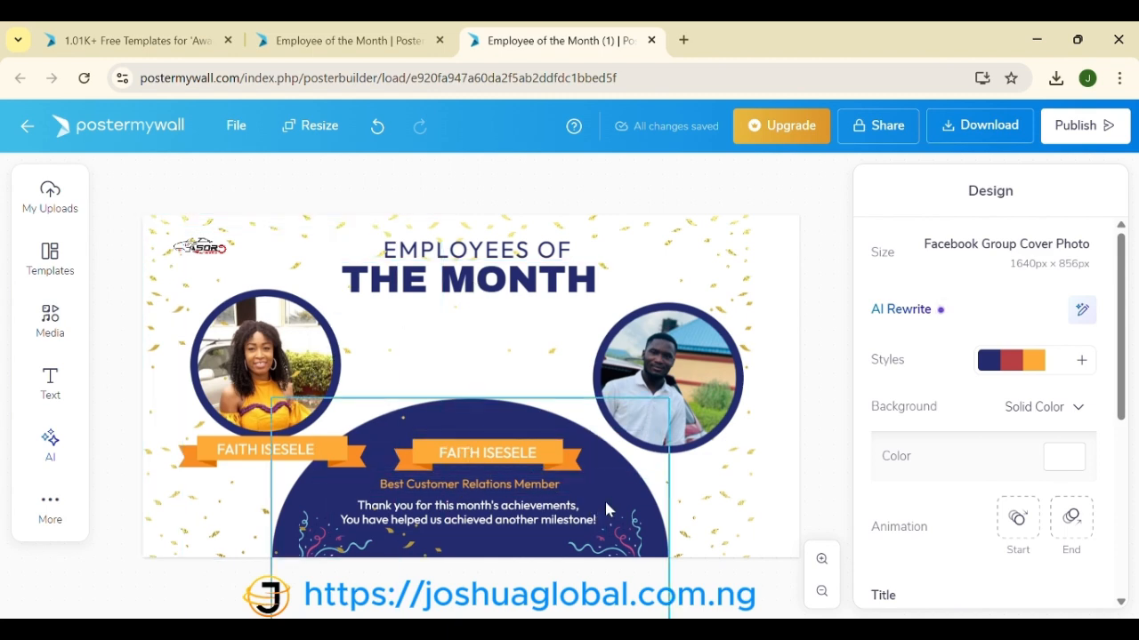
Step: Stretch the navy arc across the full cover width and push the right confetti background to the right edge
click(614, 475)
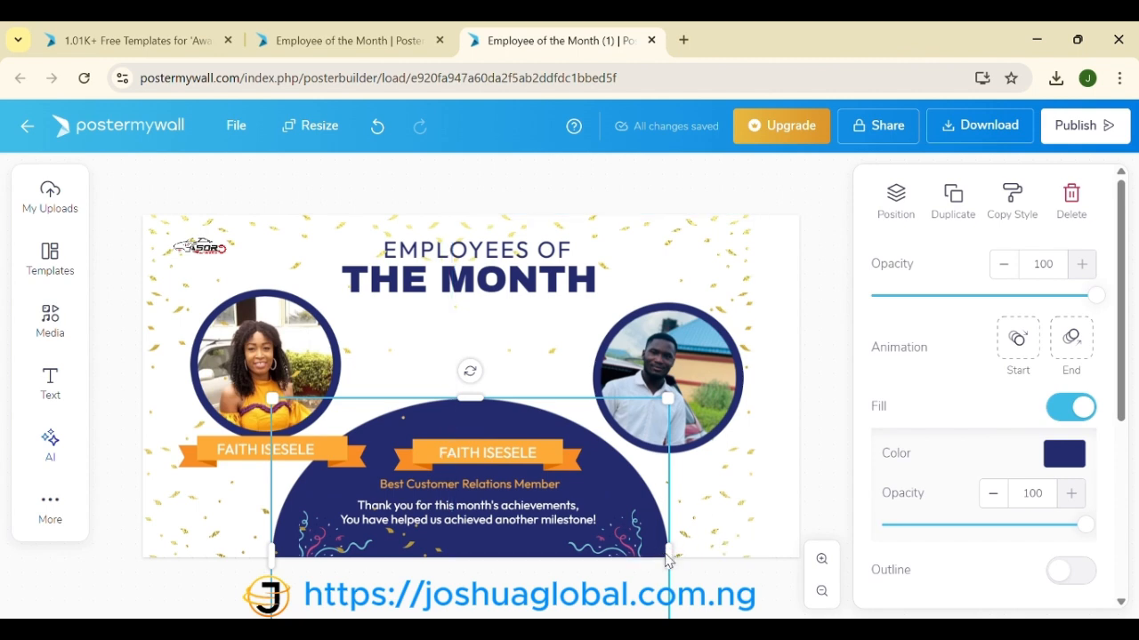
drag(669, 553, 747, 545)
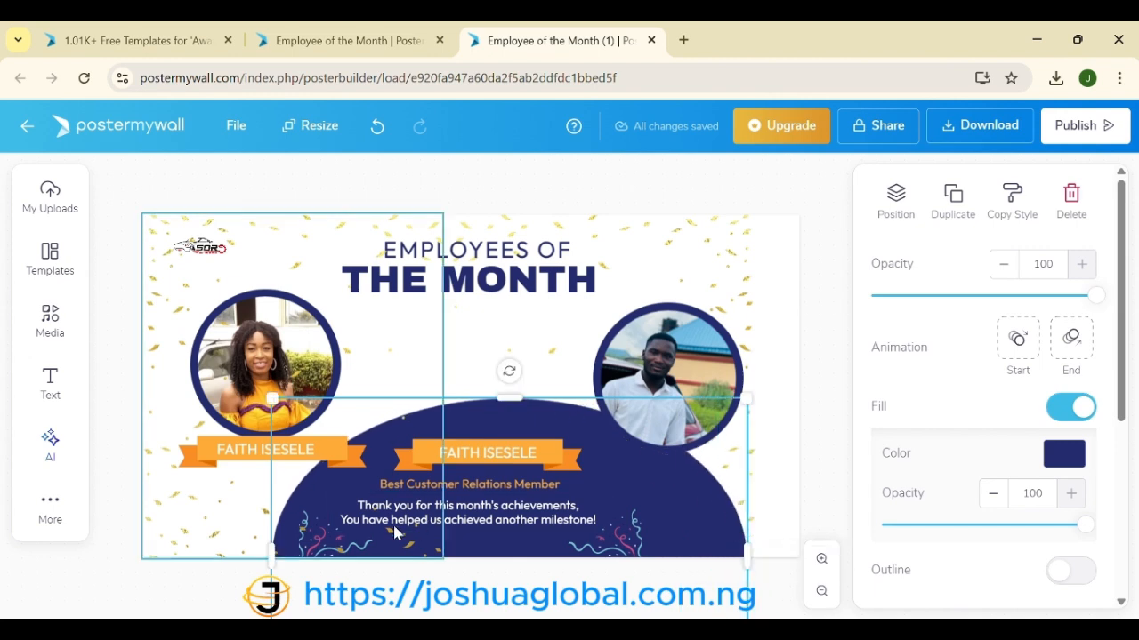
drag(272, 552, 143, 569)
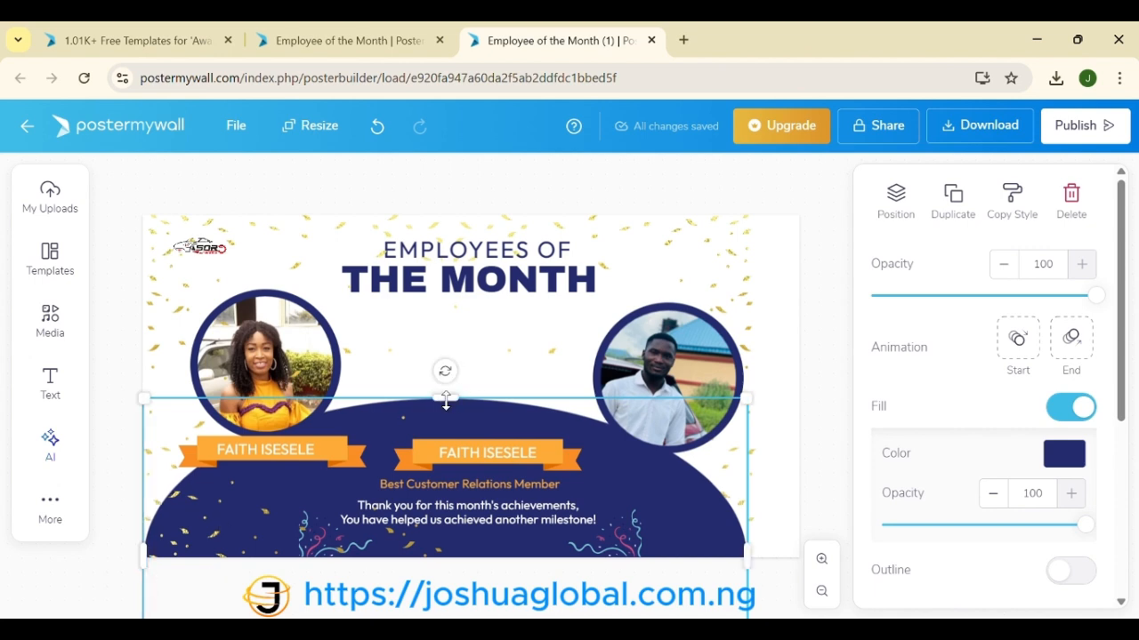
drag(446, 402, 452, 429)
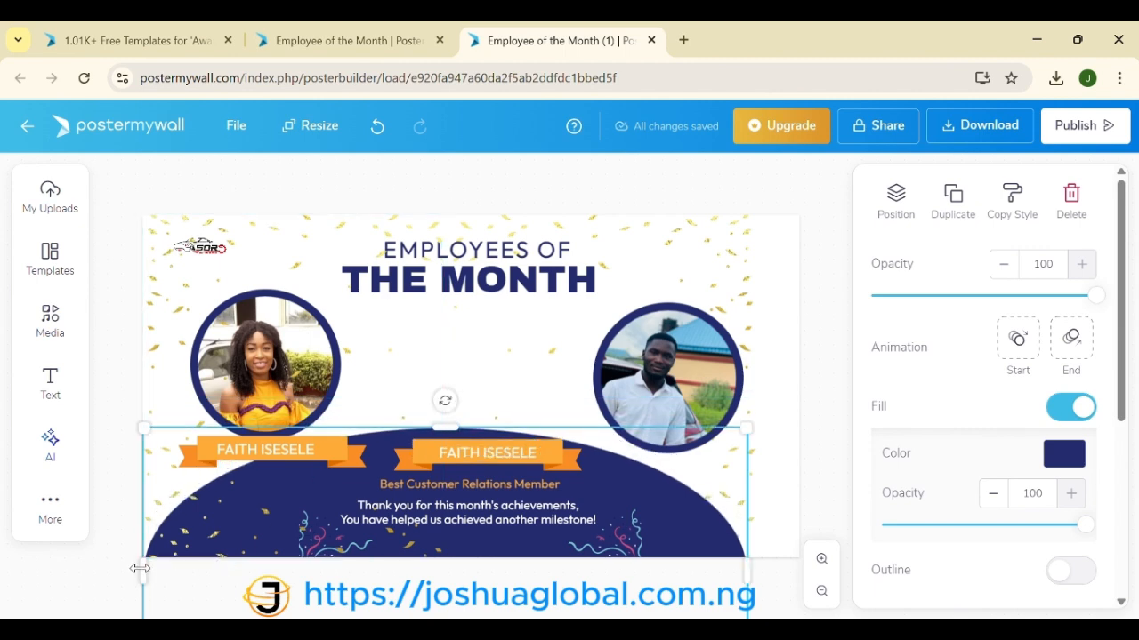
drag(140, 568, 103, 574)
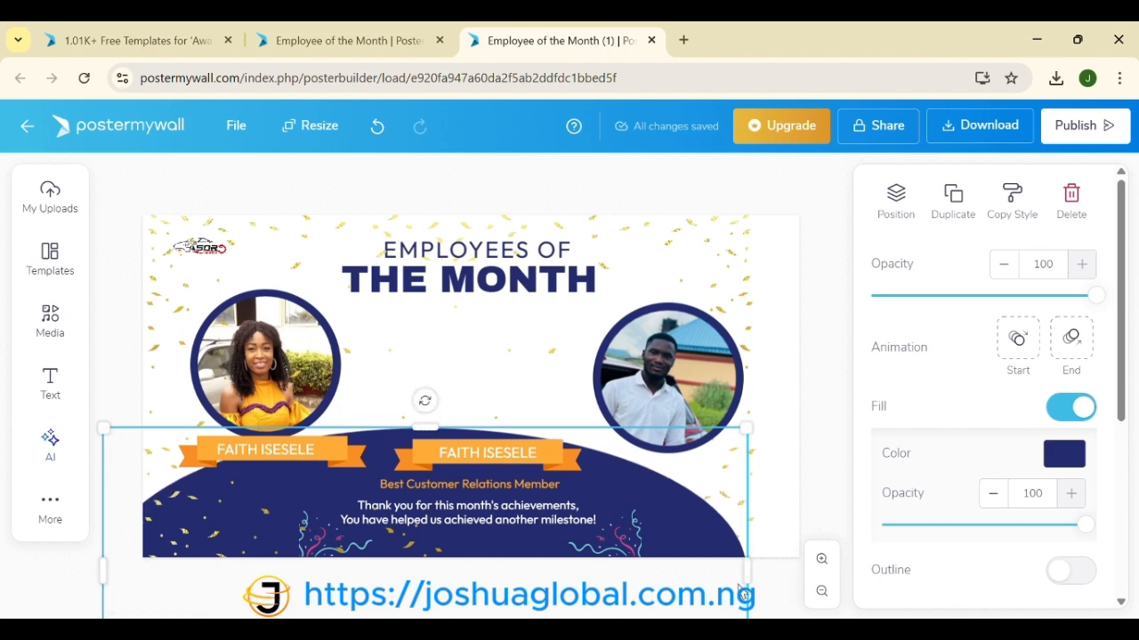
drag(746, 571, 836, 556)
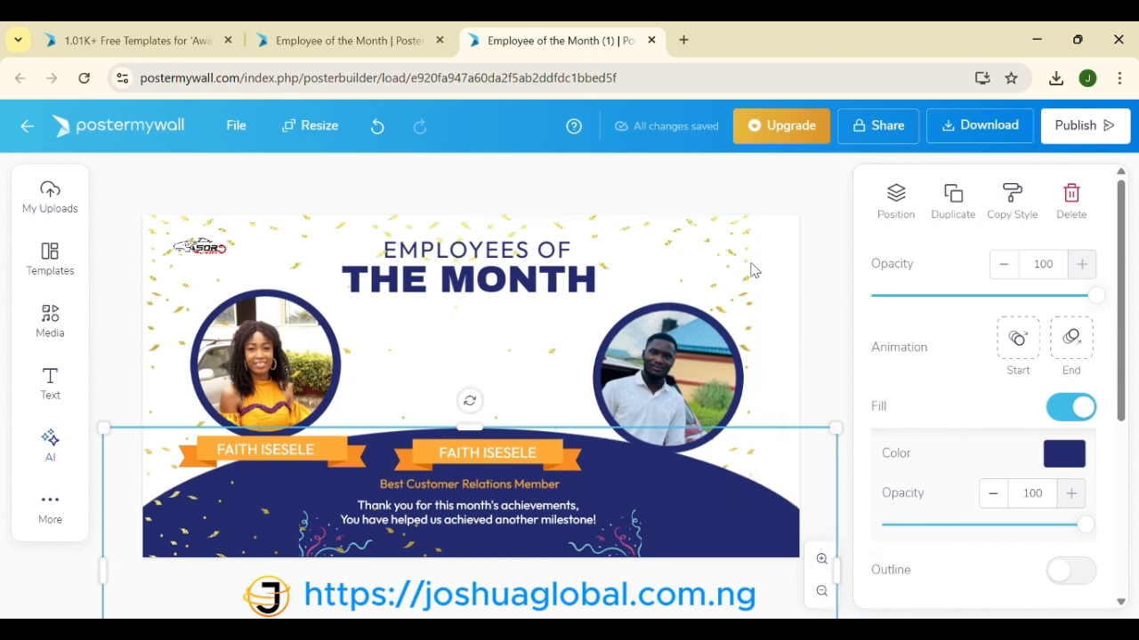
click(735, 274)
drag(735, 274, 778, 264)
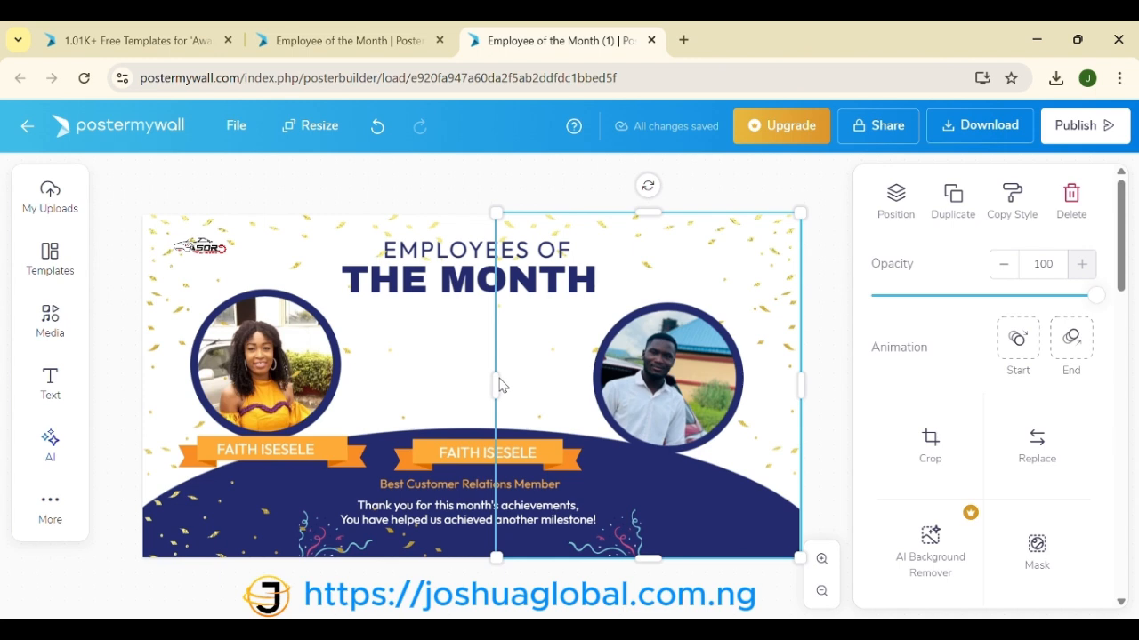
Step: Widen the right and left confetti backgrounds toward the centre so they meet
drag(495, 383, 472, 383)
click(436, 394)
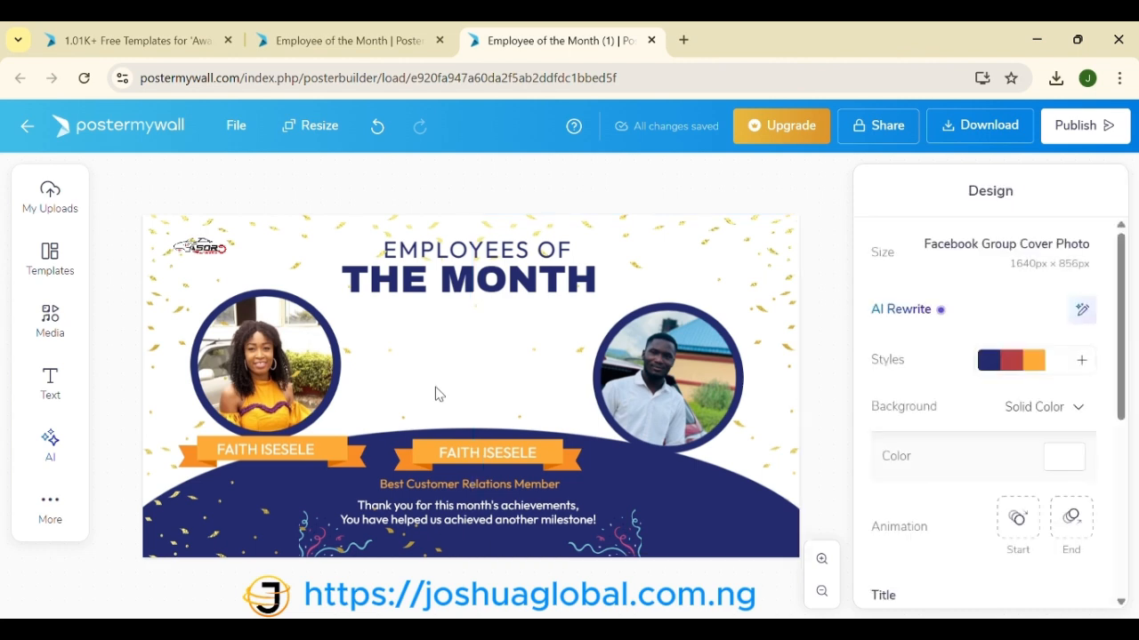
click(422, 231)
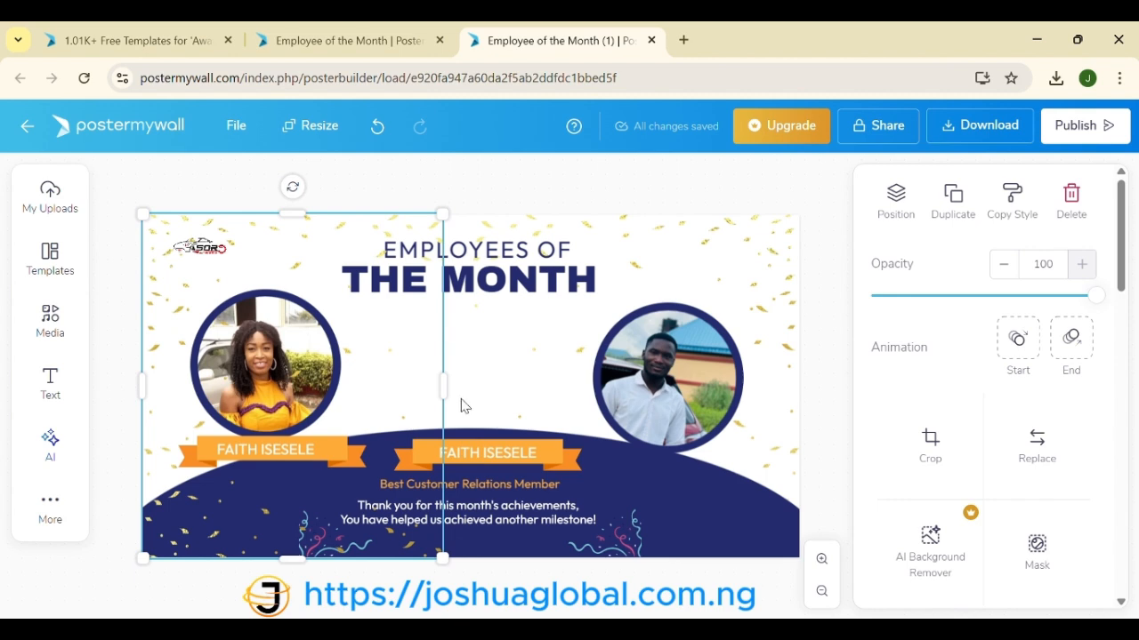
drag(442, 383, 466, 376)
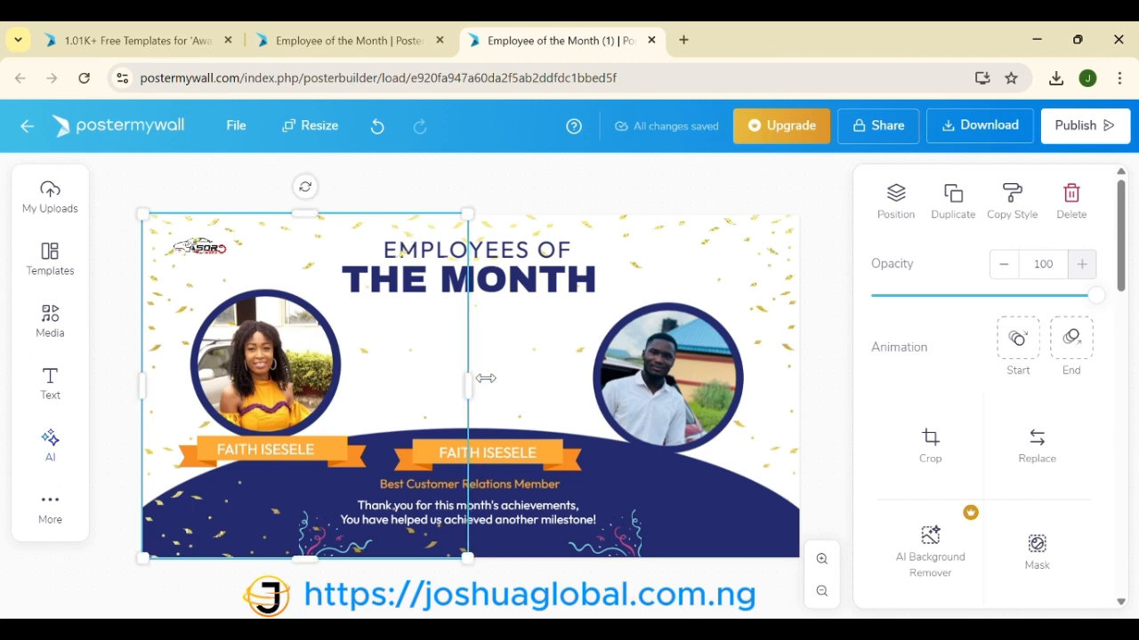
Step: Bring the right confetti background forward one layer
click(782, 310)
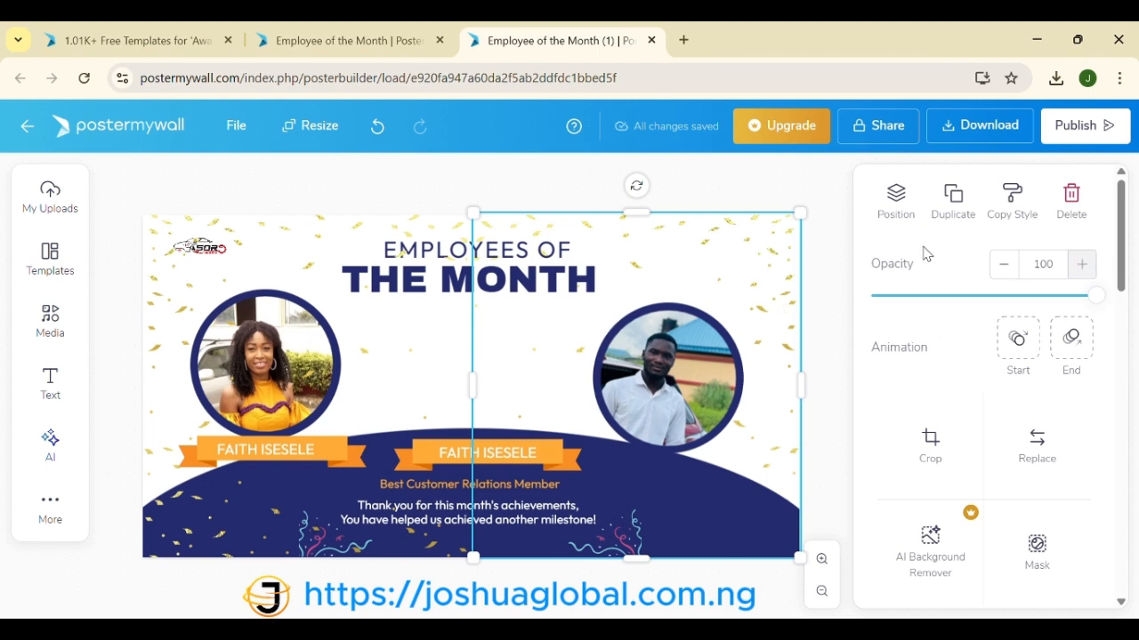
click(898, 192)
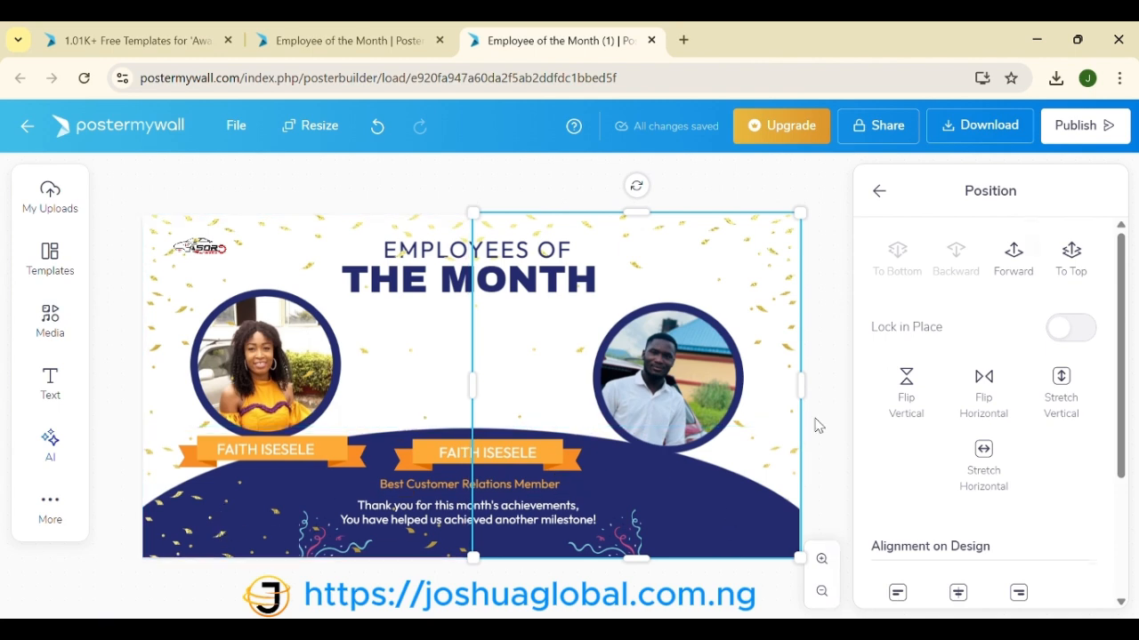
click(1013, 257)
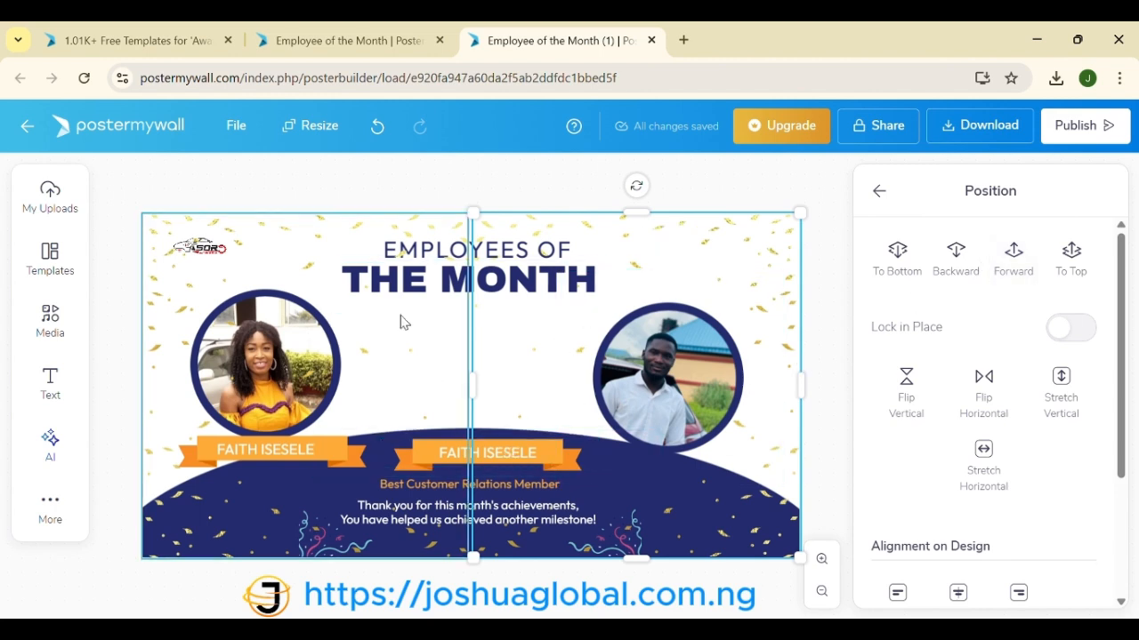
Step: Reposition the EMPLOYEES OF and THE MONTH title lines slightly
click(489, 250)
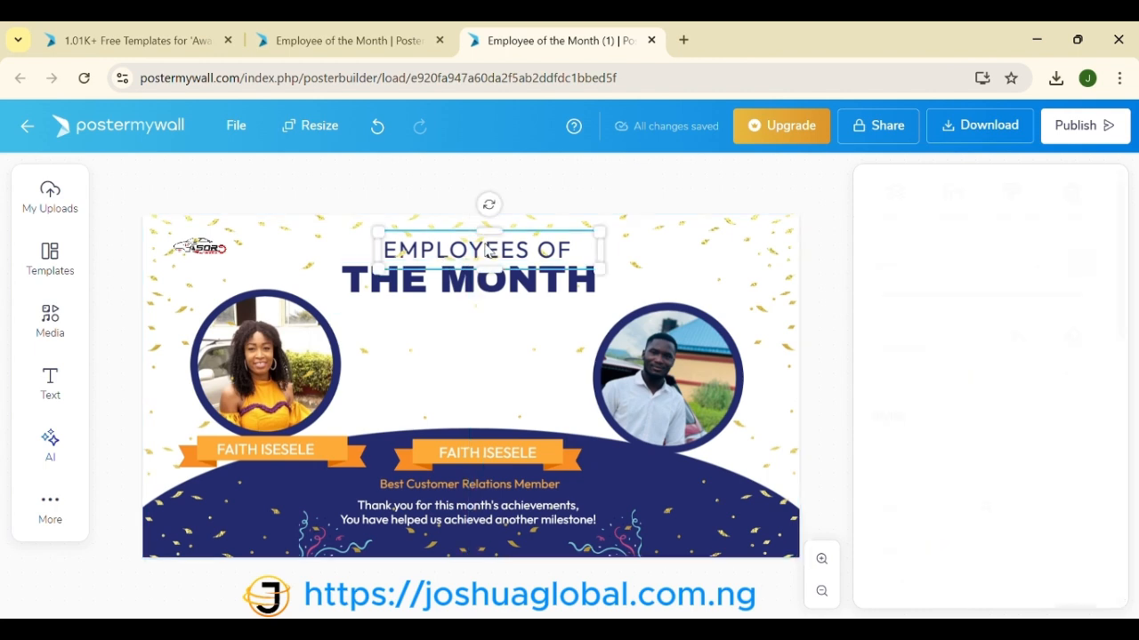
drag(489, 249, 484, 240)
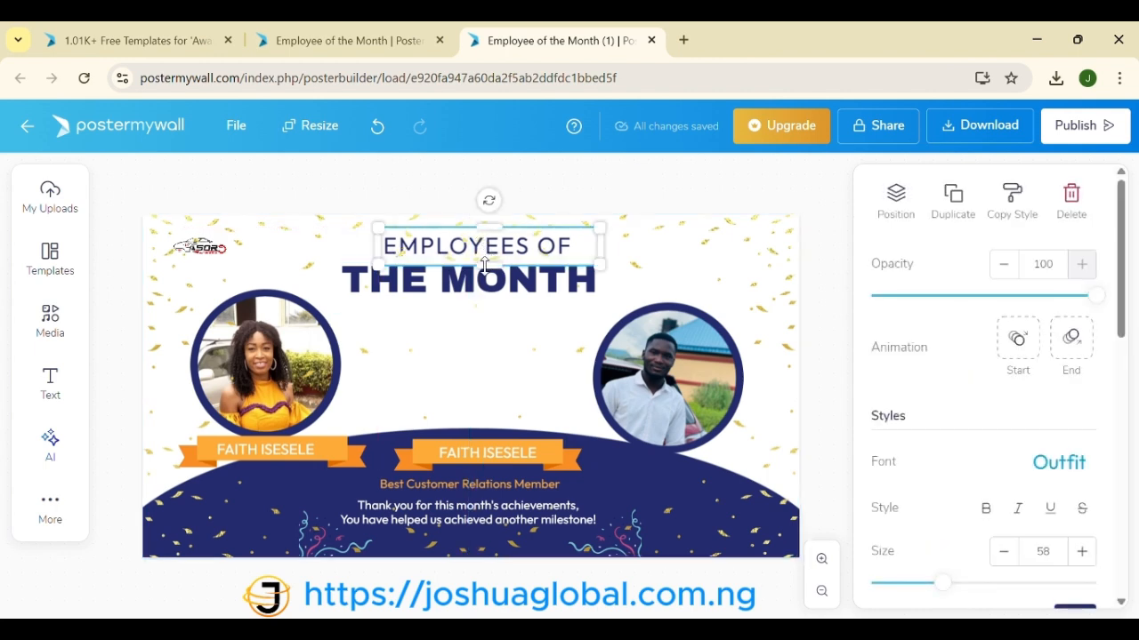
click(488, 279)
drag(488, 278, 487, 283)
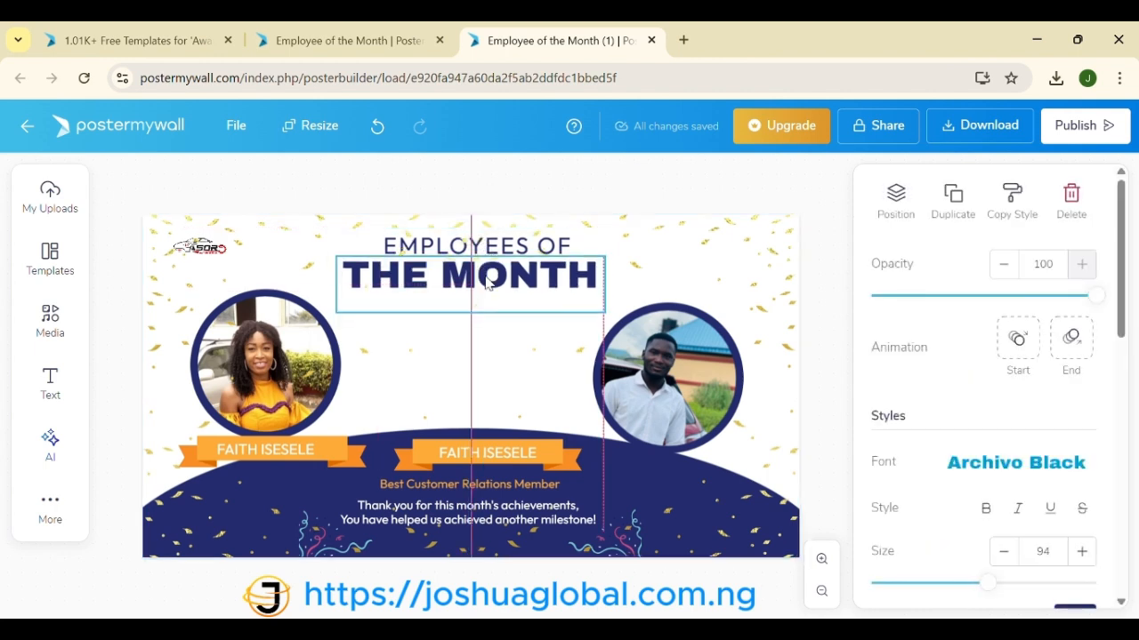
Step: Shrink the woman's photo and shift it right toward the centre
click(368, 339)
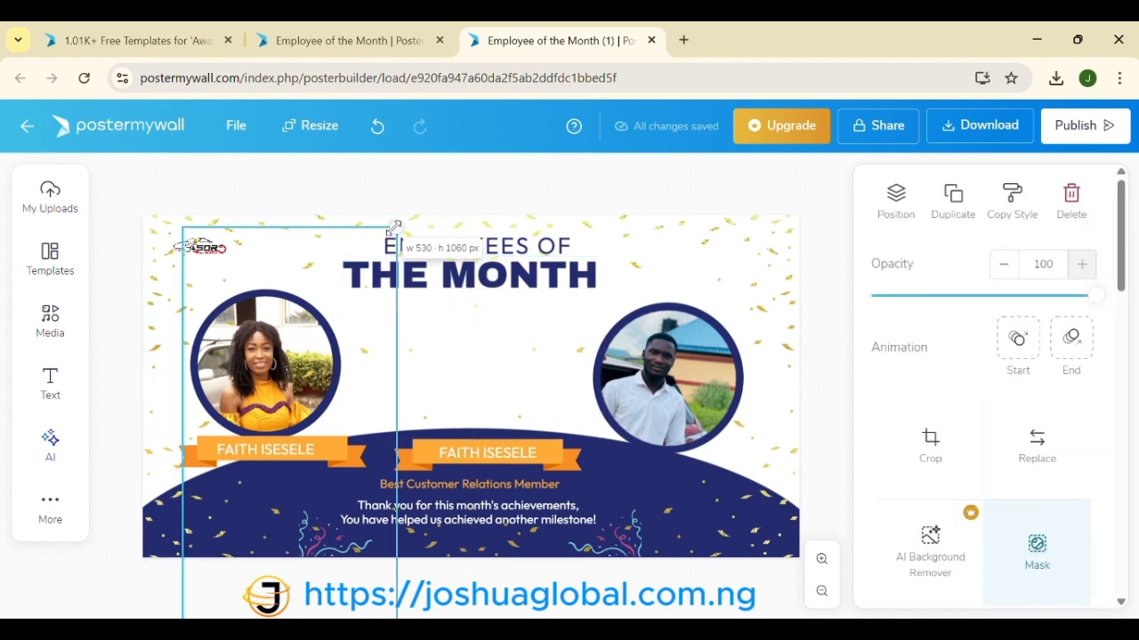
drag(395, 229, 385, 250)
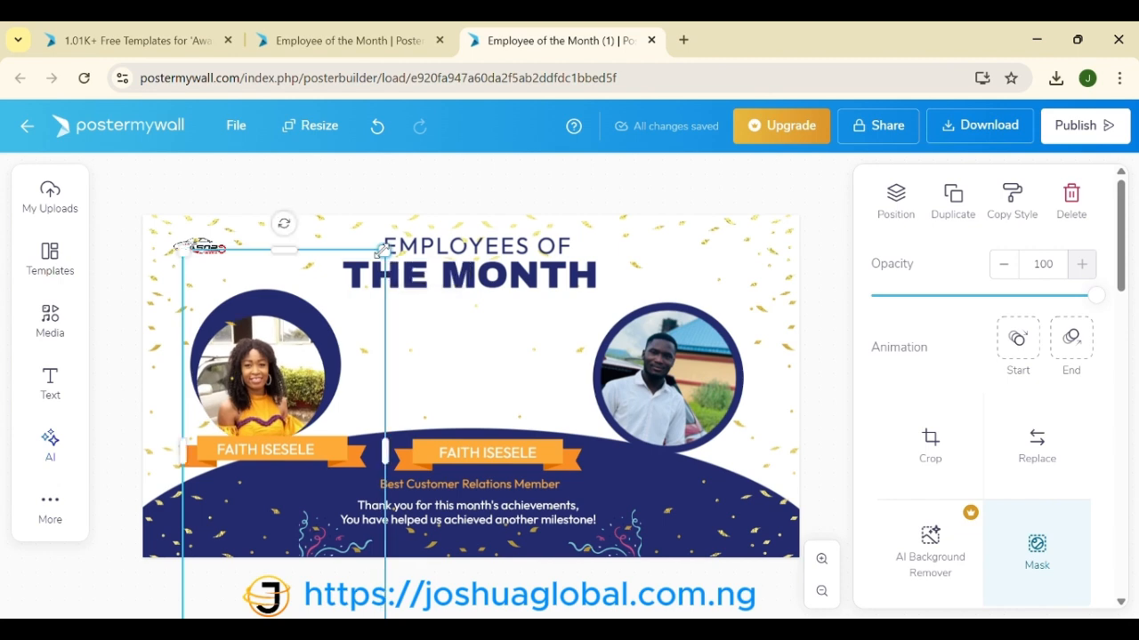
drag(311, 324, 404, 311)
Step: Move the left navy circle behind the woman's photo and shrink it to about 349 px
click(308, 331)
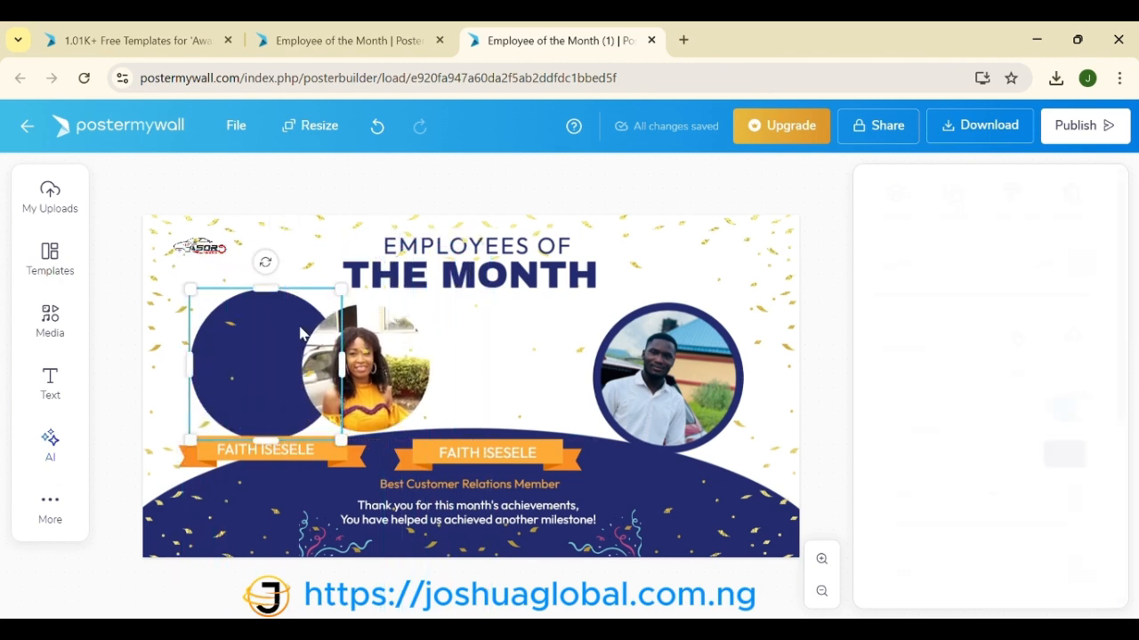
drag(317, 327, 398, 320)
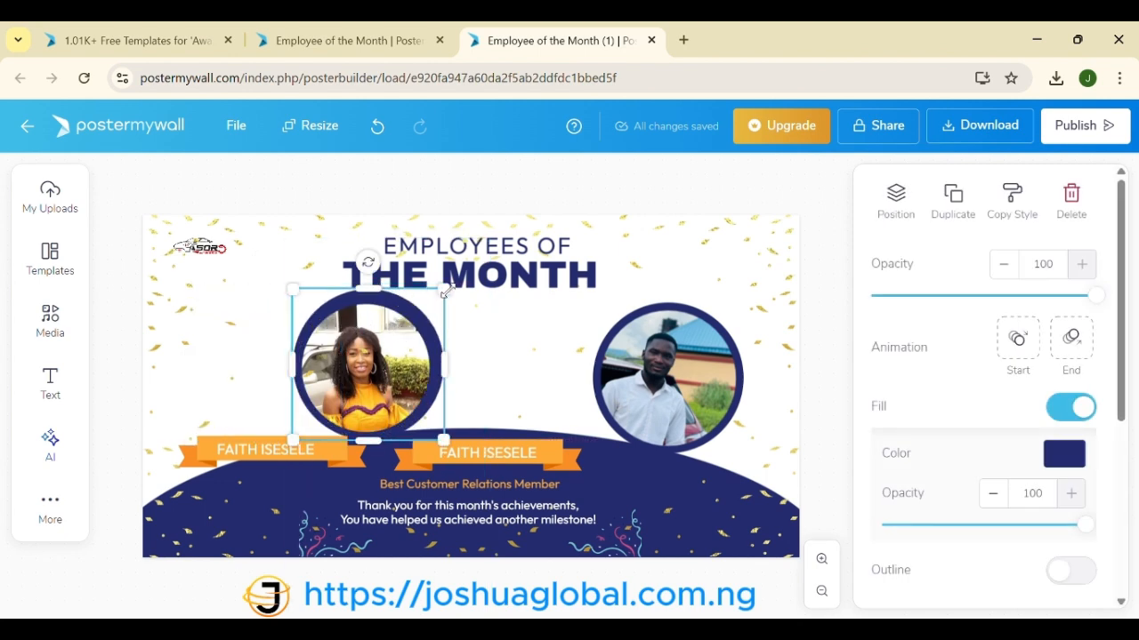
drag(444, 289, 436, 297)
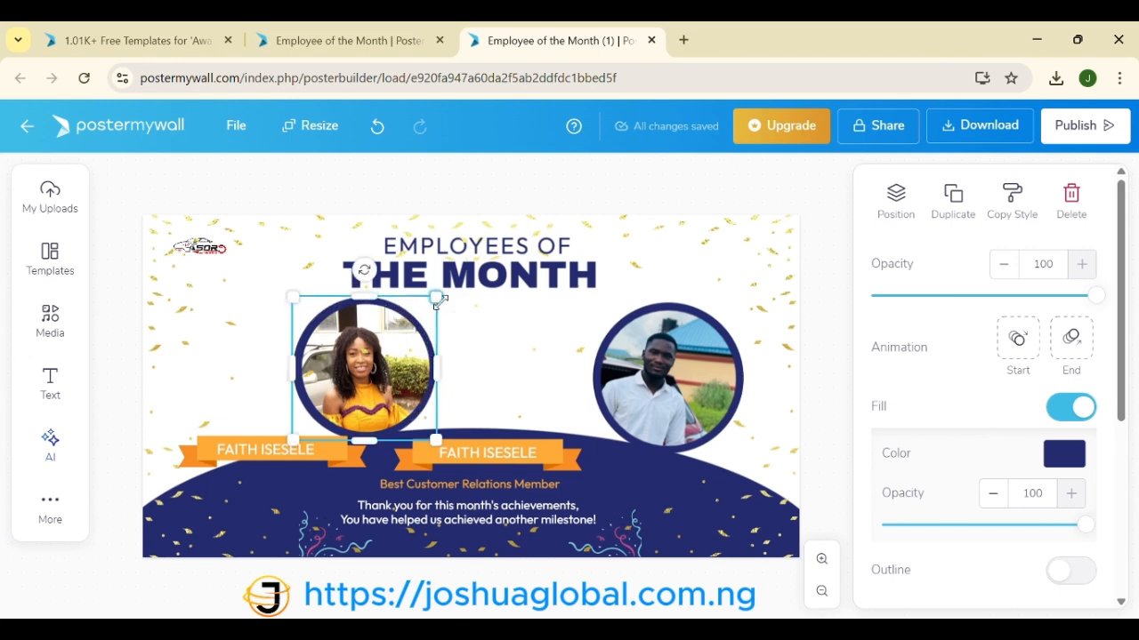
click(498, 386)
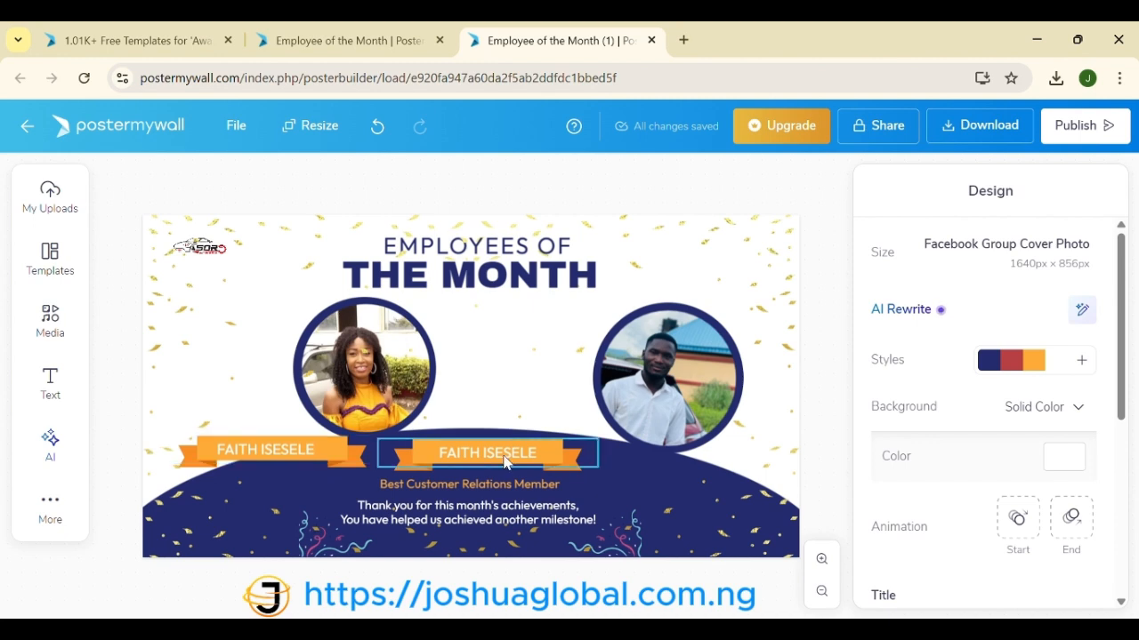
Step: Move the man's photo and its navy circle left toward the centre
click(676, 388)
drag(676, 389, 549, 377)
click(715, 367)
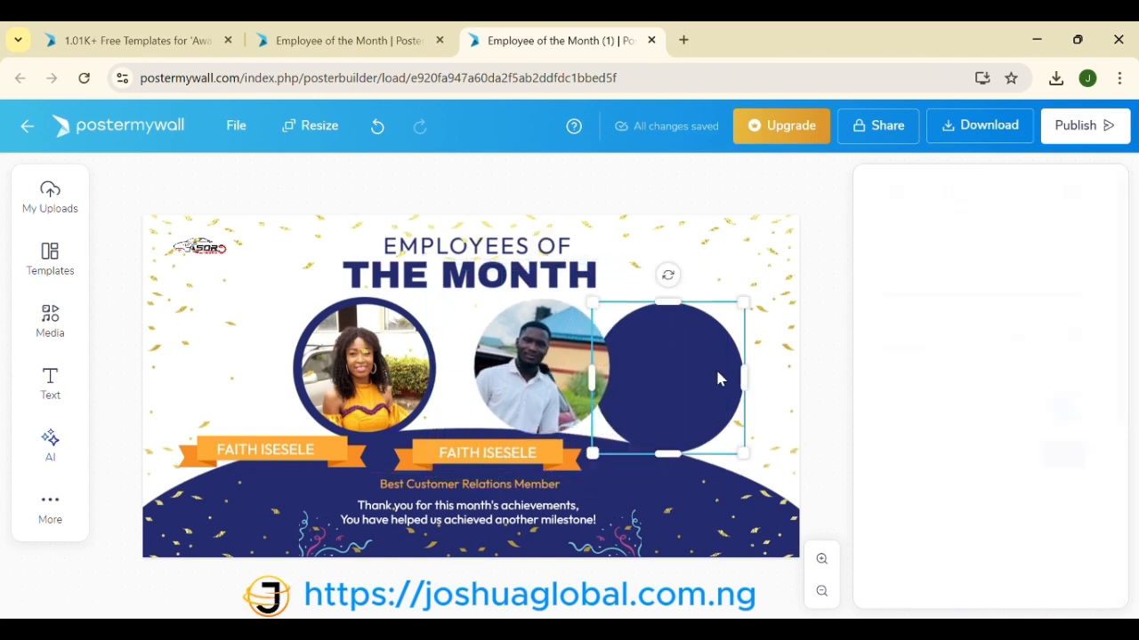
drag(700, 366, 589, 357)
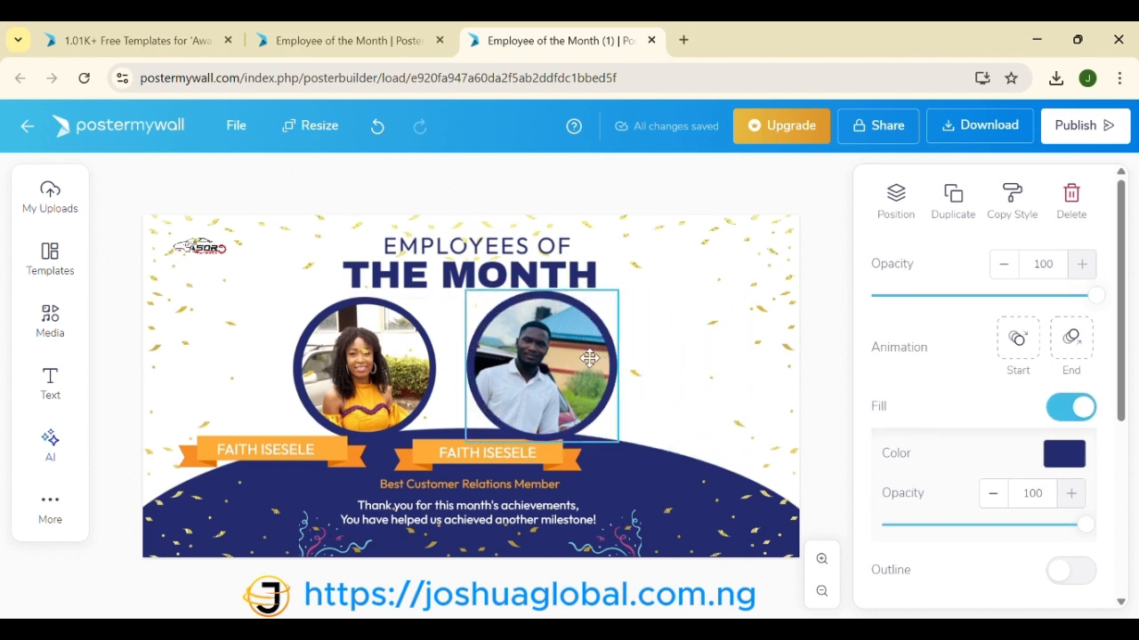
drag(589, 357, 589, 357)
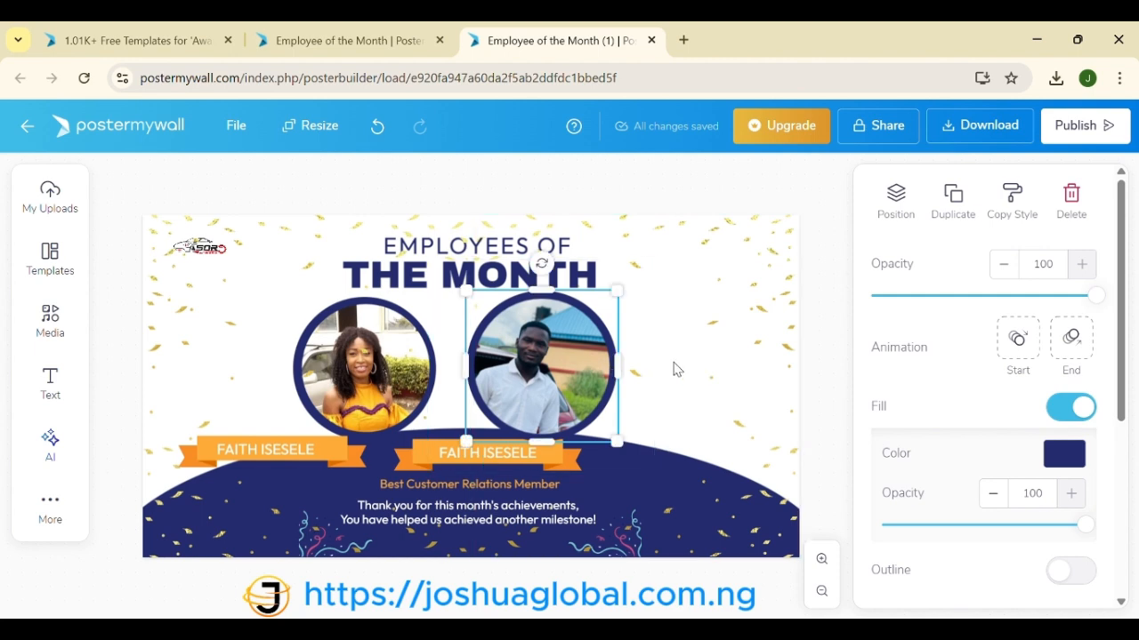
Step: Shrink the man's photo down in two passes
click(581, 359)
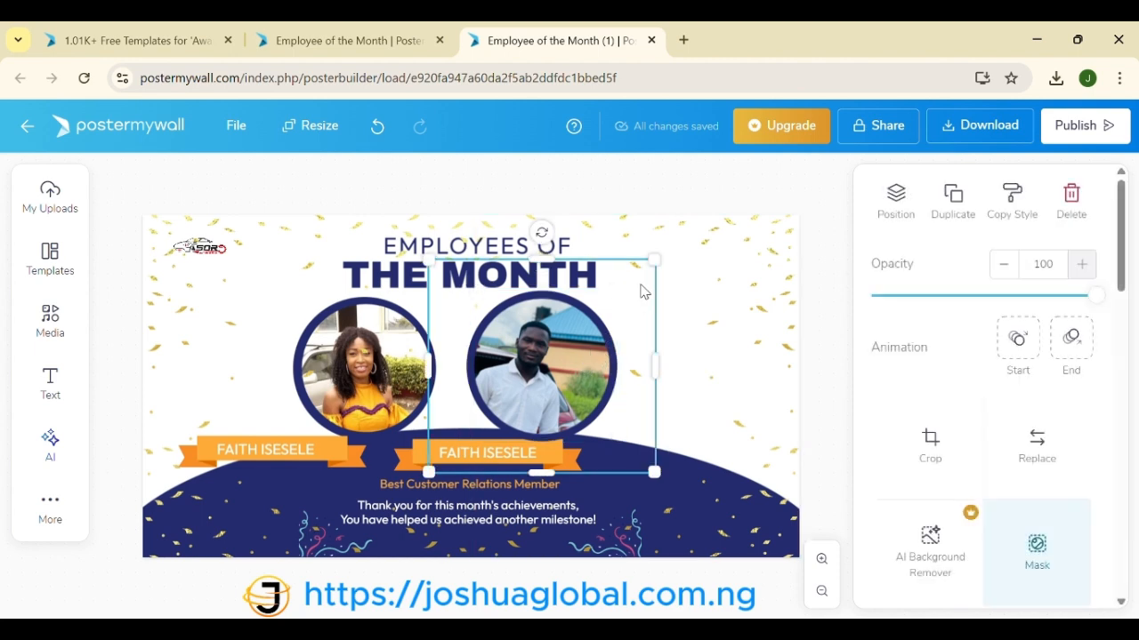
drag(654, 259, 644, 271)
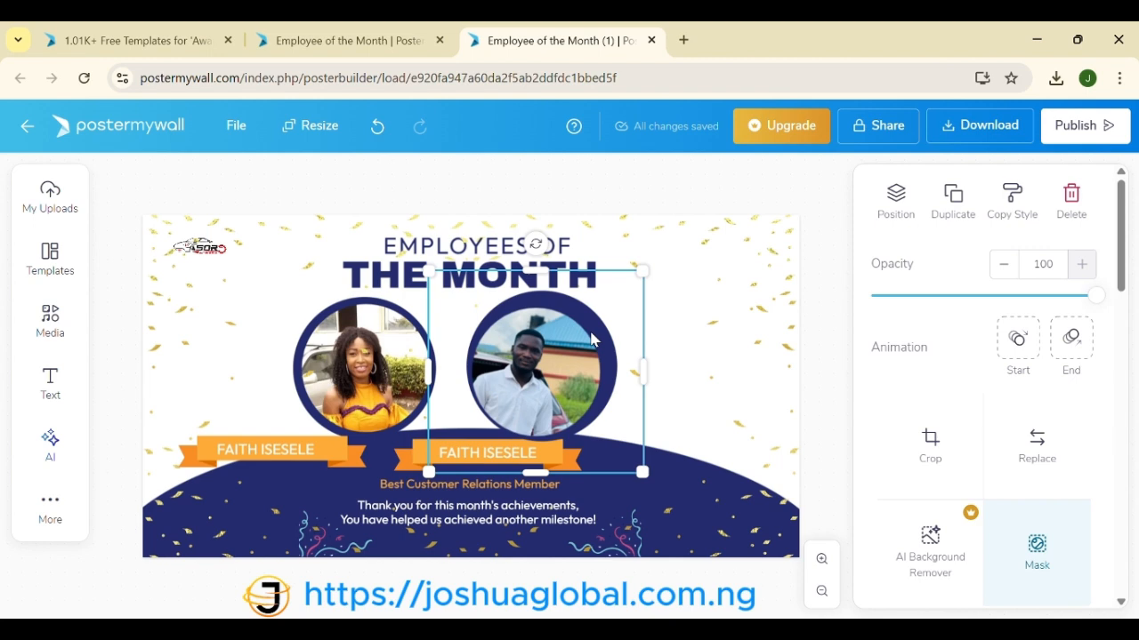
click(676, 334)
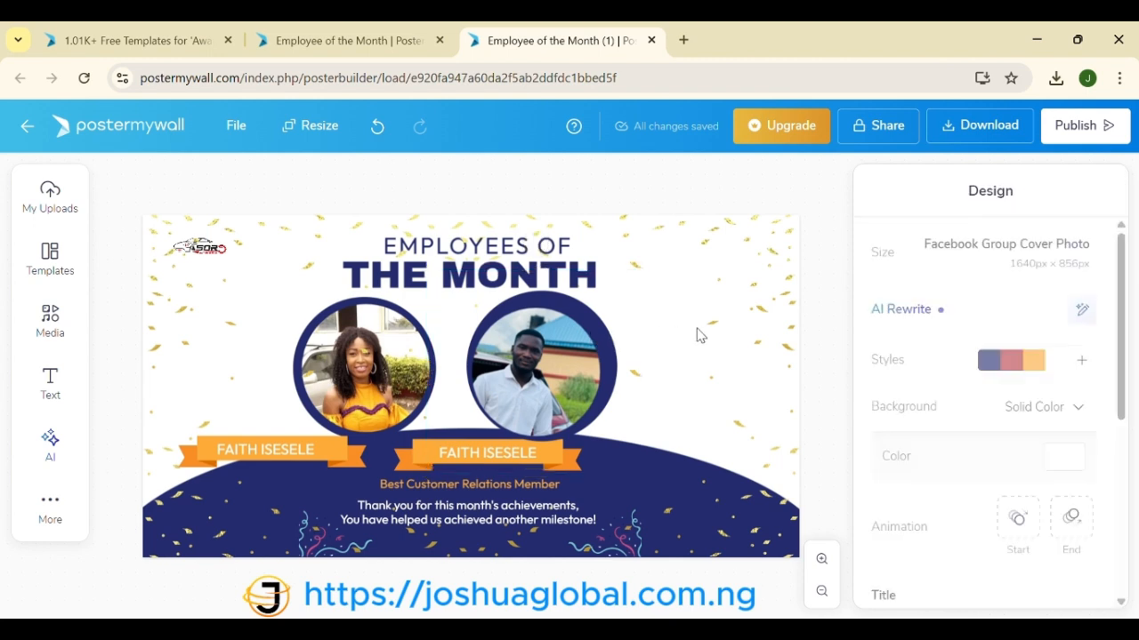
click(595, 329)
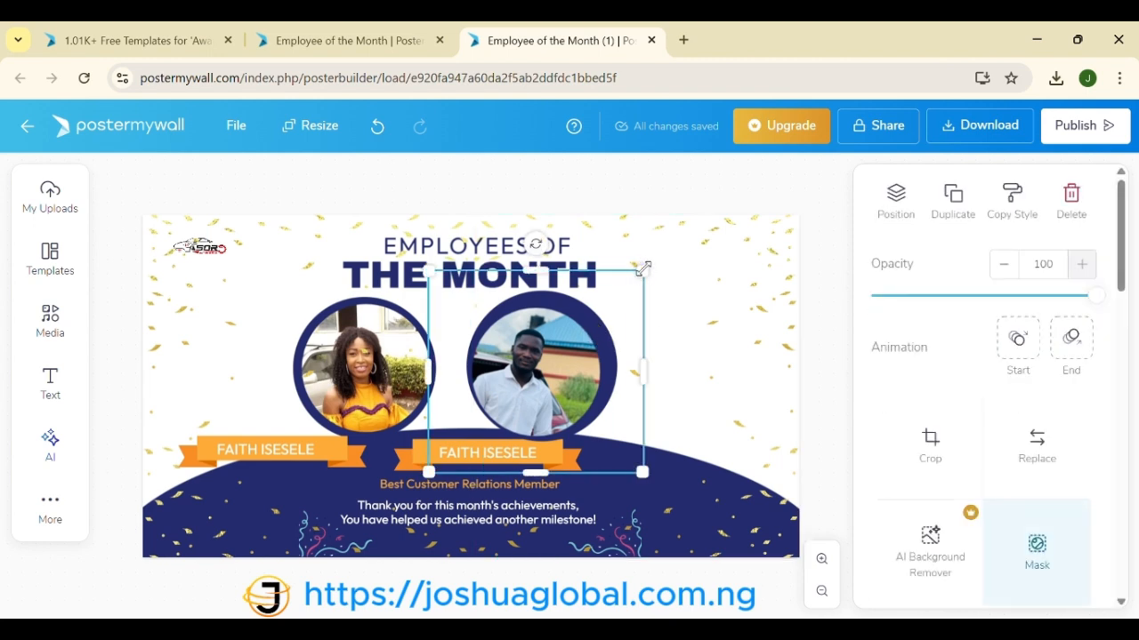
drag(643, 271, 605, 306)
Step: Shrink the right navy circle to 349 px, then enlarge and align the man's photo to fill it
click(583, 337)
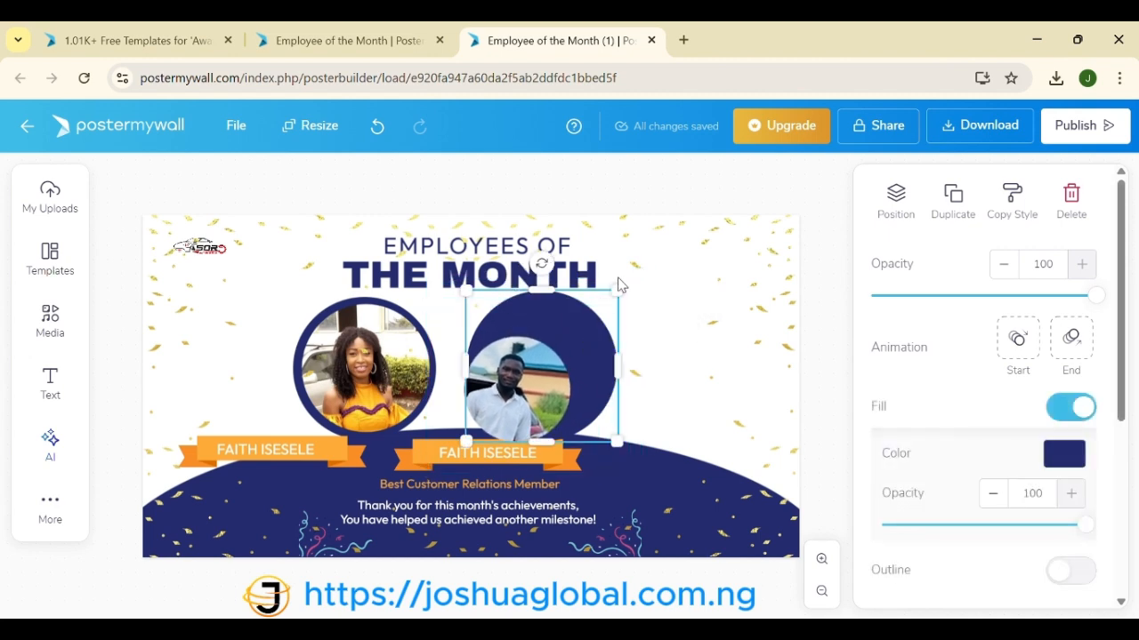
drag(616, 295, 611, 306)
click(547, 374)
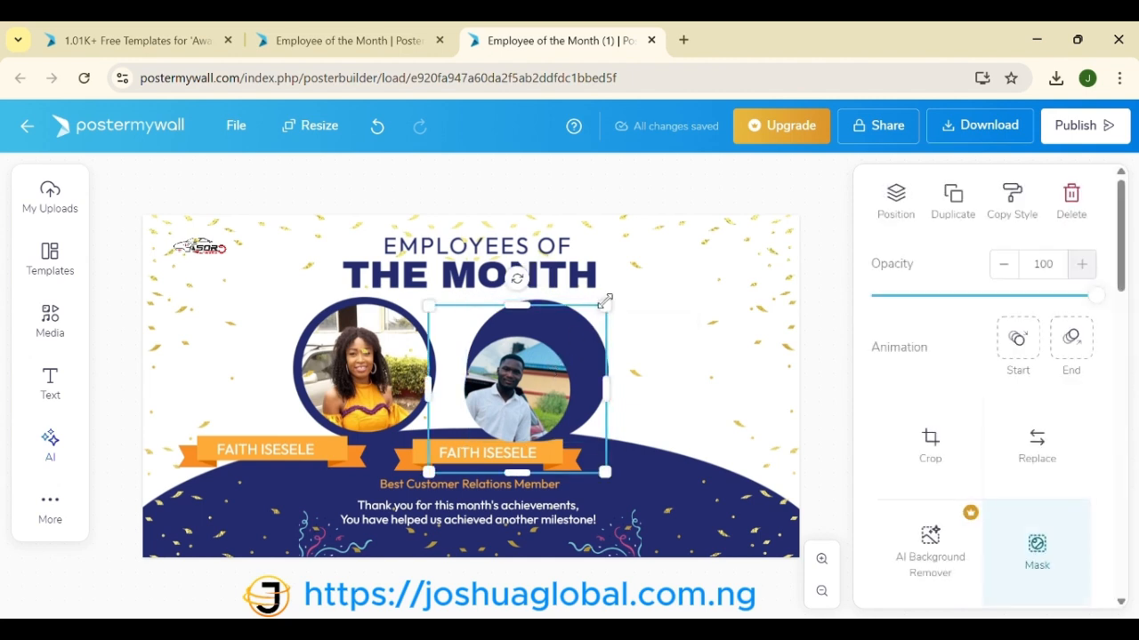
drag(605, 303, 655, 283)
drag(544, 361, 542, 361)
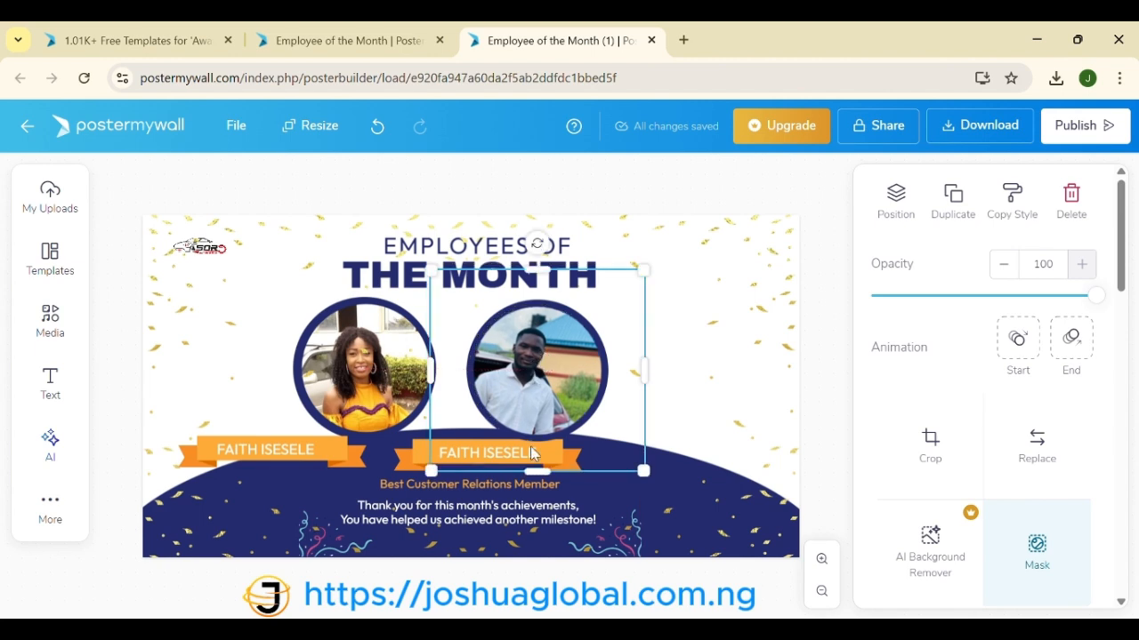
Step: Nudge the man's photo slightly to the right
click(719, 383)
click(226, 368)
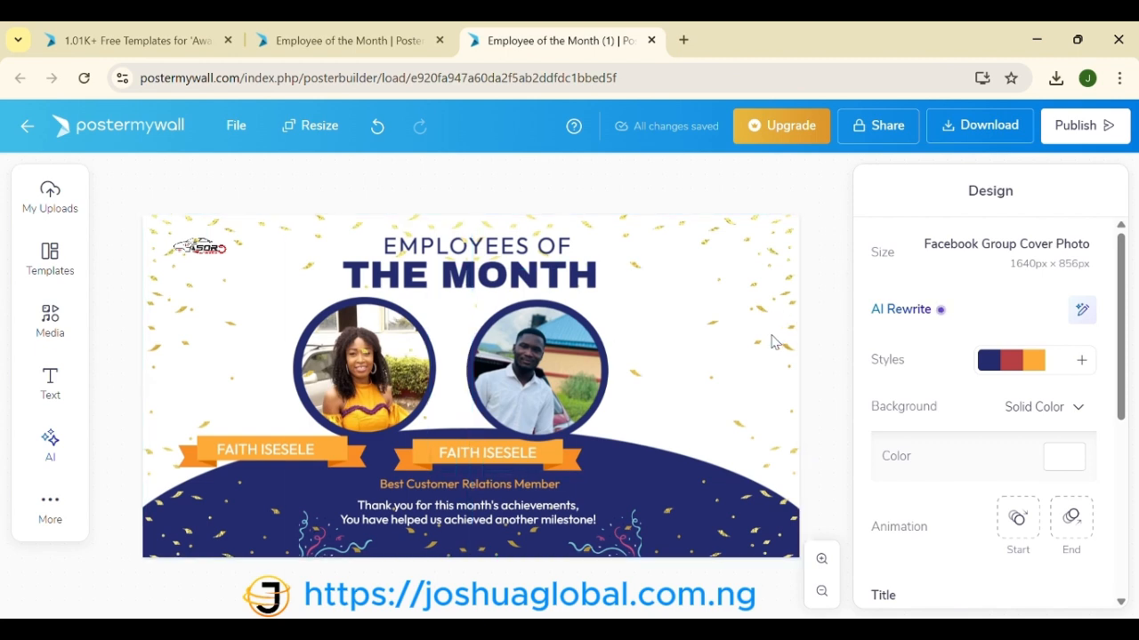
click(522, 386)
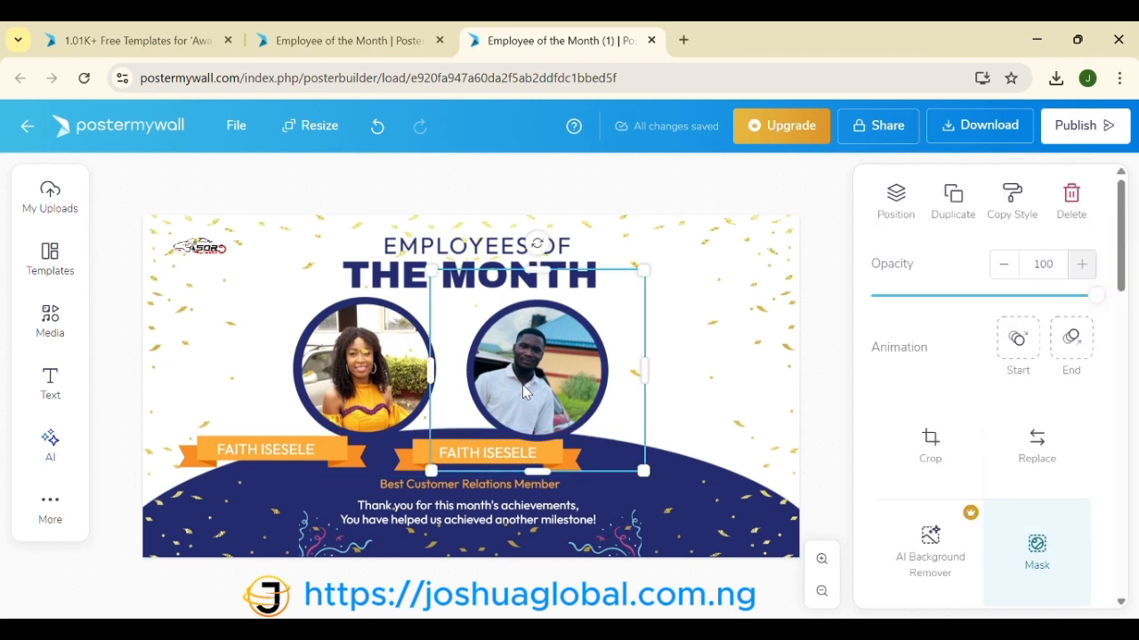
drag(522, 385, 541, 382)
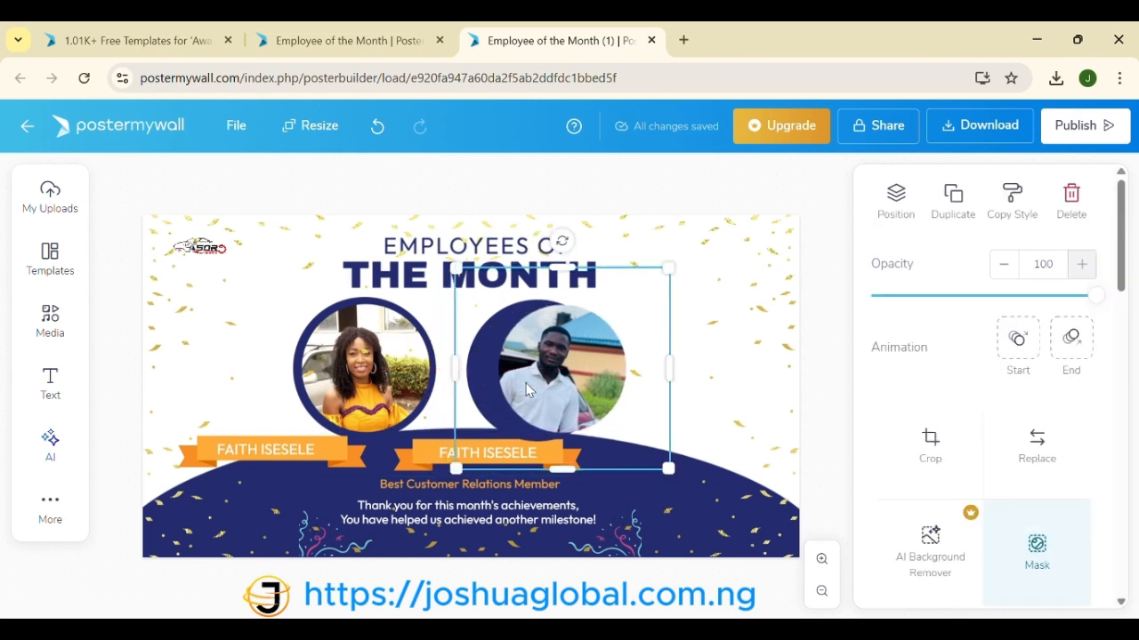
Step: Move the navy circle behind it so it neatly frames the man's photo
click(474, 378)
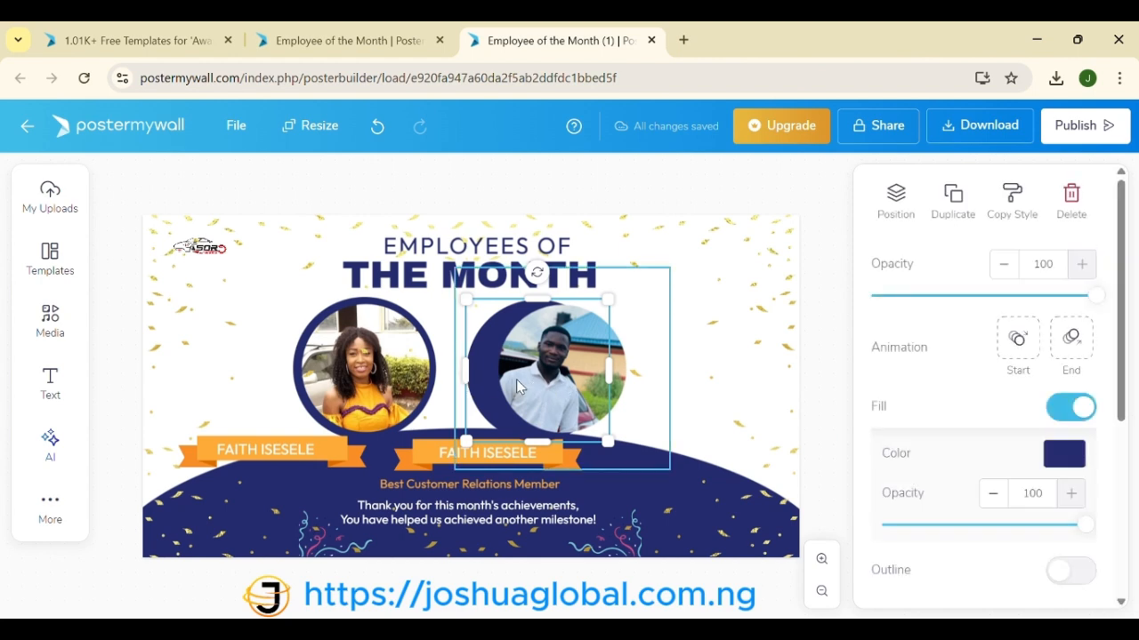
drag(494, 382, 513, 389)
click(481, 390)
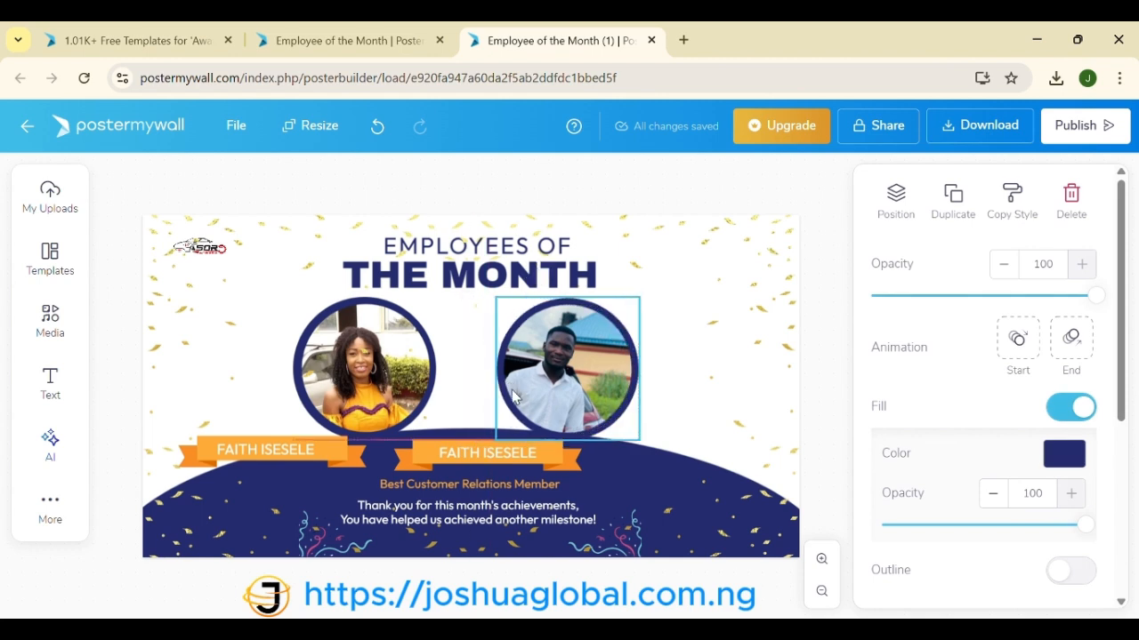
click(447, 398)
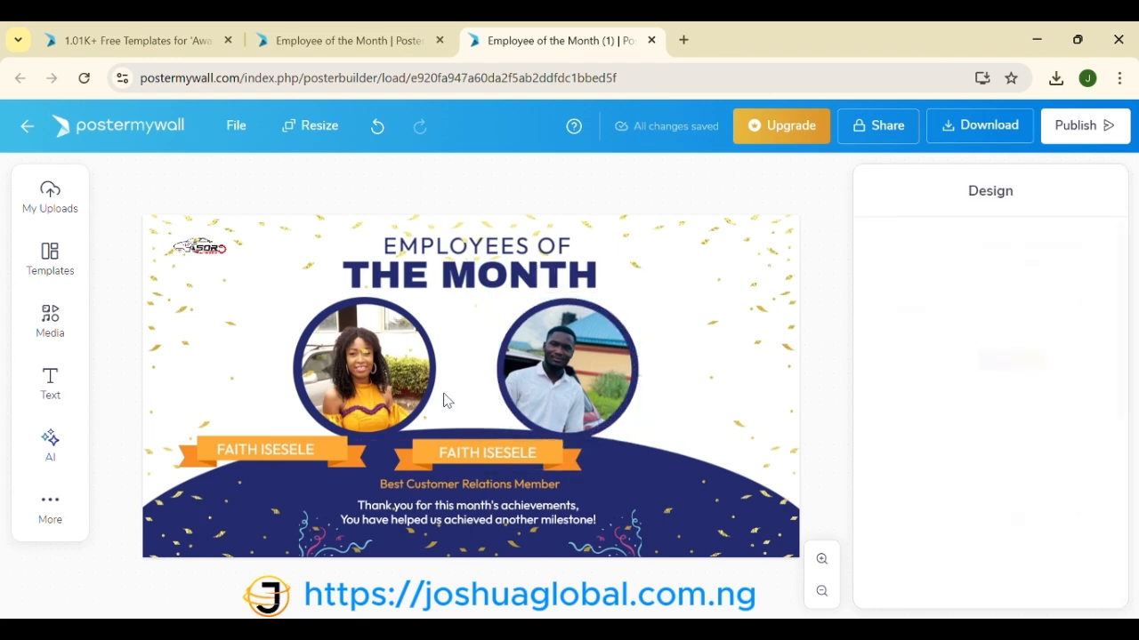
Step: Replace the duplicated name on the second orange banner with the man's full name
click(489, 458)
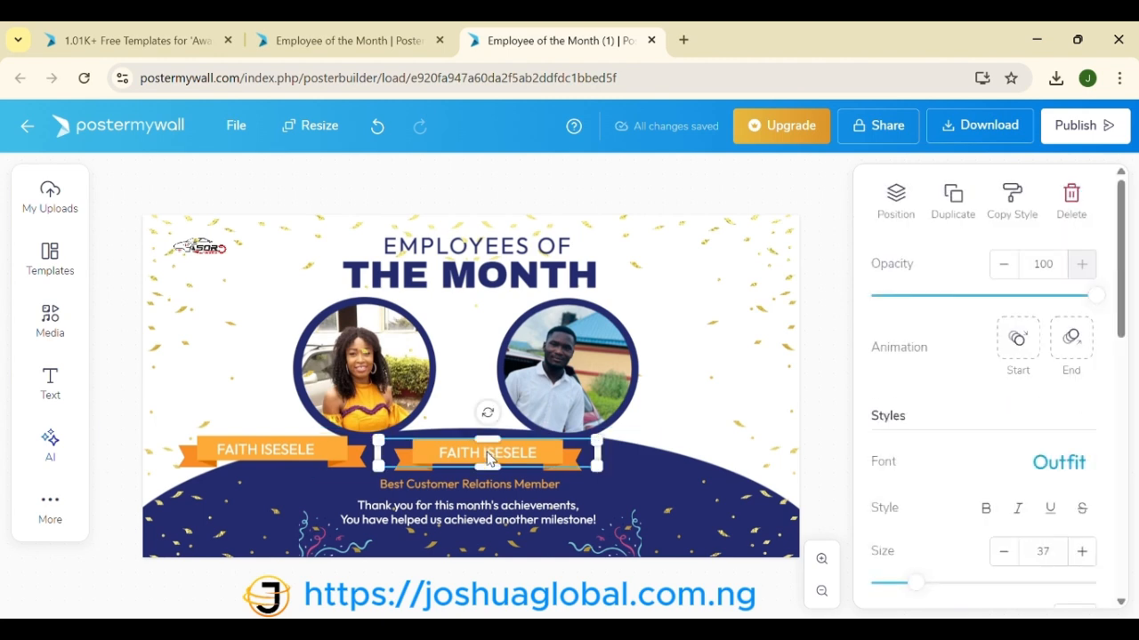
double_click(489, 457)
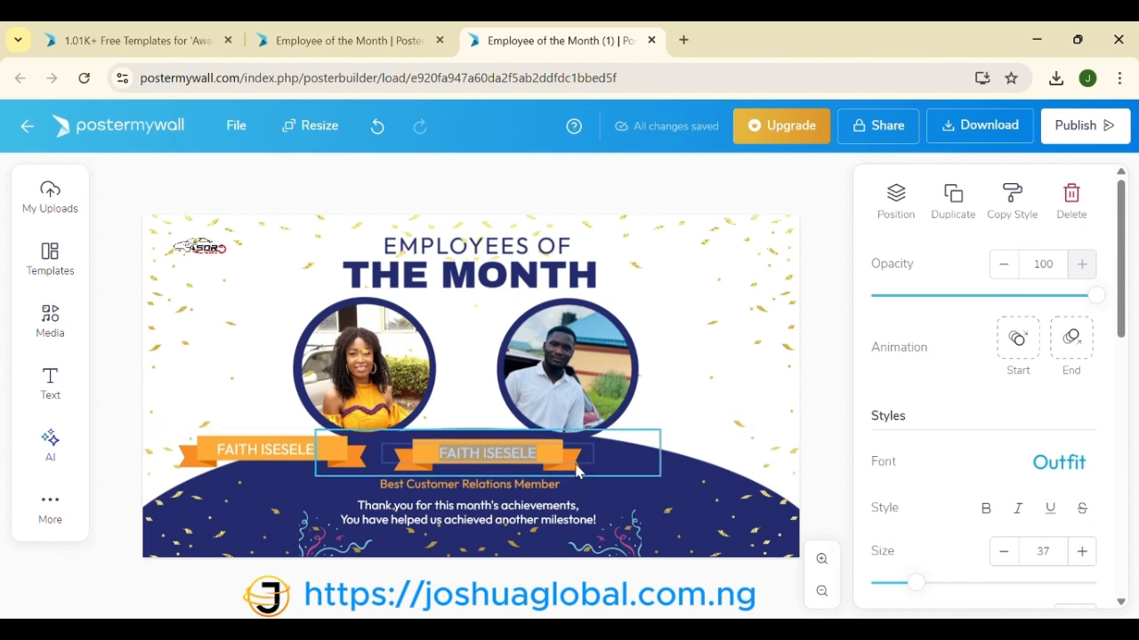
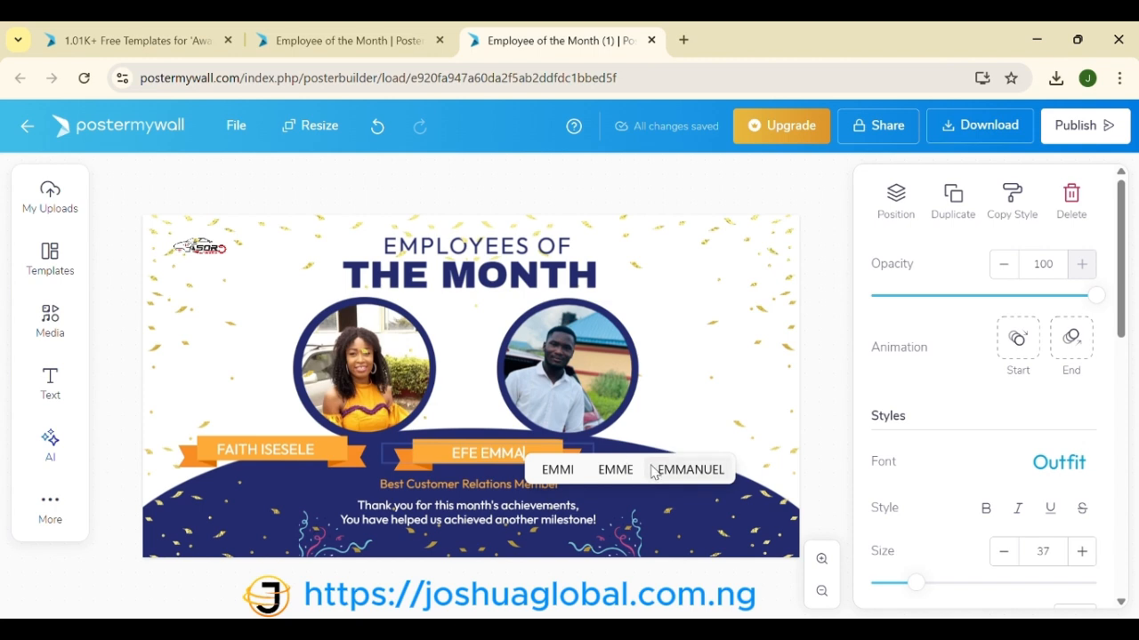
click(686, 472)
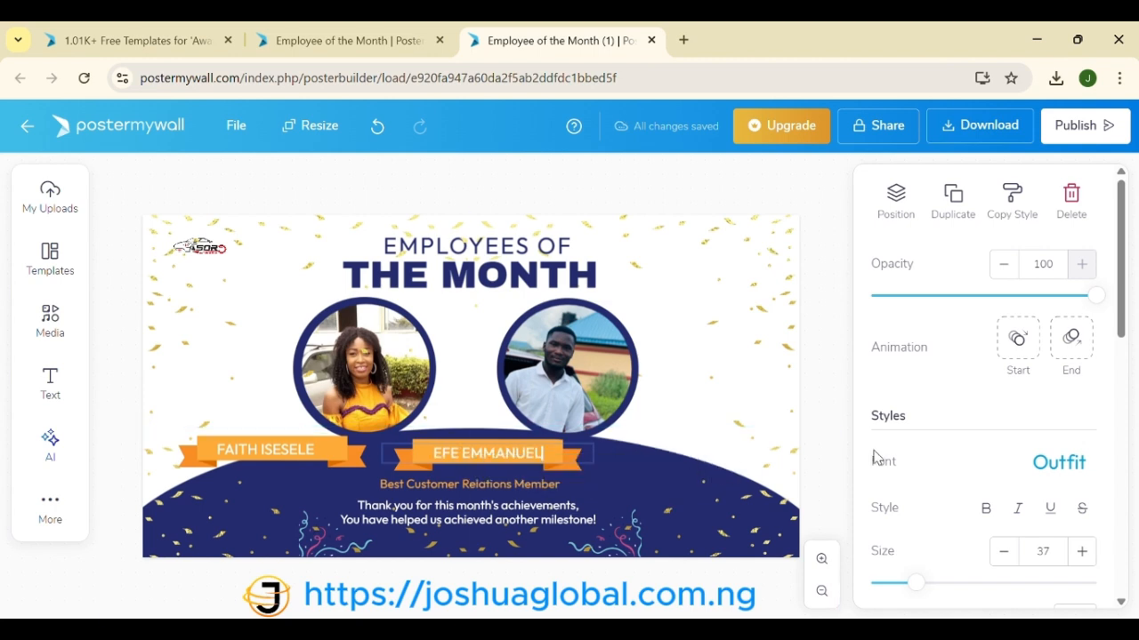
click(825, 383)
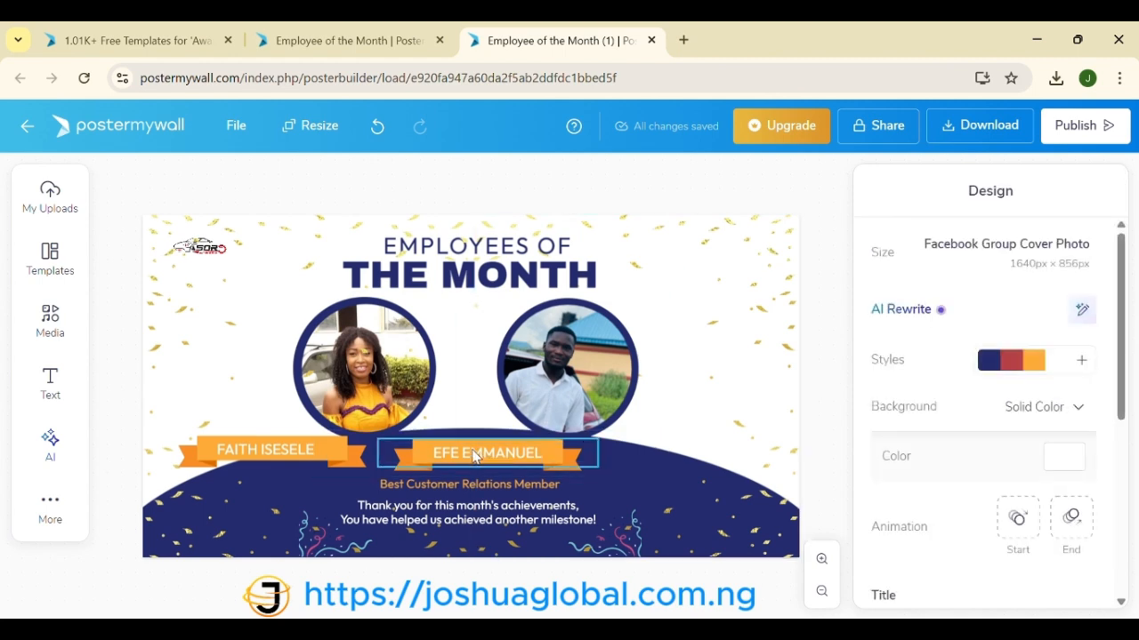
Step: Move the man's name text and its orange banner right, under his photo
click(522, 466)
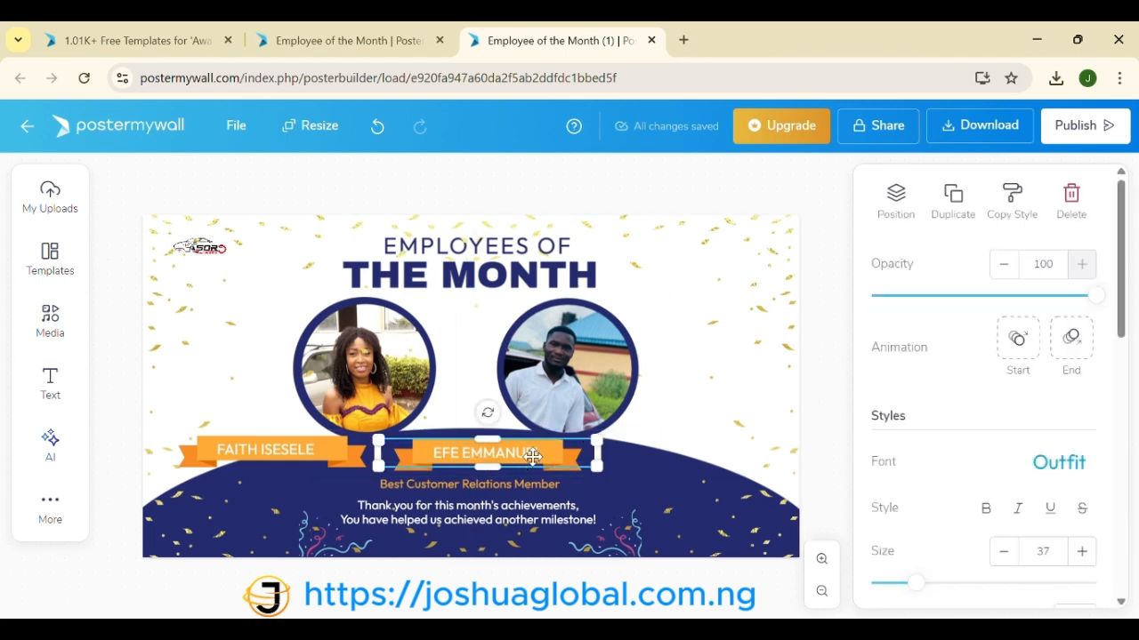
drag(532, 456, 600, 451)
click(481, 459)
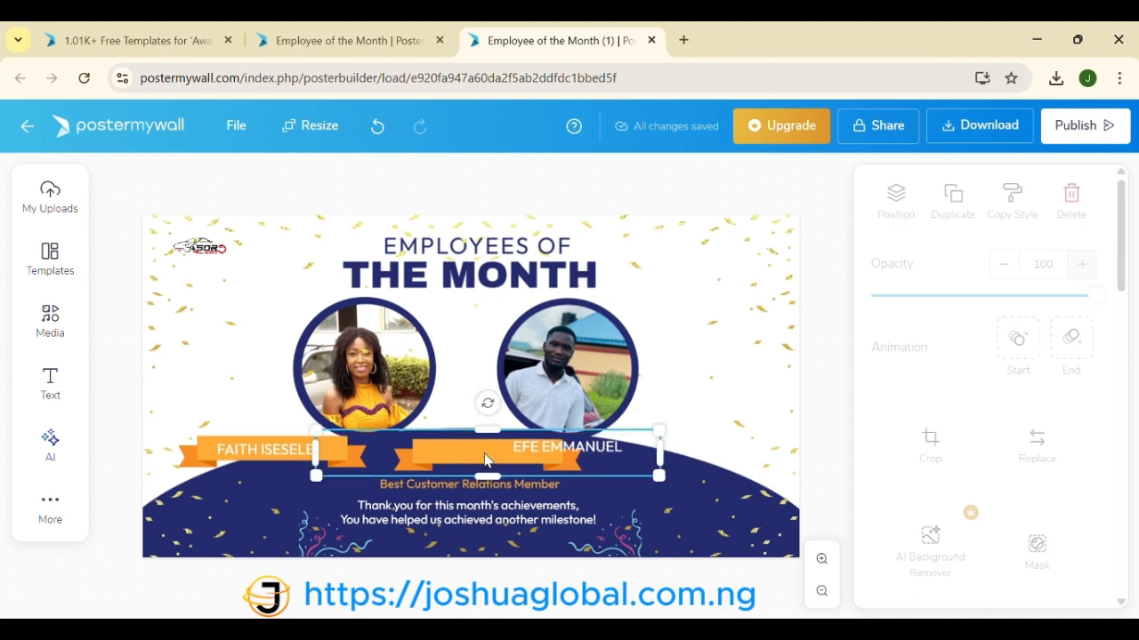
drag(496, 459, 574, 449)
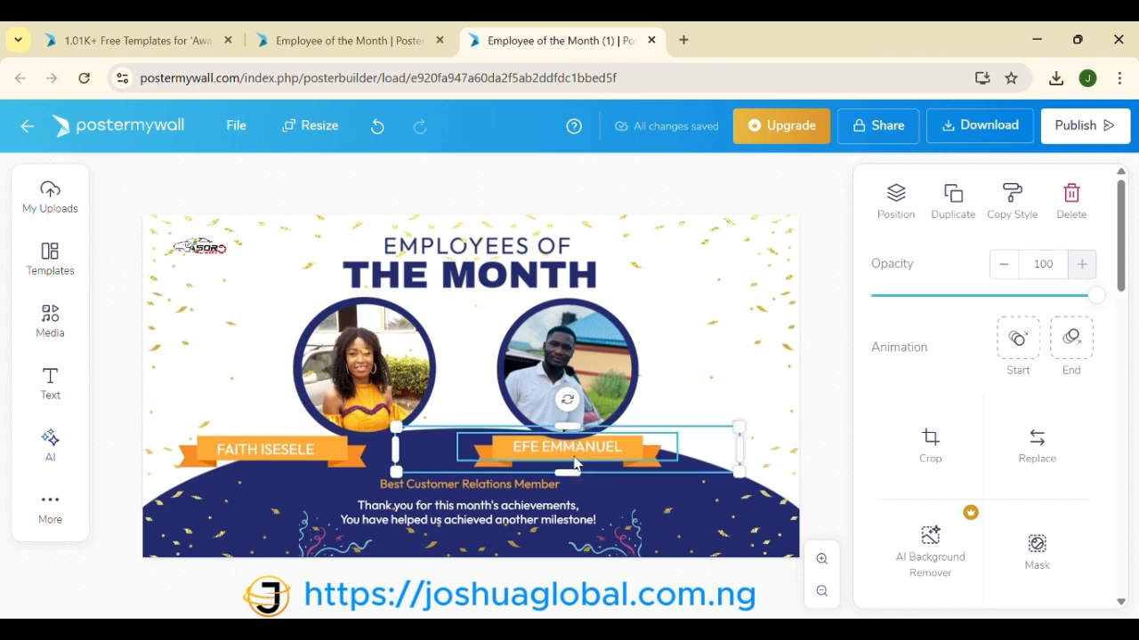
Step: Lower the banner and name text slightly so the name sits on the banner
click(573, 462)
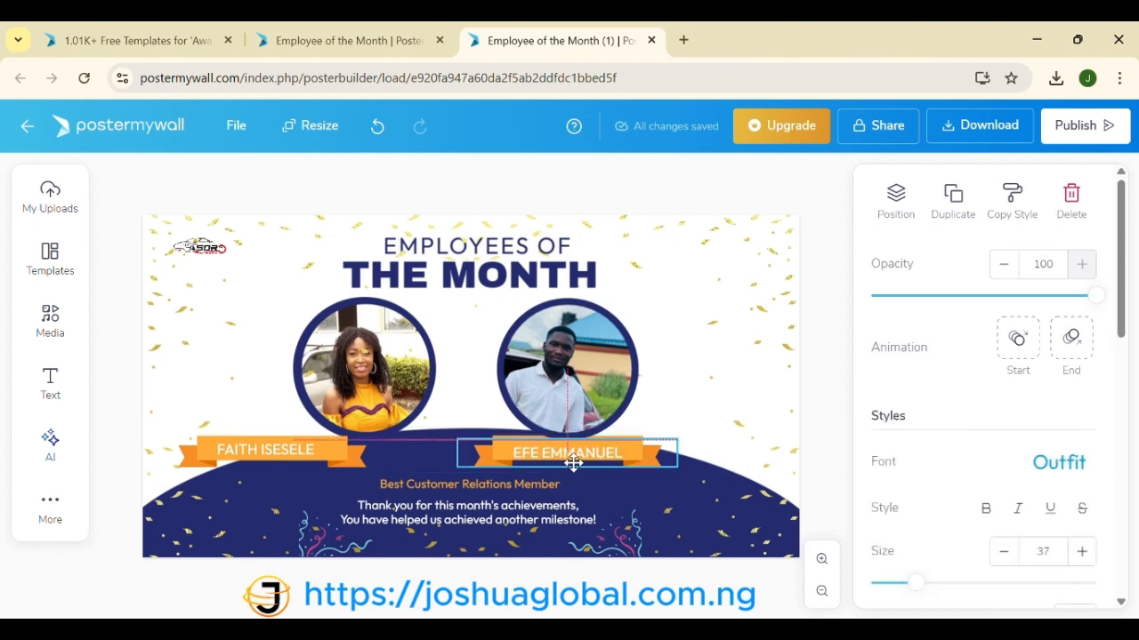
double_click(633, 459)
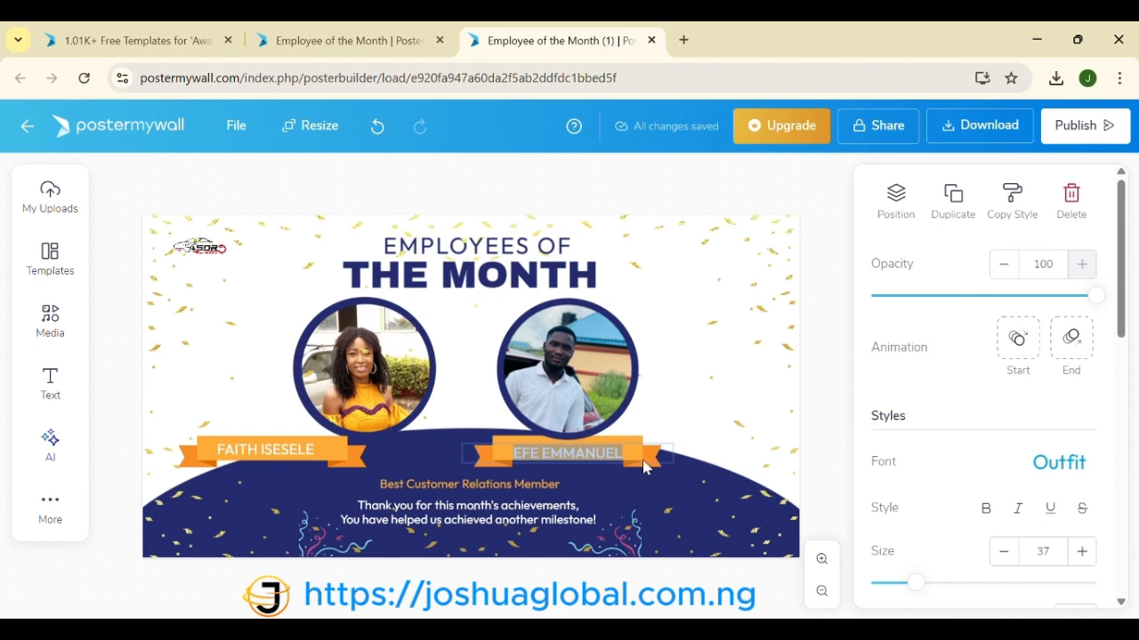
click(646, 462)
click(637, 447)
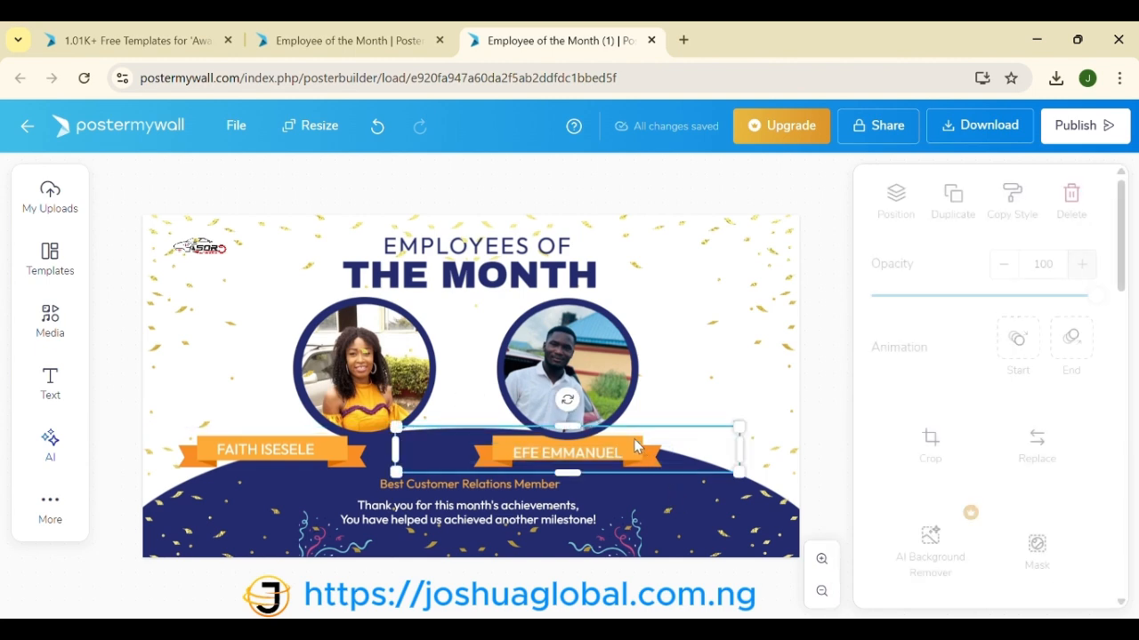
drag(637, 445, 633, 452)
click(611, 451)
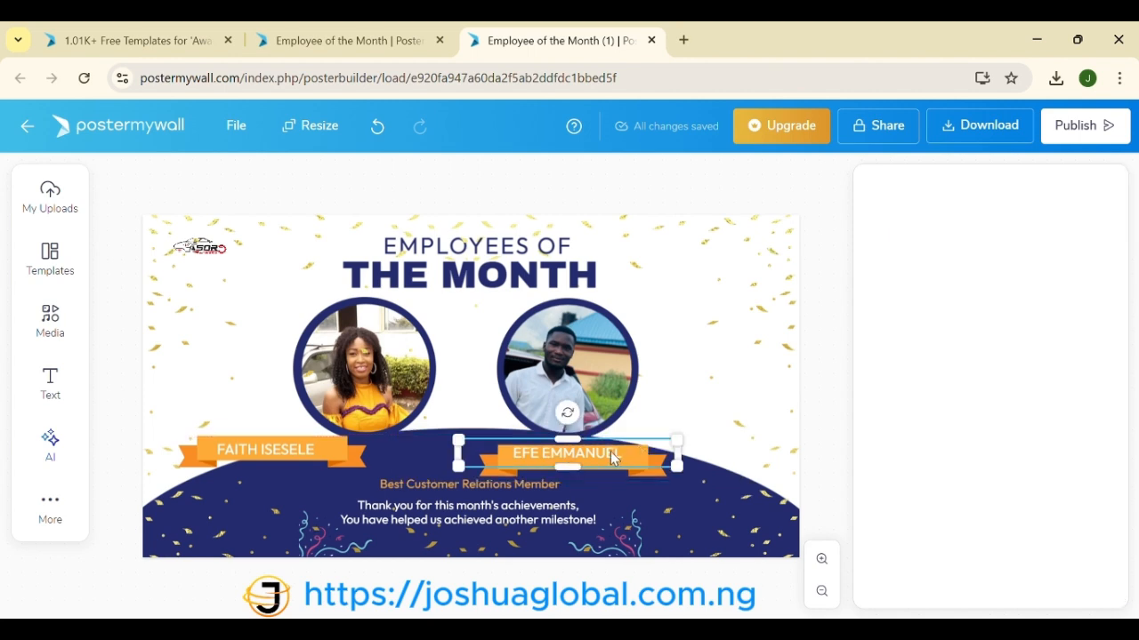
drag(610, 454, 612, 462)
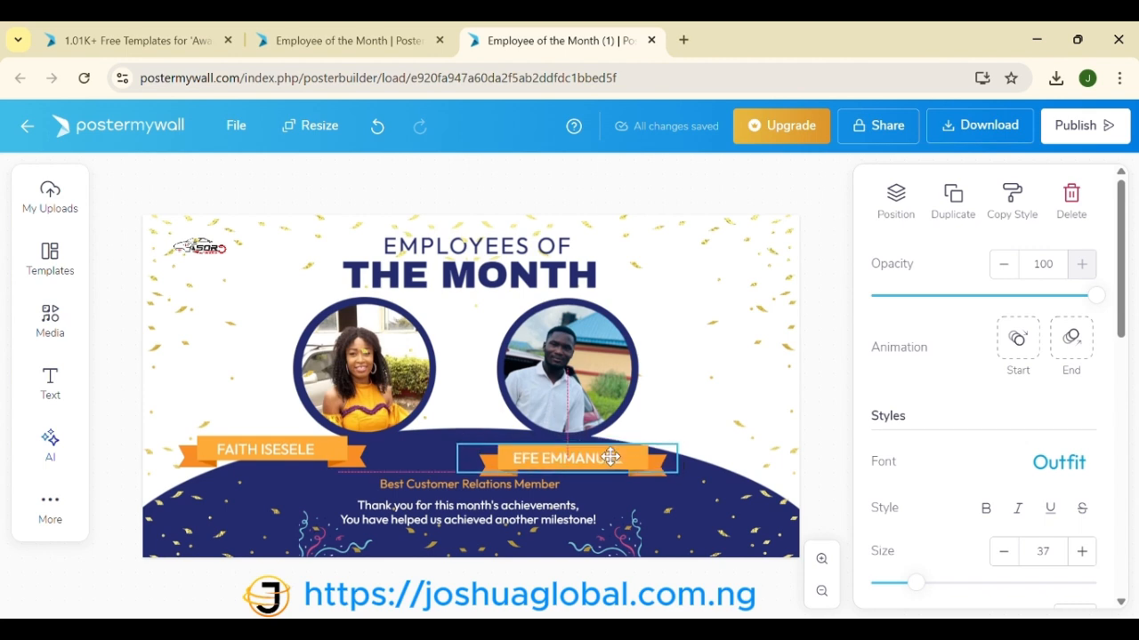
Step: Move the woman's orange banner right under her photo and centre her name on it
click(330, 452)
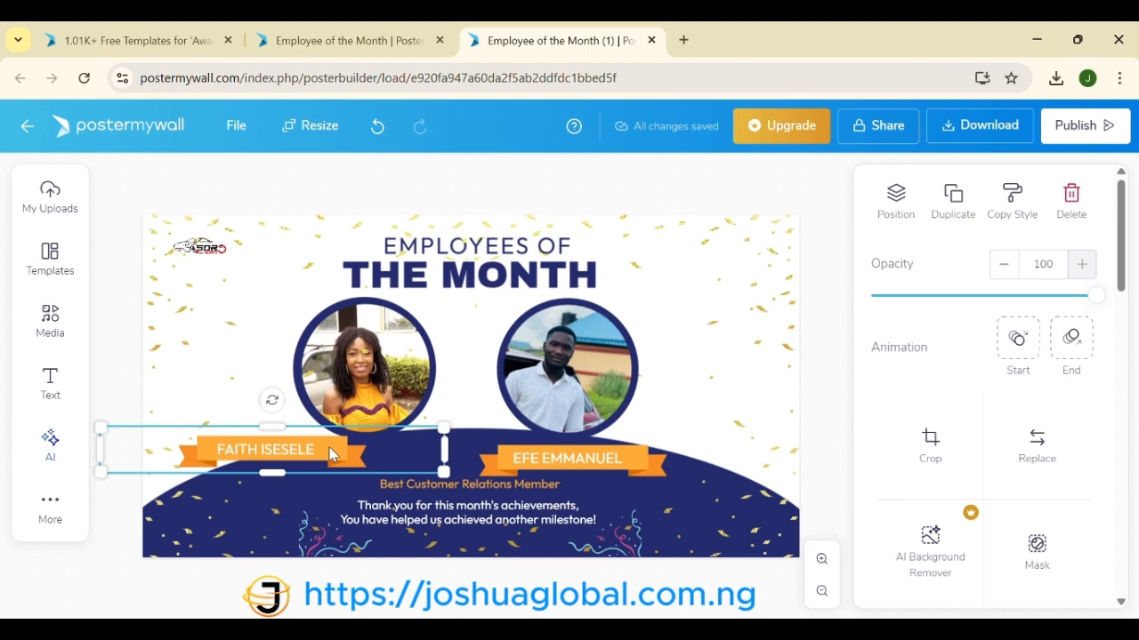
drag(330, 454, 424, 456)
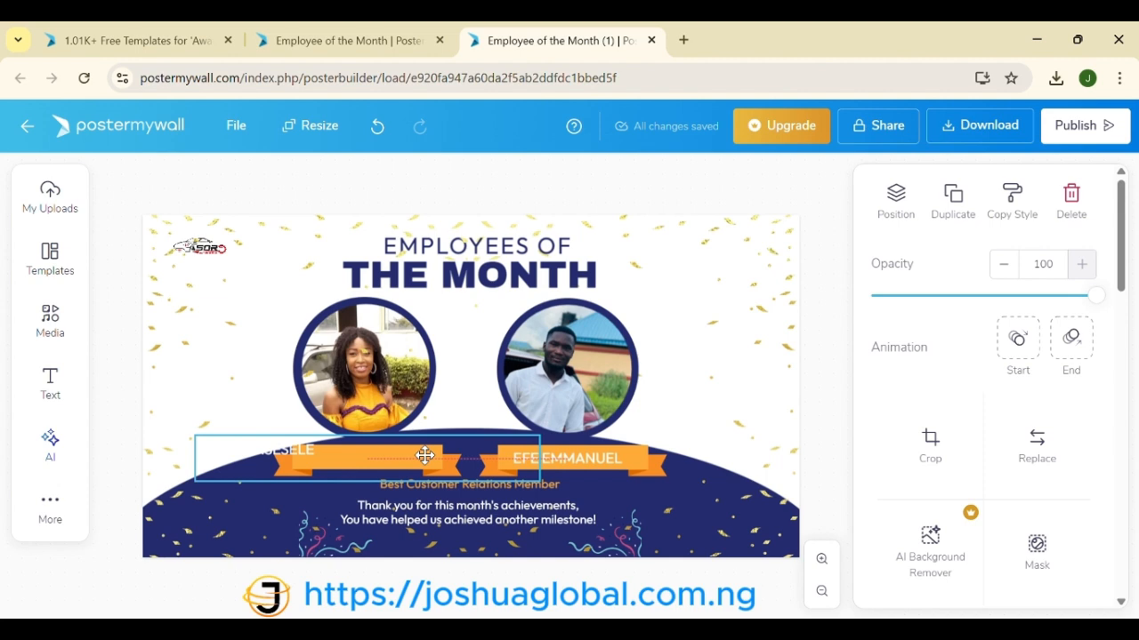
drag(424, 456, 425, 455)
drag(266, 456, 355, 462)
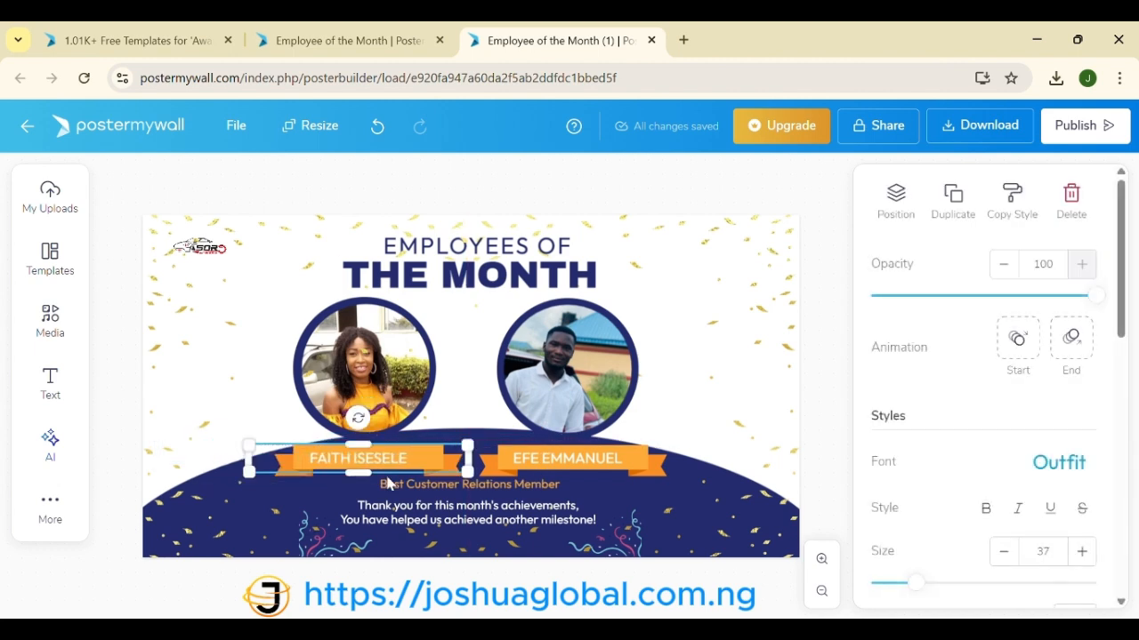
click(481, 490)
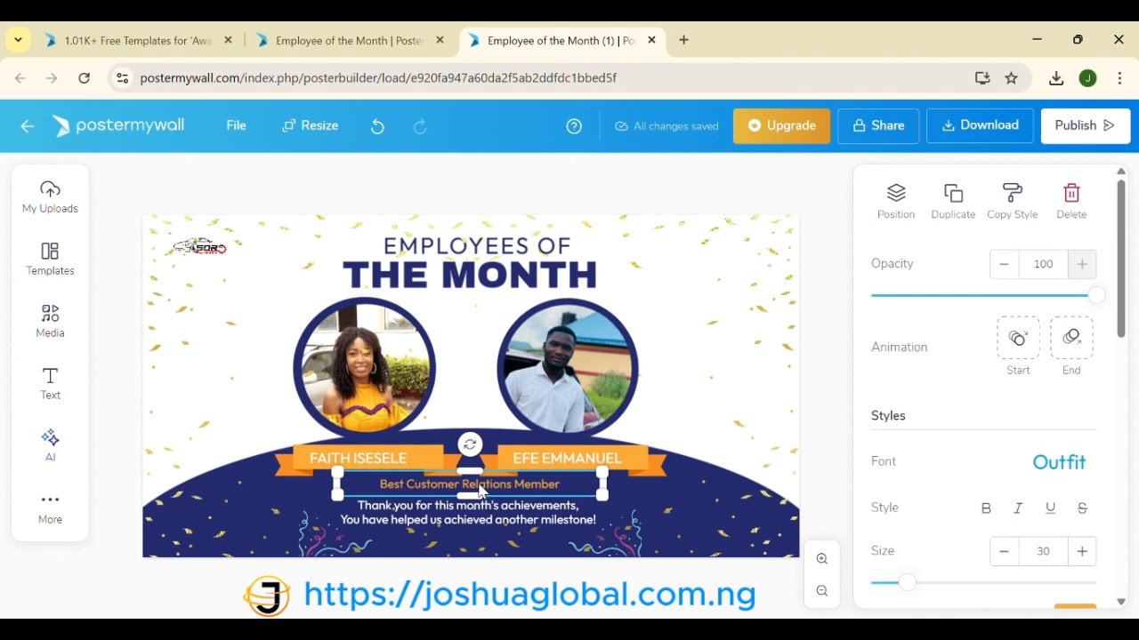
Step: Delete the 'Best Customer Relations Member' subtitle, raise the thank-you text, and heighten the navy arc to about 1829 × 766
key(Delete)
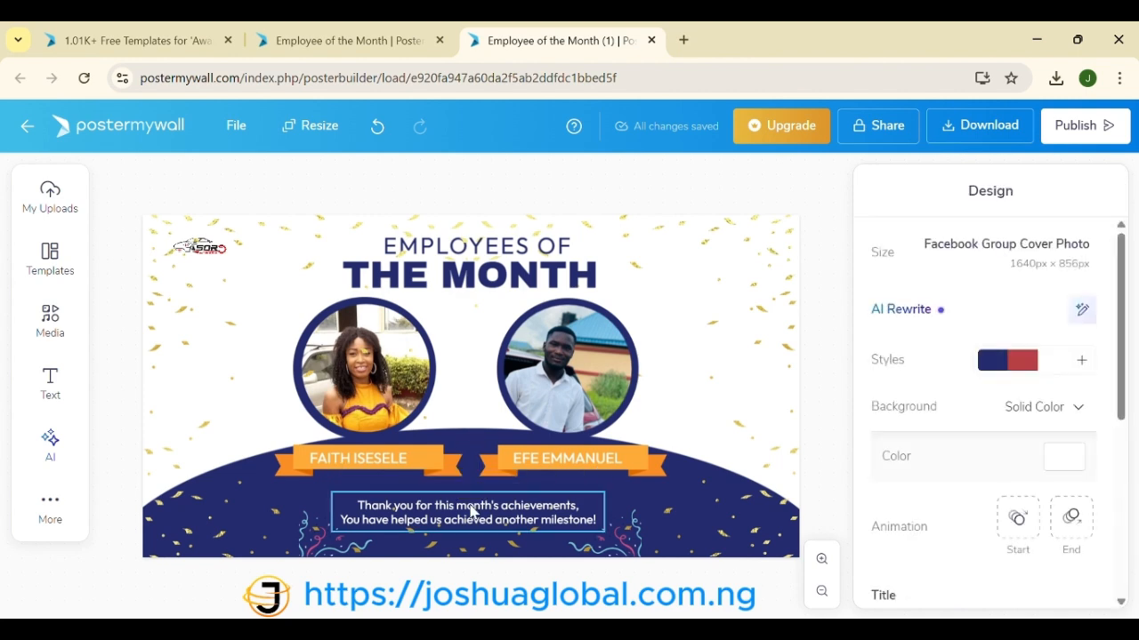
drag(472, 511, 471, 507)
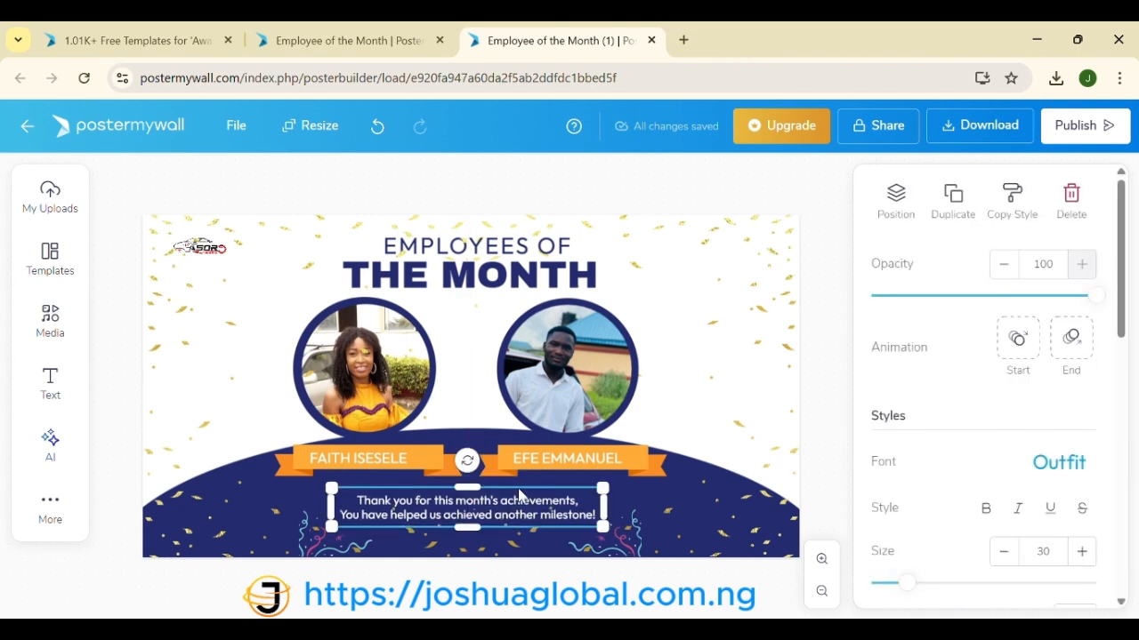
click(760, 498)
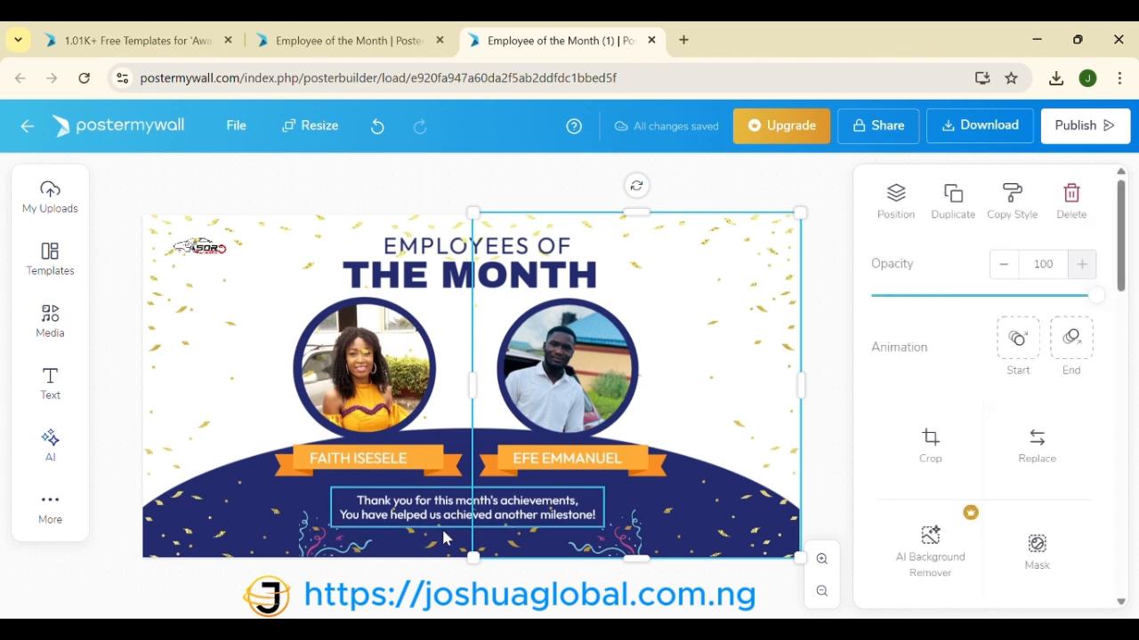
click(271, 488)
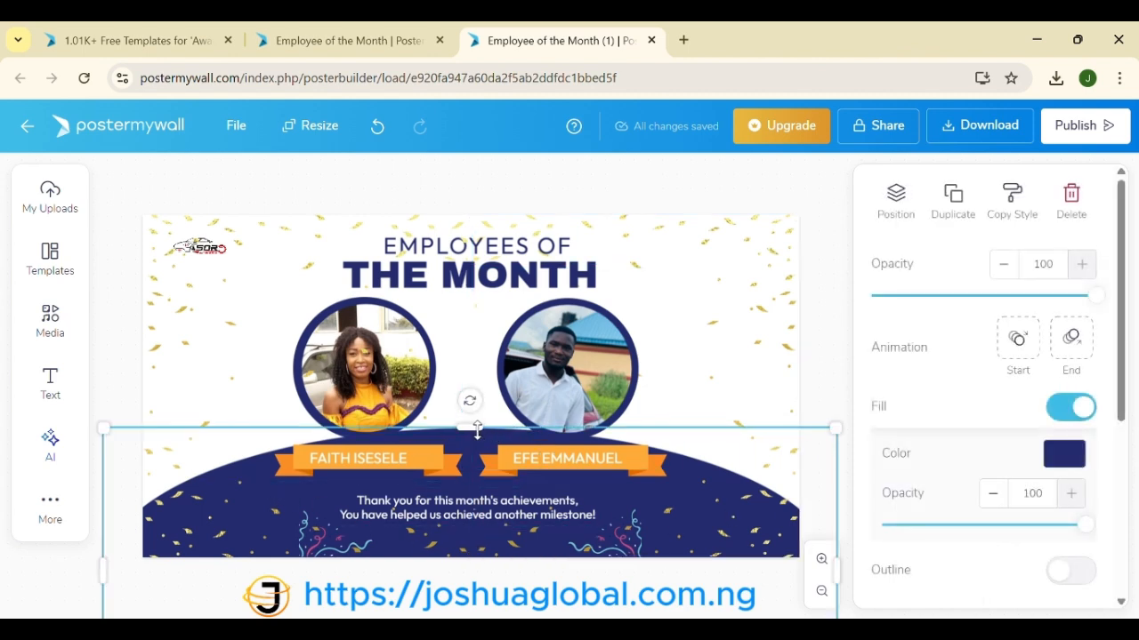
drag(475, 429, 474, 415)
drag(473, 408, 473, 405)
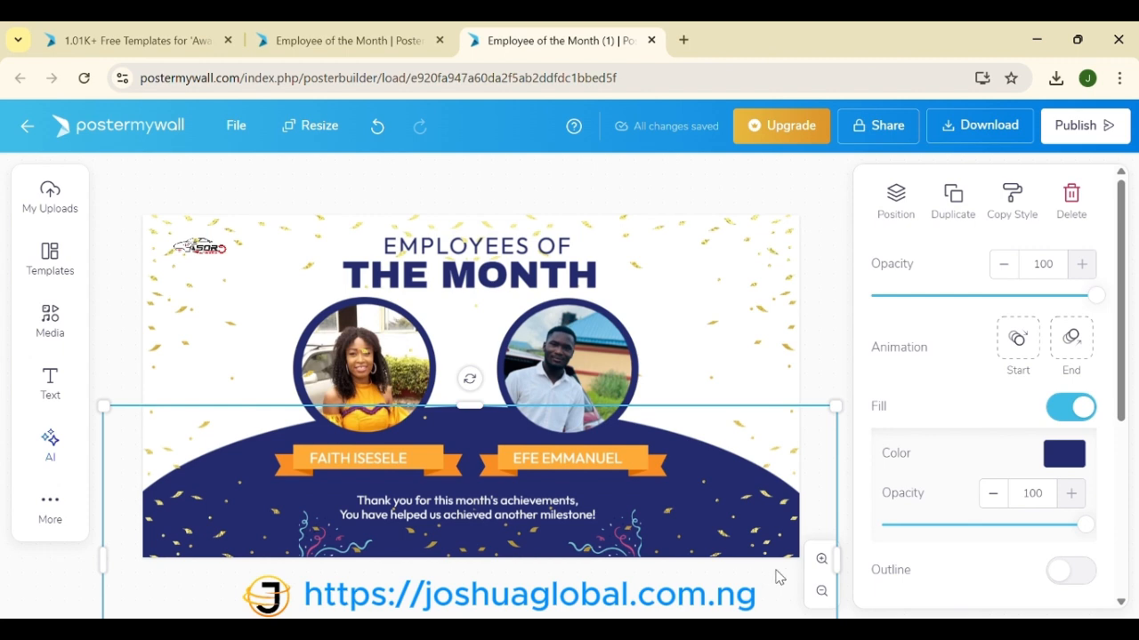
click(579, 469)
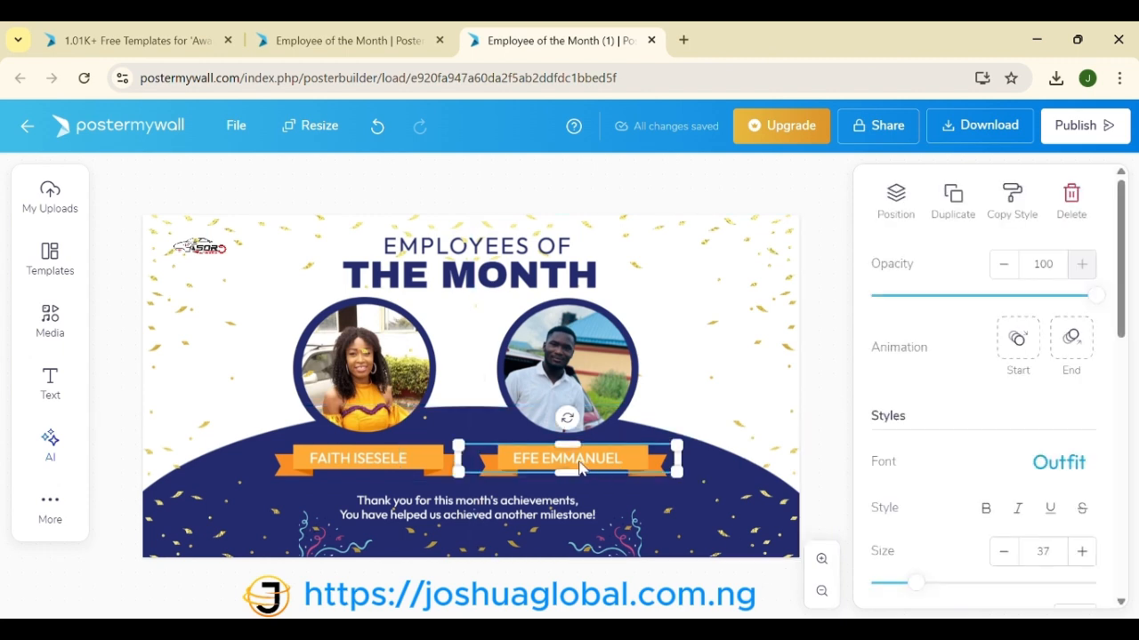
Step: Raise both orange name ribbons and the woman's name so they sit just beneath the photos
click(628, 473)
drag(627, 472, 628, 461)
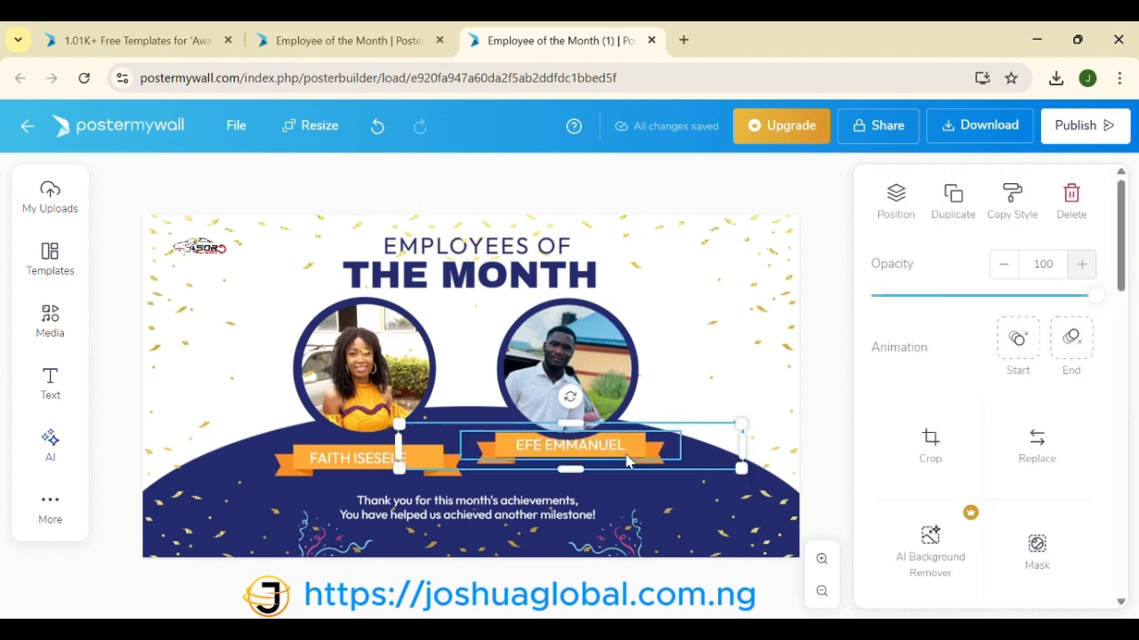
click(415, 465)
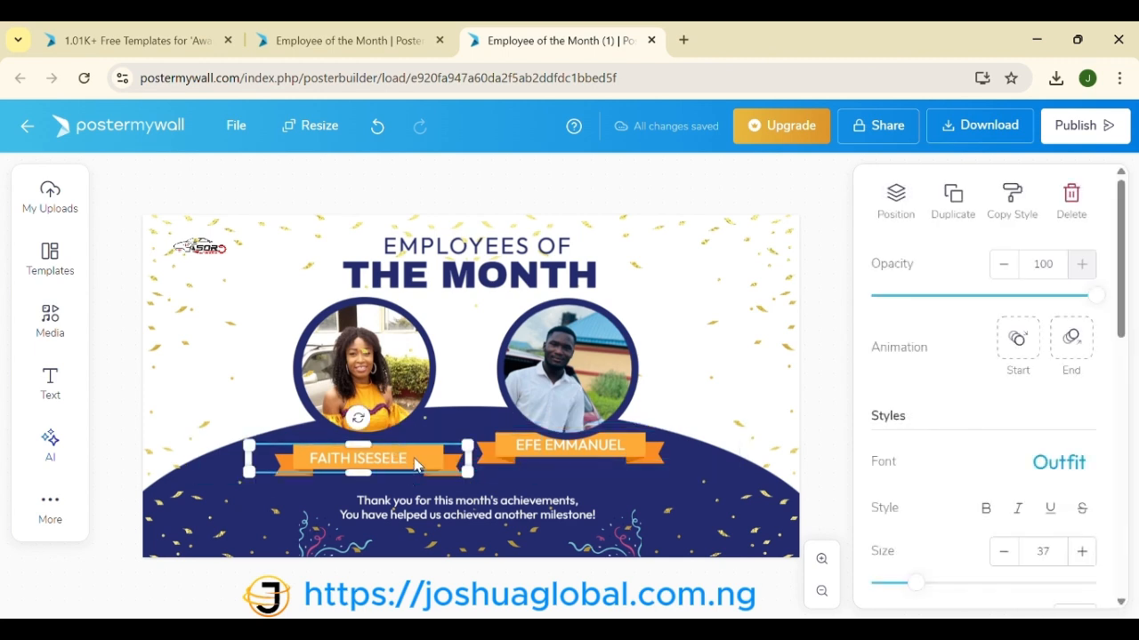
drag(415, 464, 412, 451)
click(417, 466)
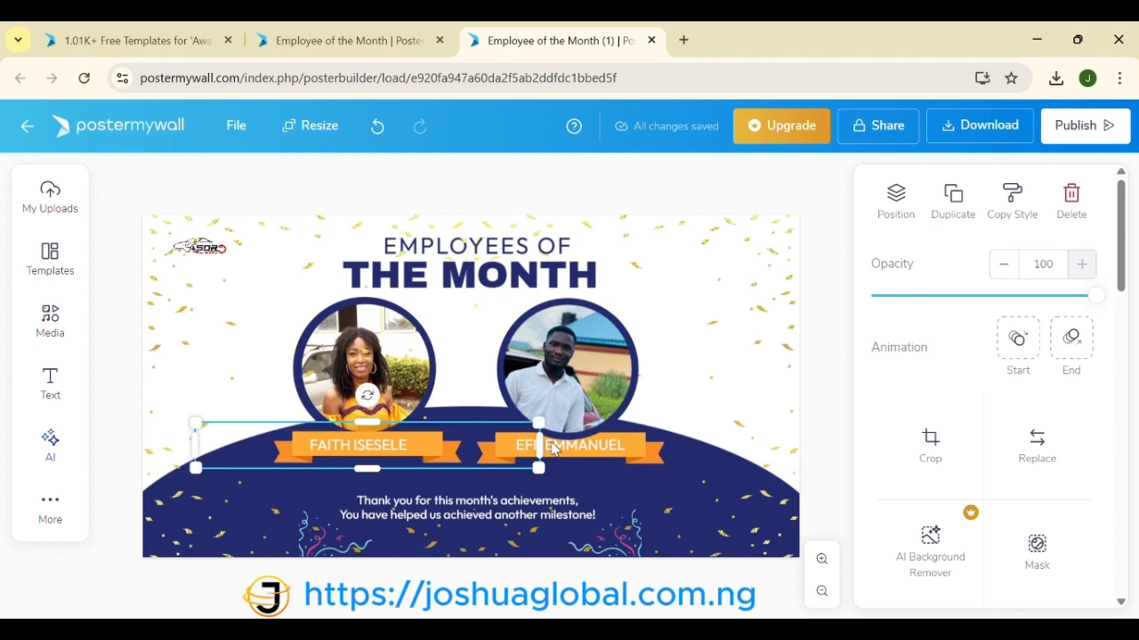
click(628, 448)
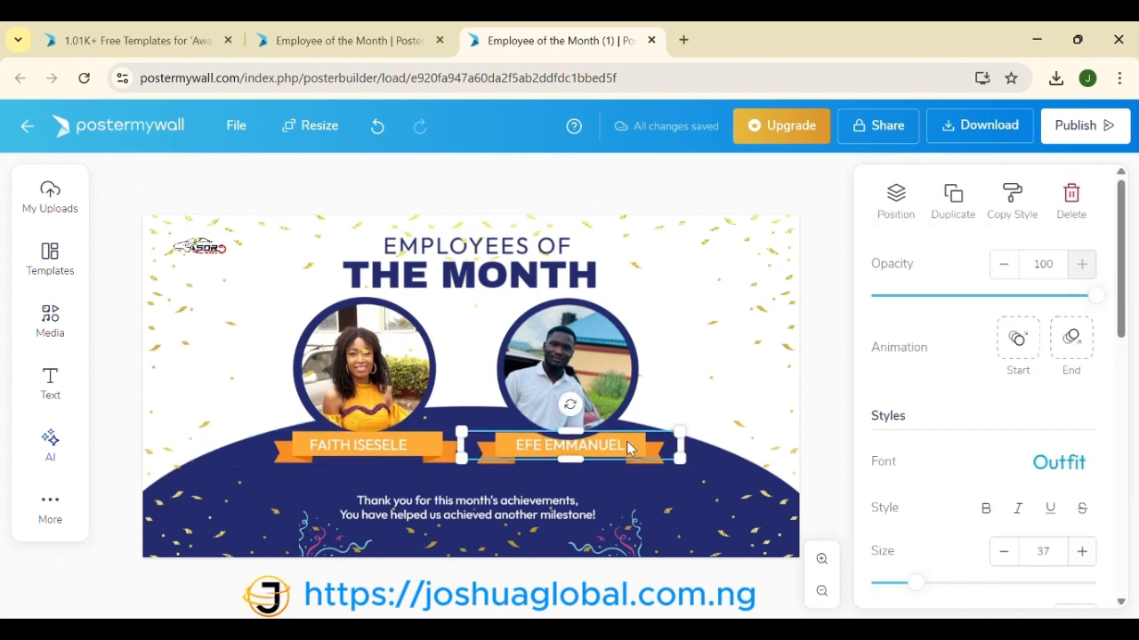
click(896, 197)
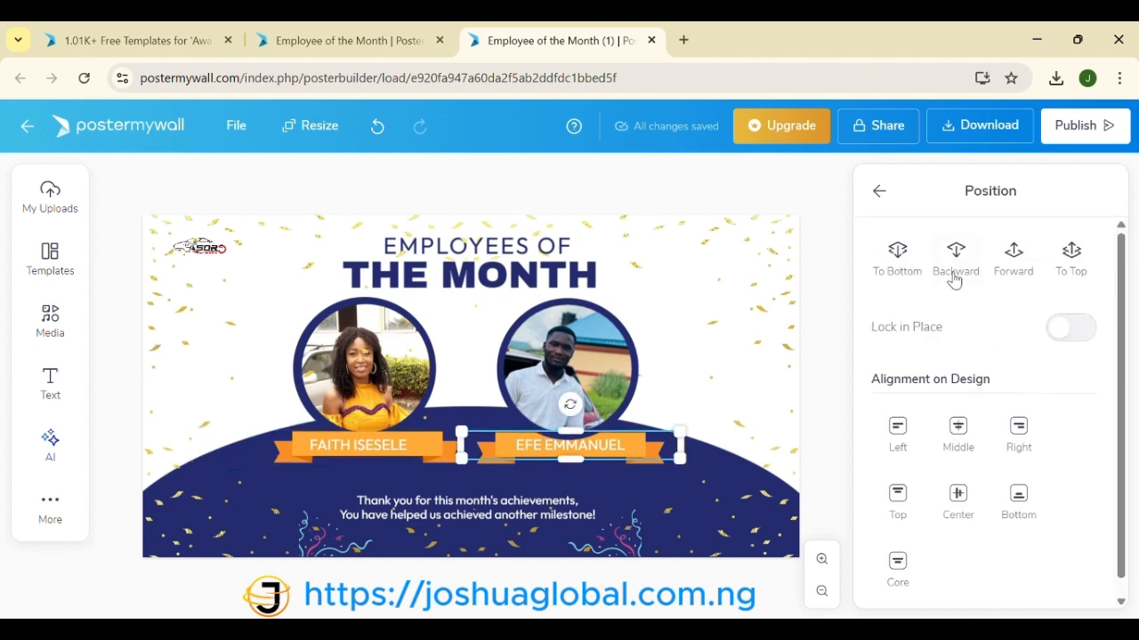
Step: Bring the man's name text to the top layer and his ribbon in front of the photo circle
click(1008, 264)
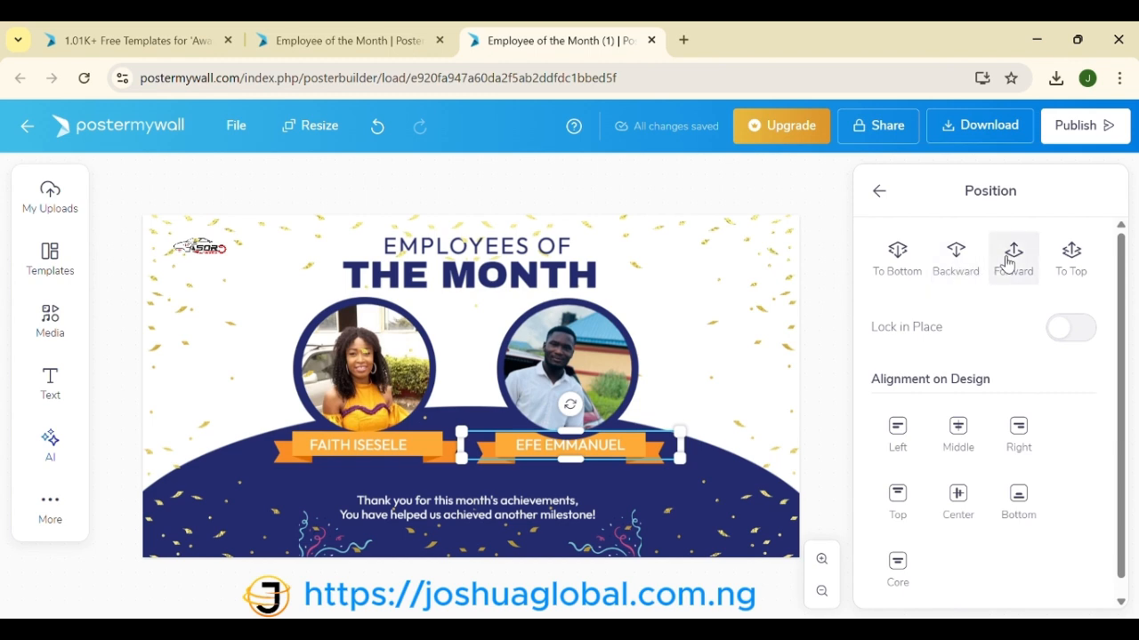
click(1008, 261)
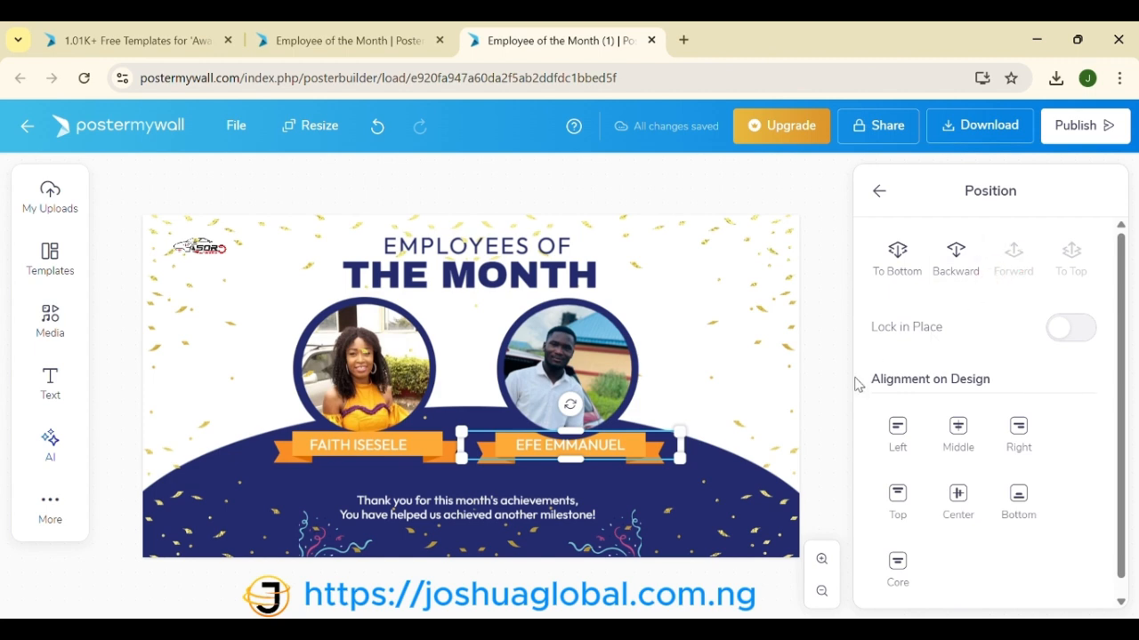
click(644, 462)
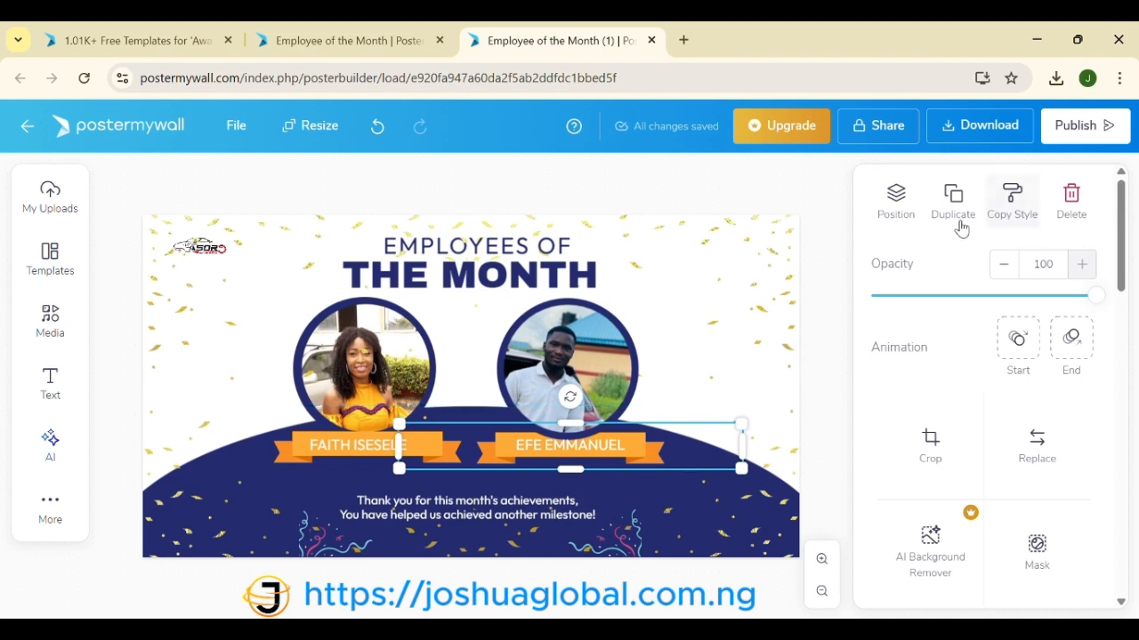
click(895, 197)
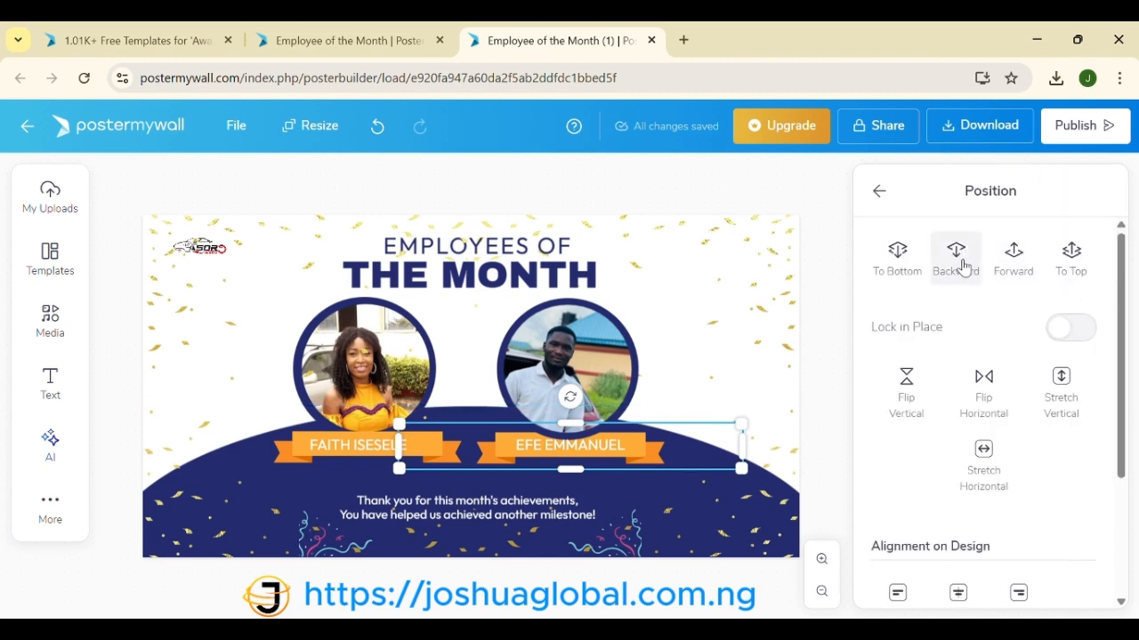
click(1002, 266)
click(1000, 269)
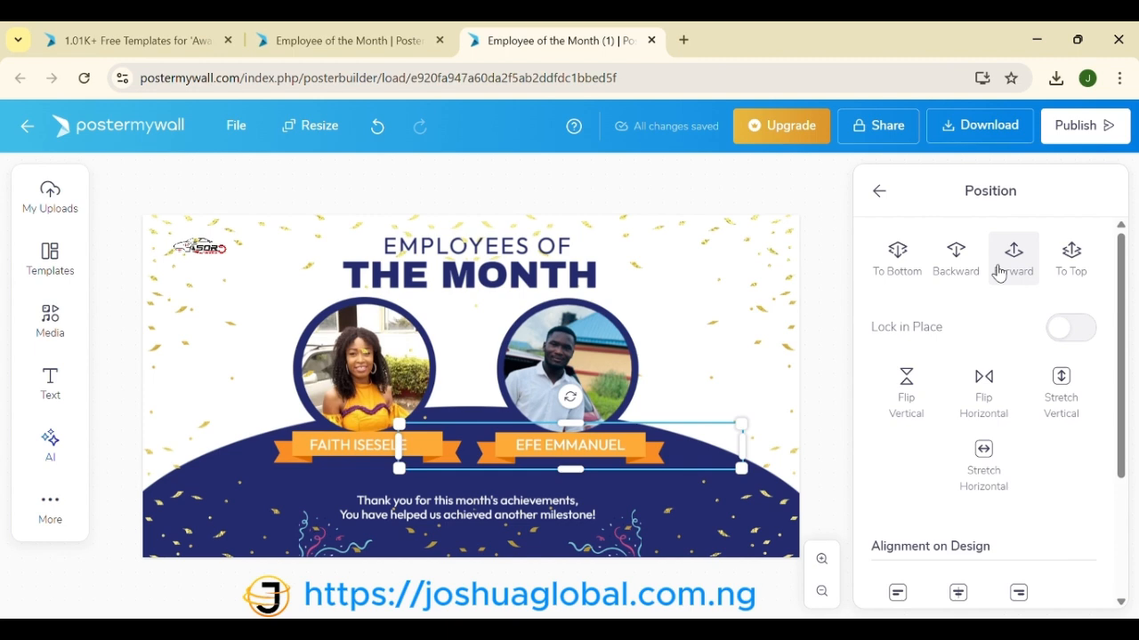
click(959, 265)
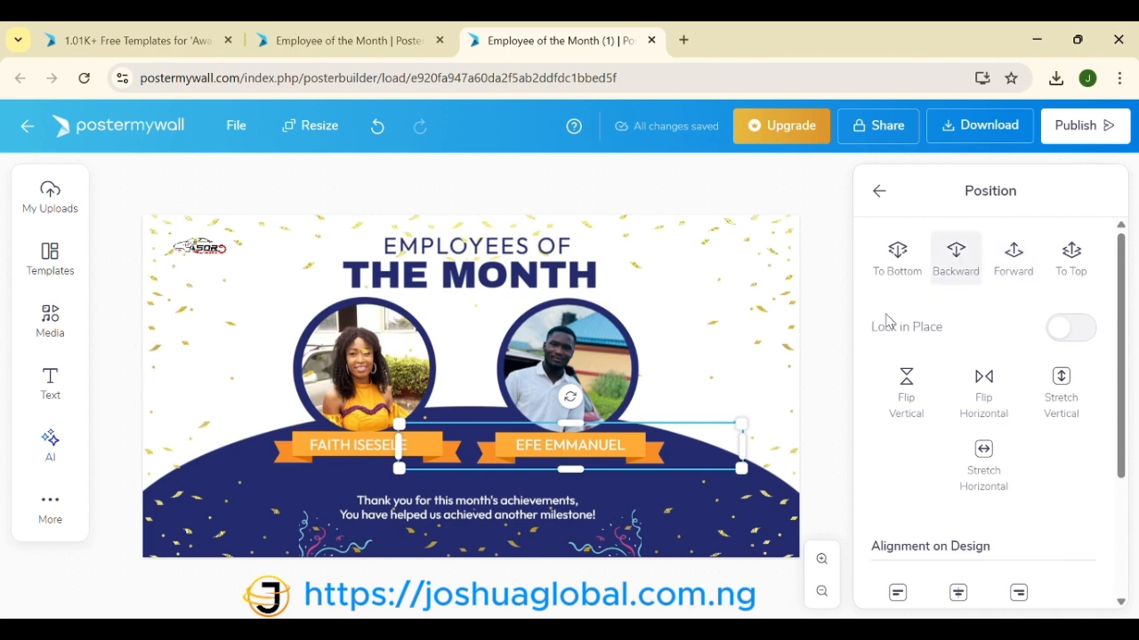
click(745, 354)
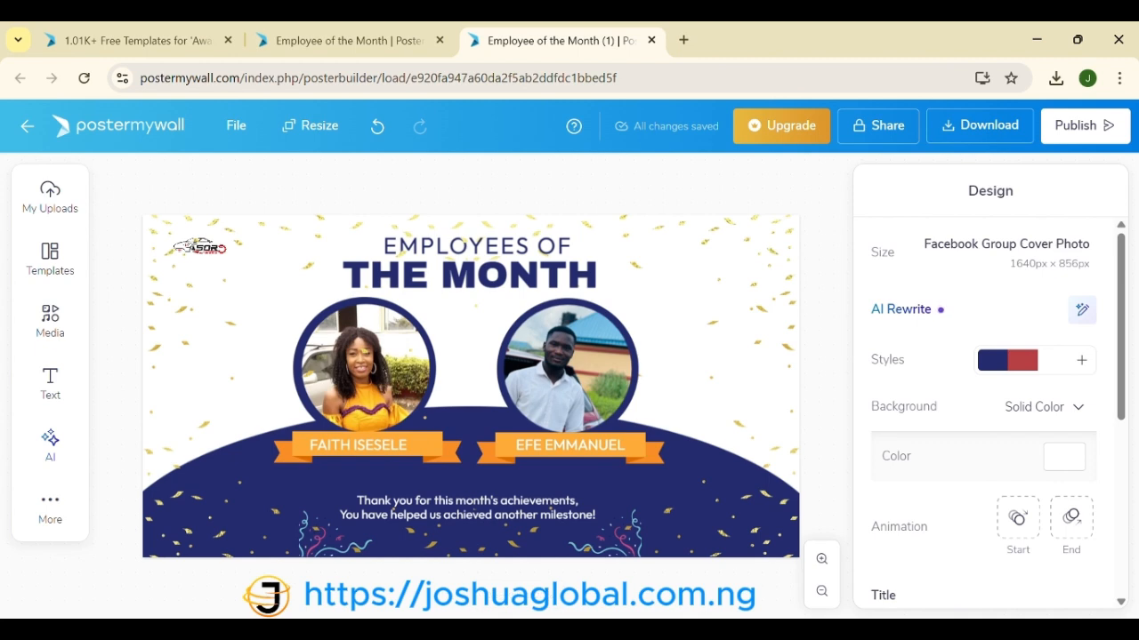
Step: Shrink THE MONTH heading slightly and recentre it above the photos
click(580, 375)
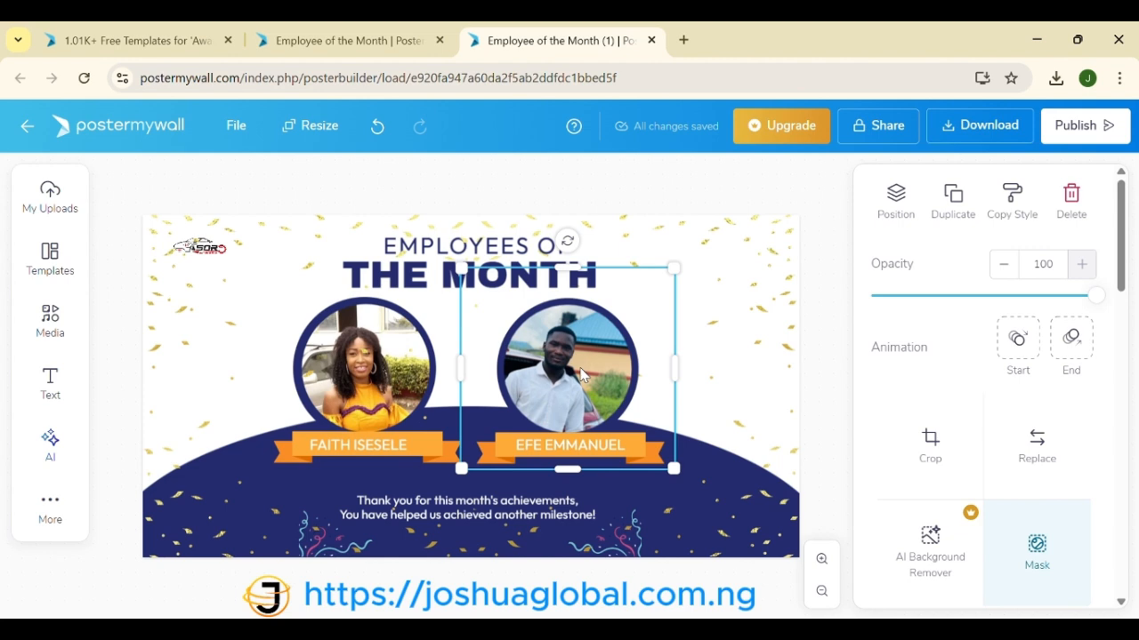
click(461, 514)
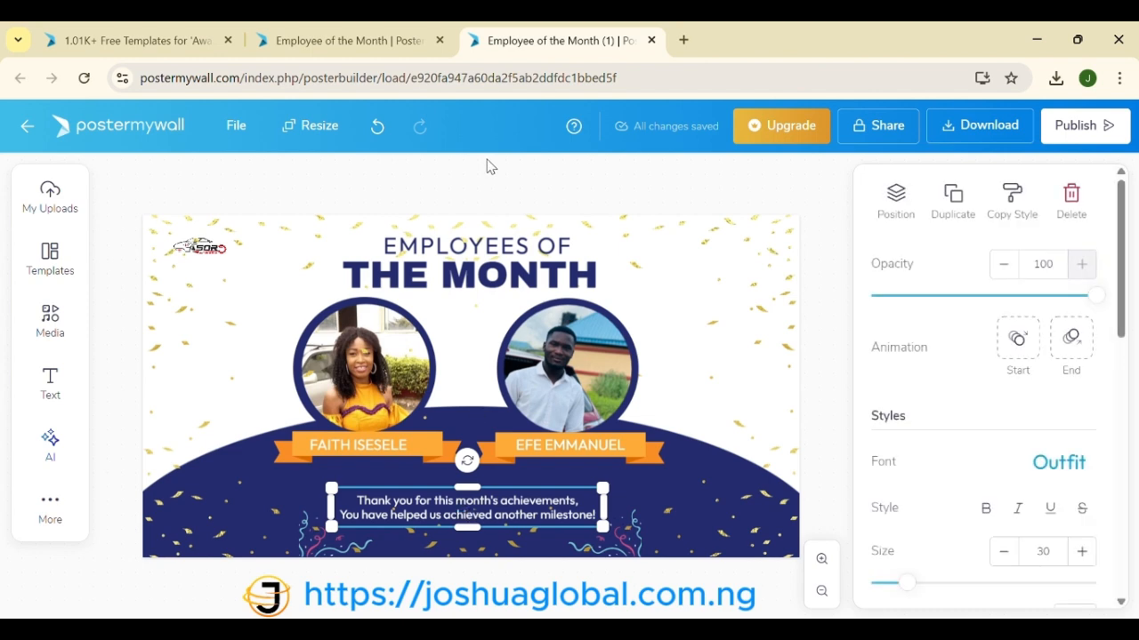
click(474, 278)
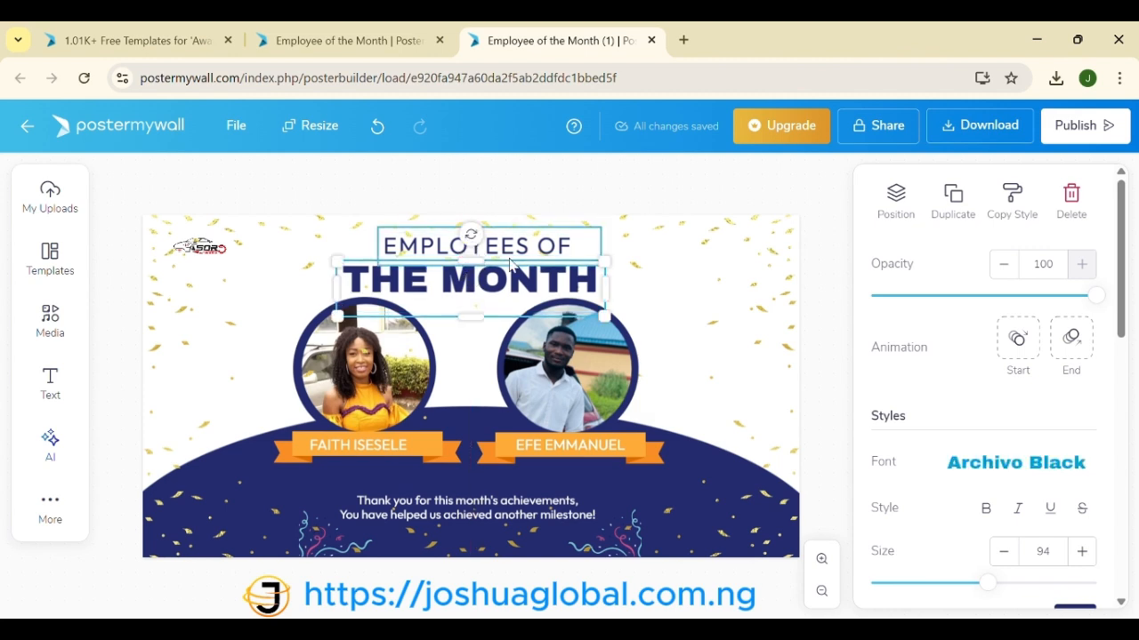
drag(605, 317, 587, 311)
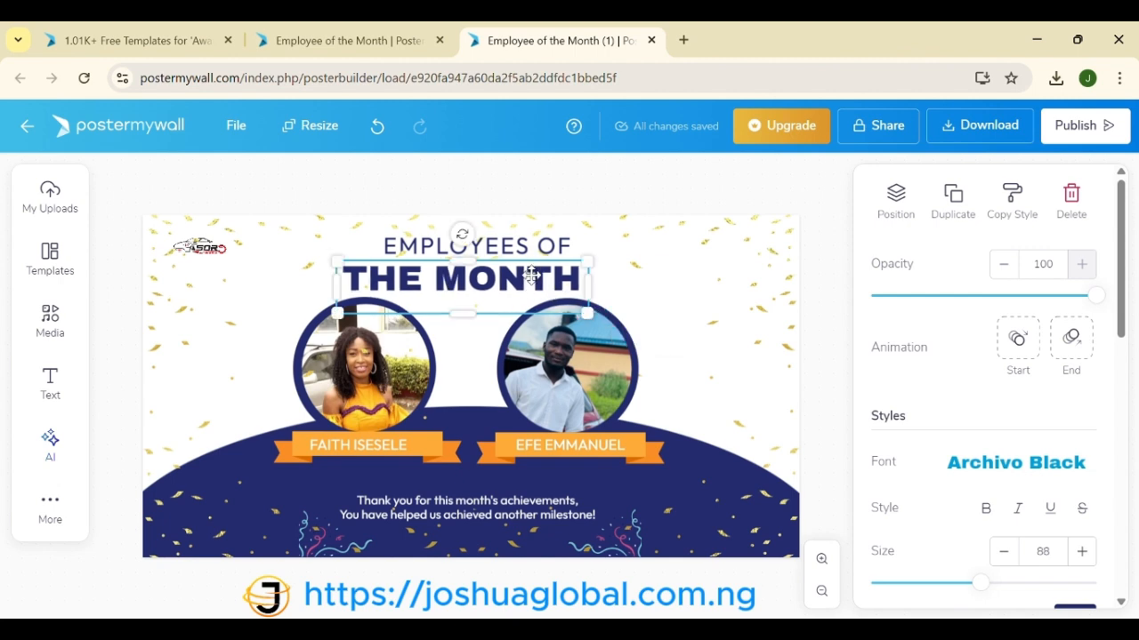
drag(531, 278, 544, 281)
Step: Resize the EMPLOYEES OF text to size 49, centred over THE MONTH
click(538, 247)
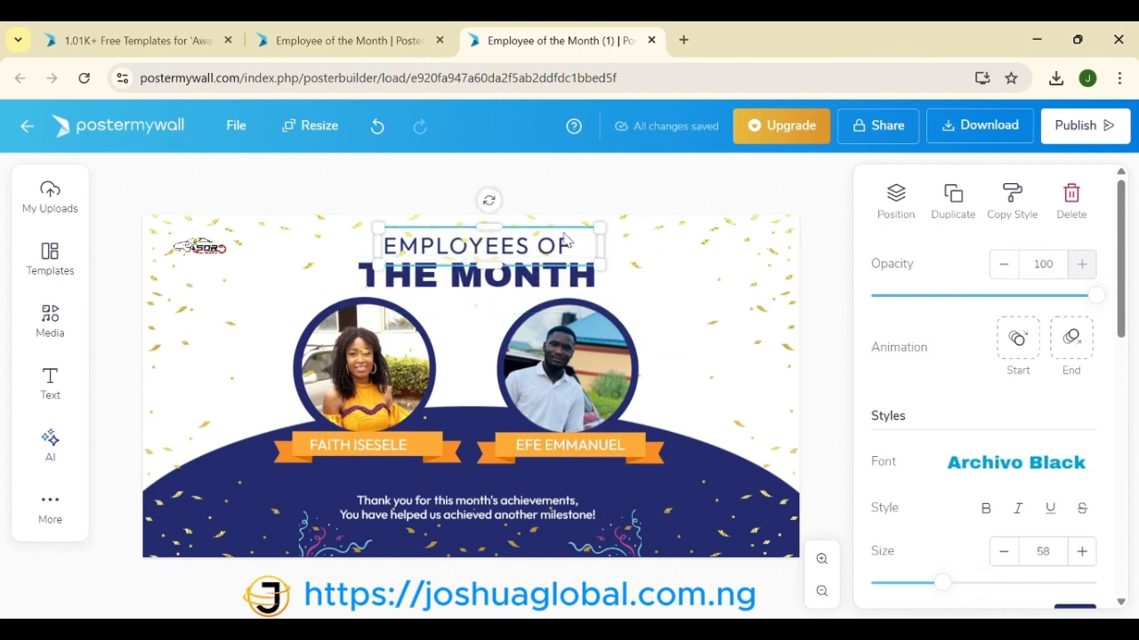
drag(601, 229, 543, 256)
click(694, 312)
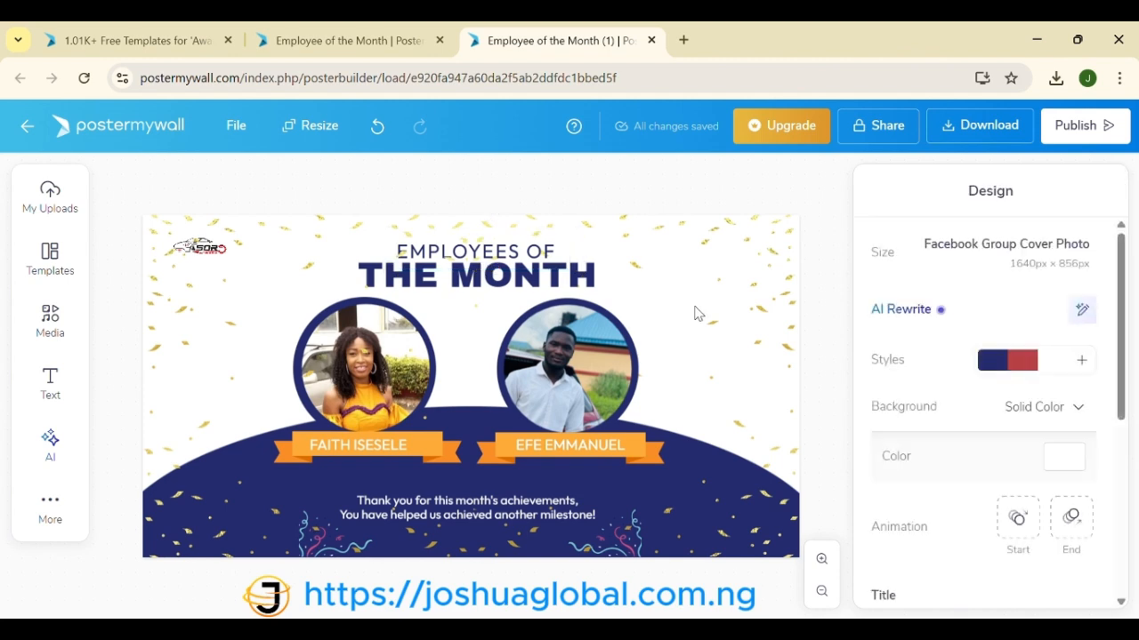
Step: Enlarge the ASOR logo in the top-left corner and nudge it into position
click(221, 251)
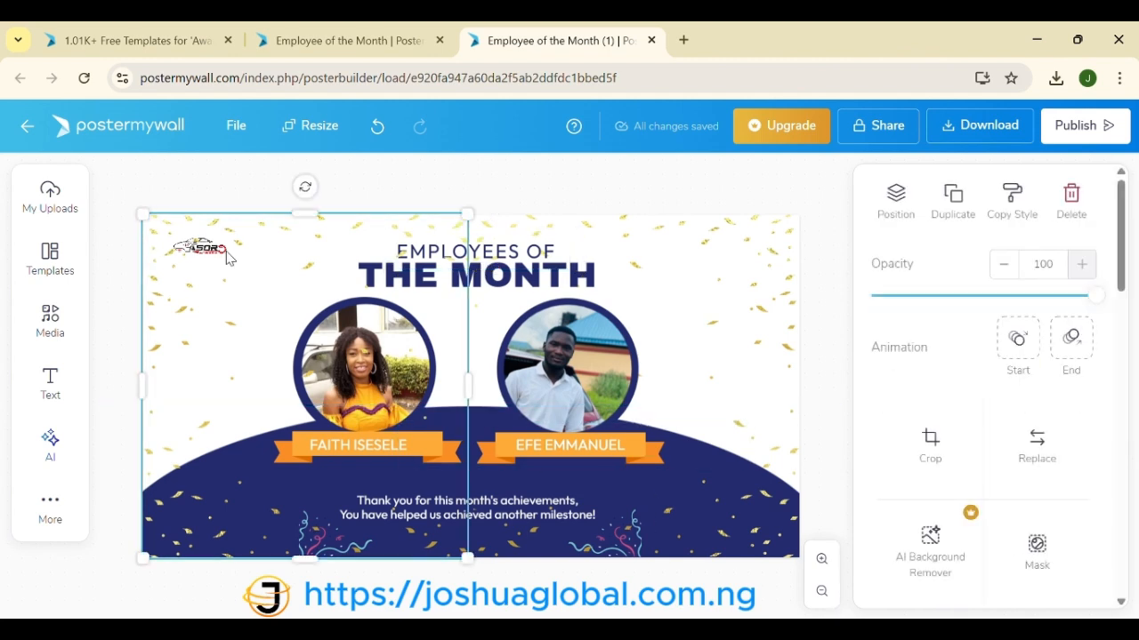
click(223, 256)
drag(223, 256, 266, 278)
click(237, 340)
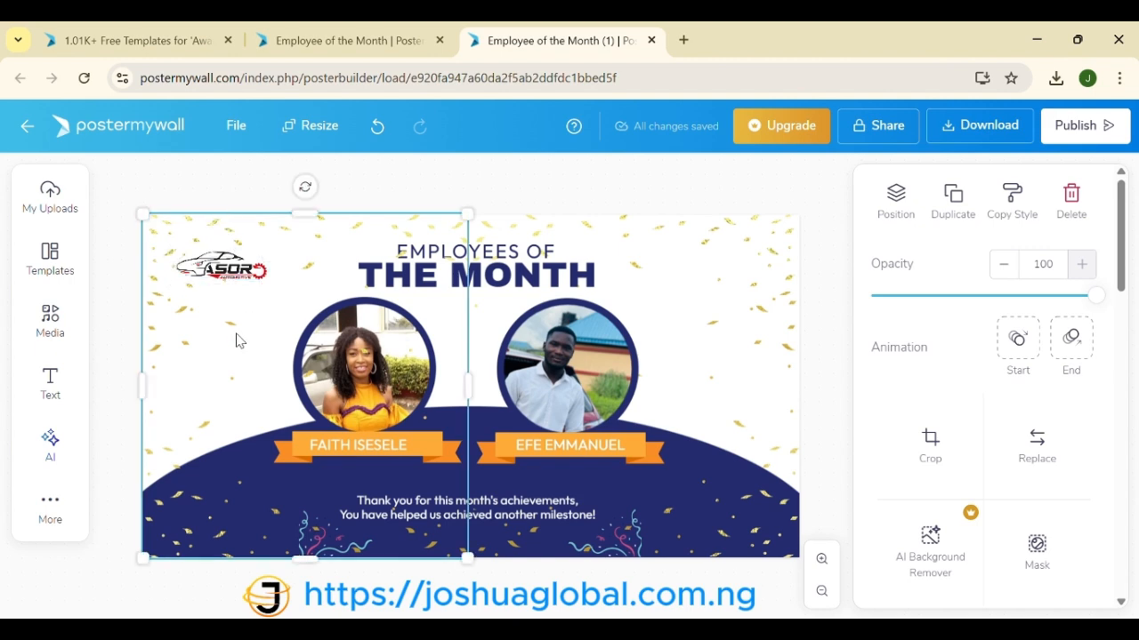
click(234, 270)
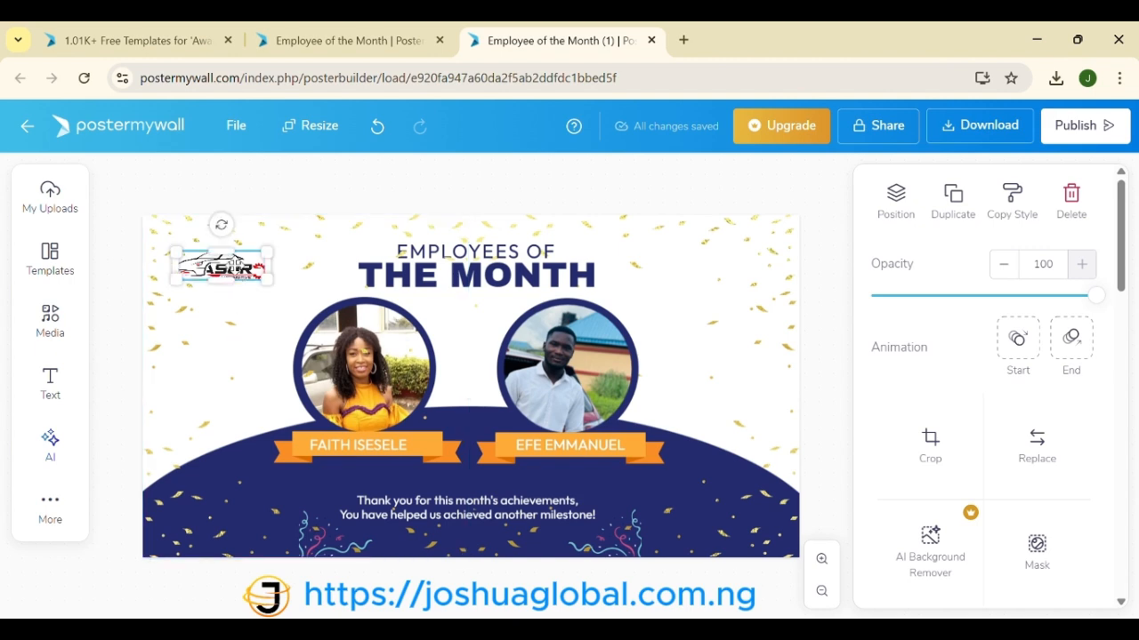
drag(236, 276, 239, 265)
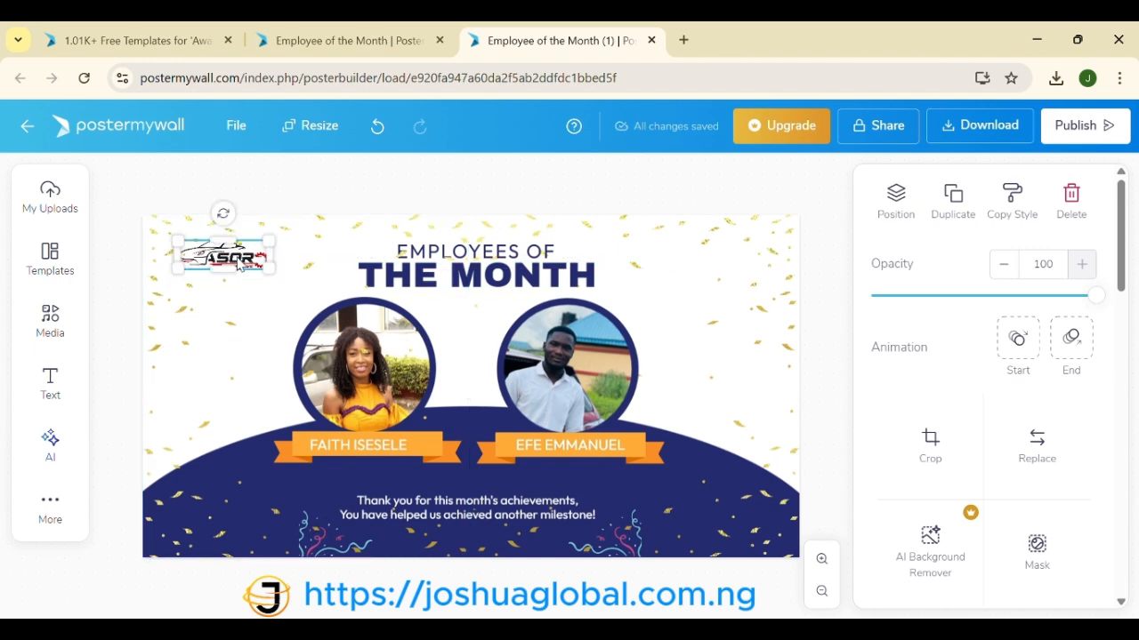
click(774, 349)
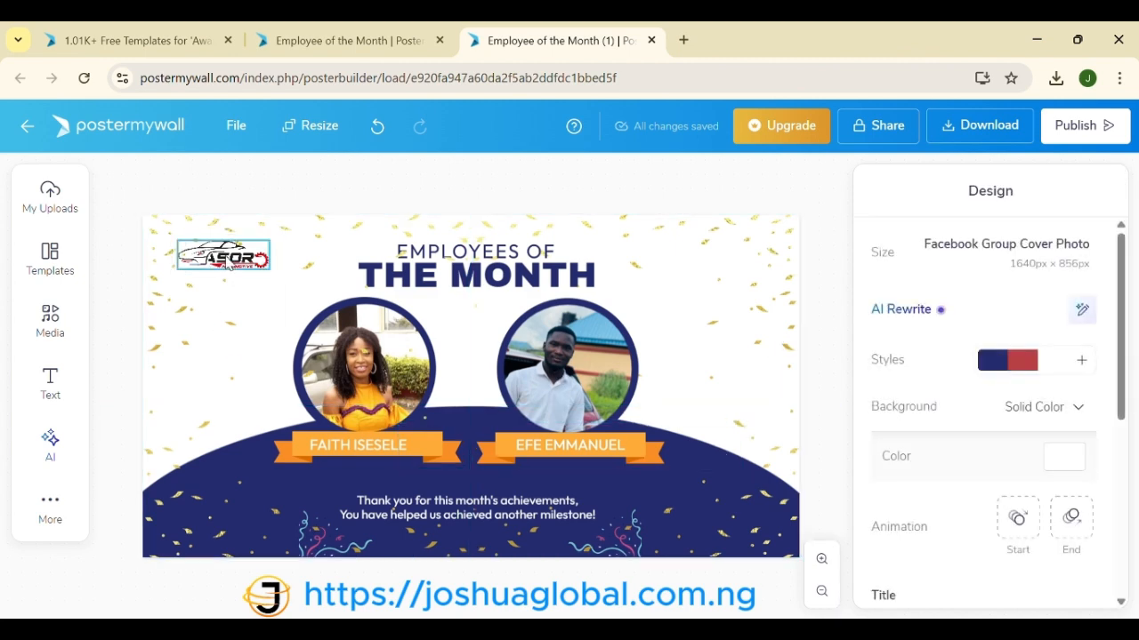
drag(226, 258, 222, 264)
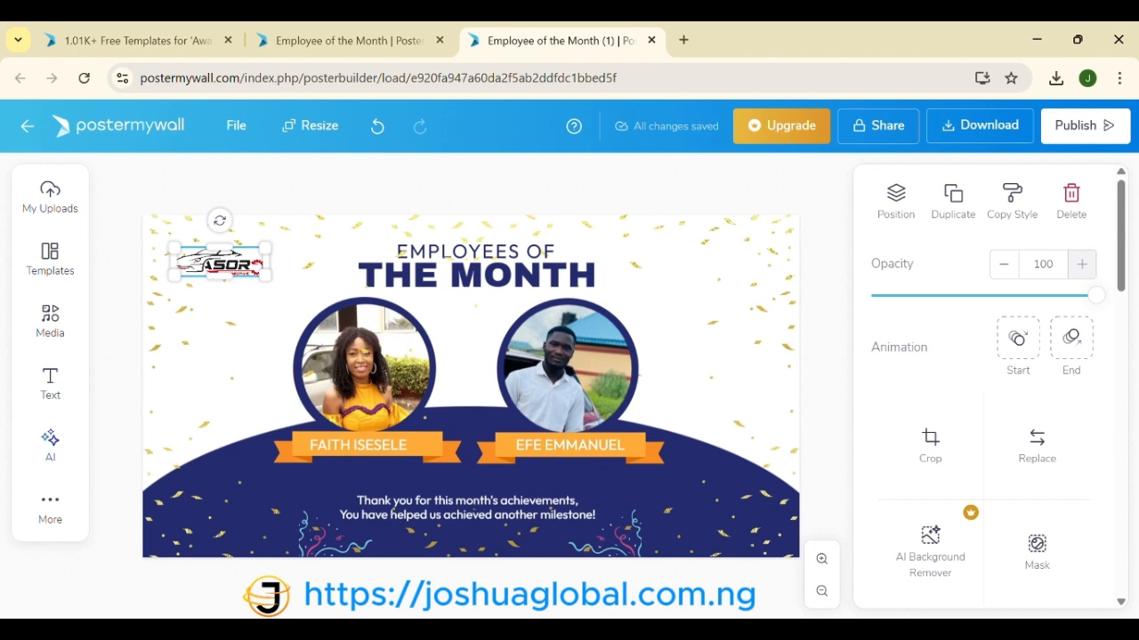
mouse_move(702, 630)
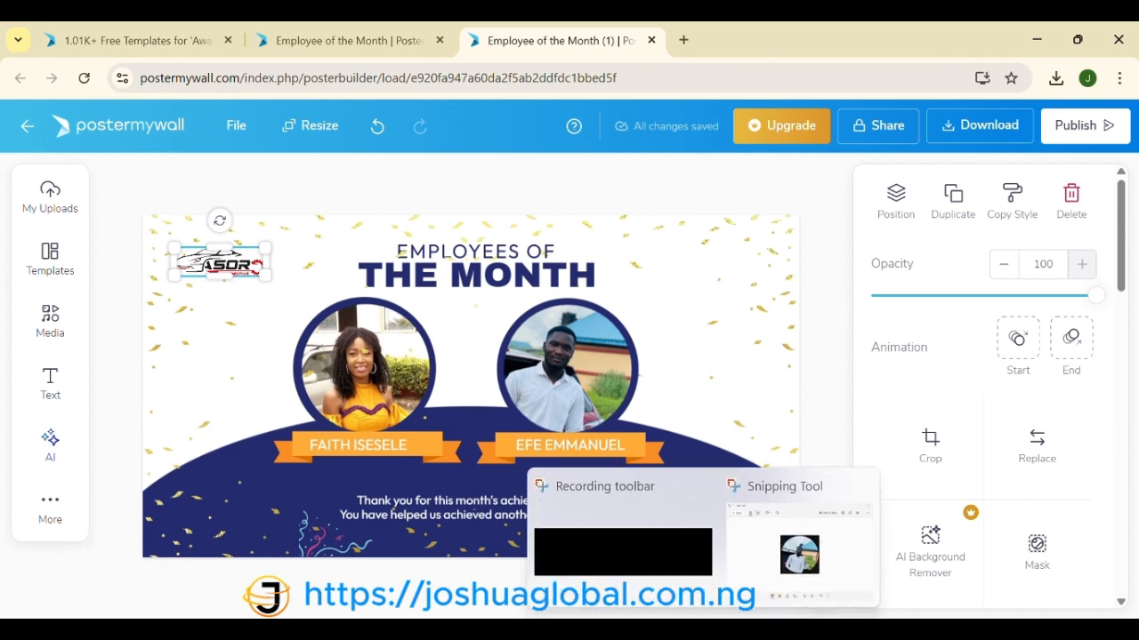